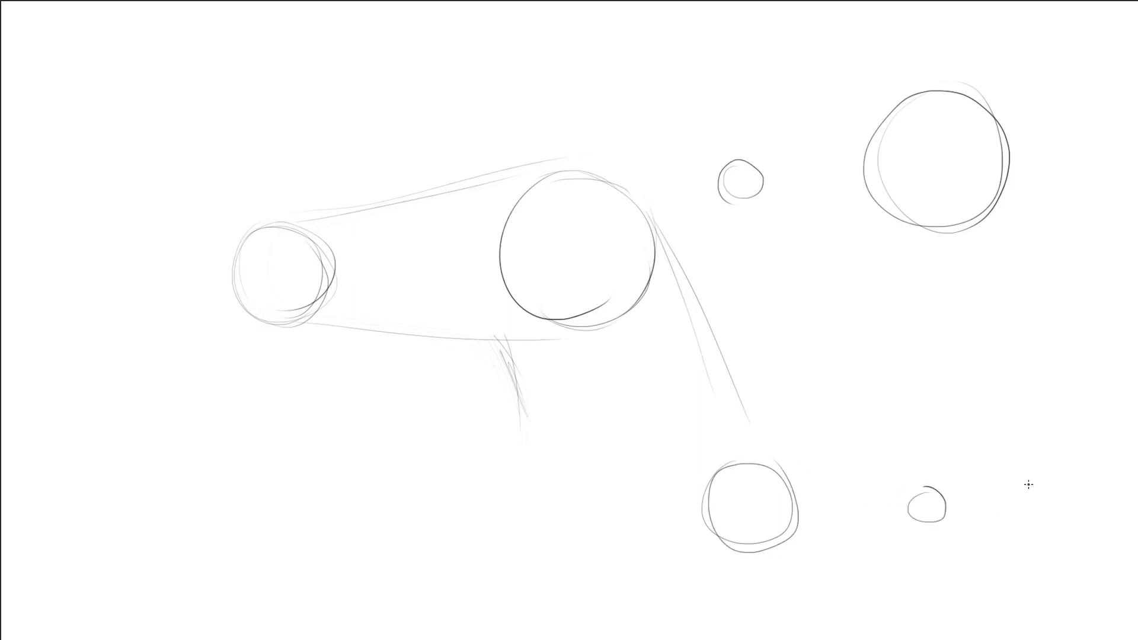
Step: Join the right-hand circles with tangent lines and sketch necks under both right heads
drag(740, 159, 948, 95)
drag(740, 203, 957, 249)
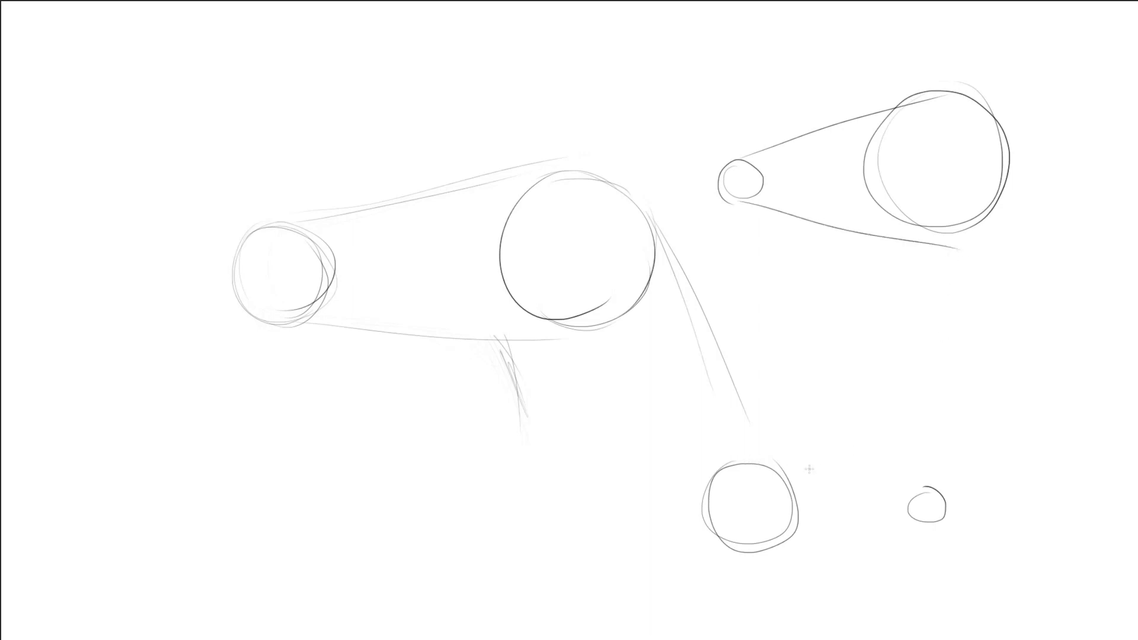
drag(764, 463, 924, 480)
mouse_move(770, 533)
mouse_down()
mouse_move(931, 514)
mouse_move(925, 579)
mouse_up()
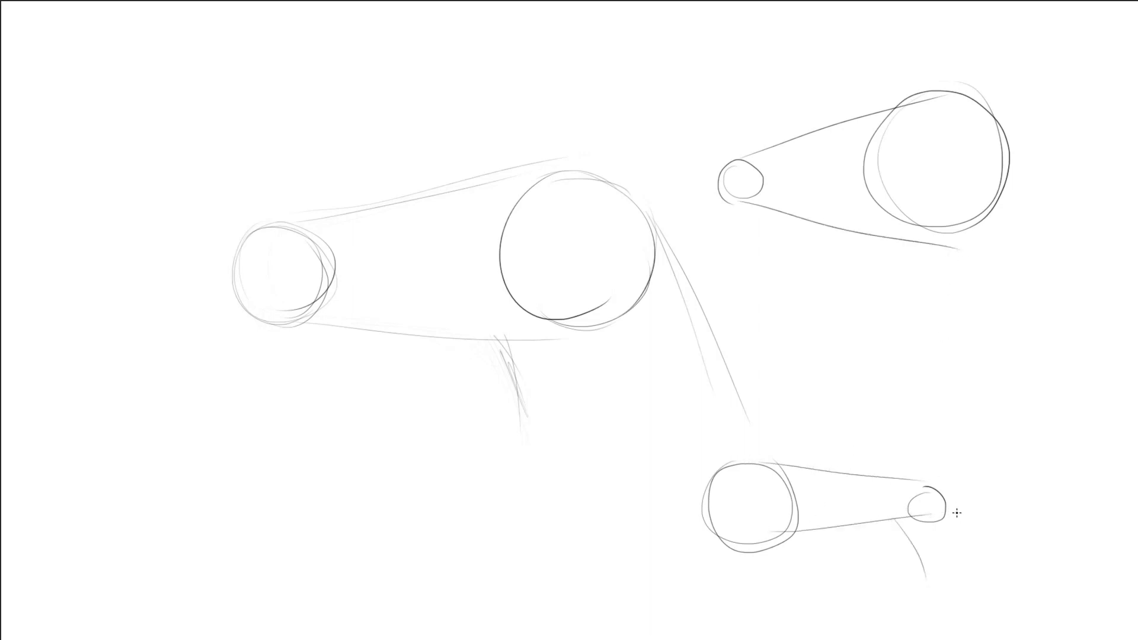
drag(955, 509, 985, 592)
drag(899, 218, 934, 295)
drag(1011, 146, 1061, 291)
Step: Add brow, jaw, neck and muzzle curves, plus a wavy mouth line on the left head
mouse_move(261, 232)
mouse_down()
mouse_move(323, 232)
mouse_move(285, 253)
mouse_move(300, 200)
mouse_move(299, 226)
mouse_up()
drag(513, 168, 613, 115)
drag(624, 113, 645, 148)
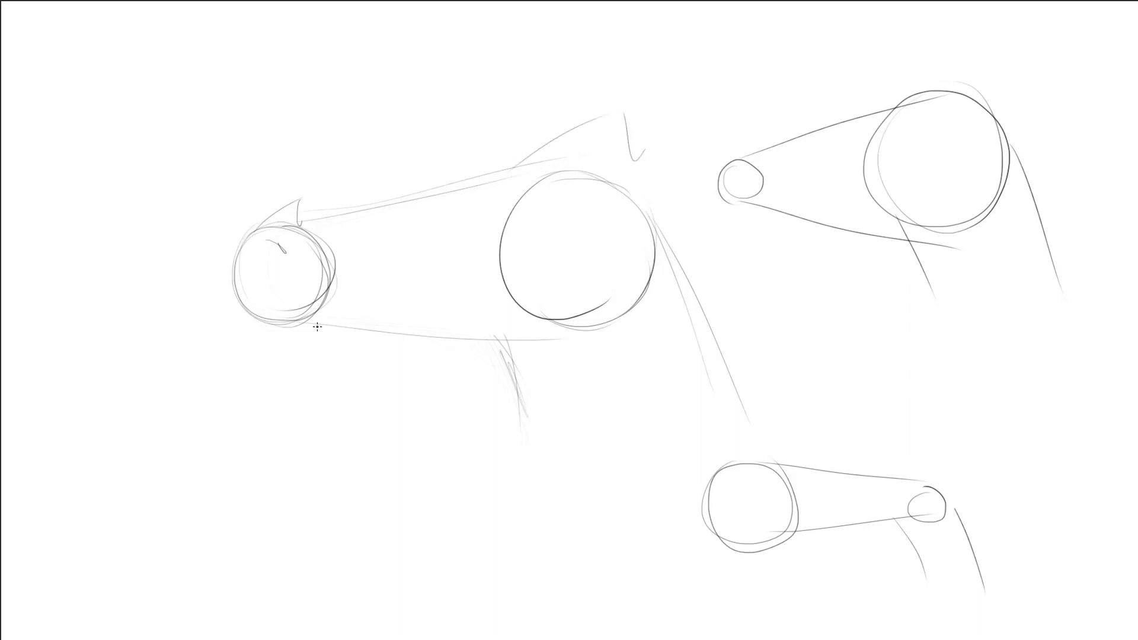
drag(288, 319, 355, 359)
mouse_move(356, 357)
mouse_down()
mouse_move(399, 340)
mouse_move(525, 382)
mouse_up()
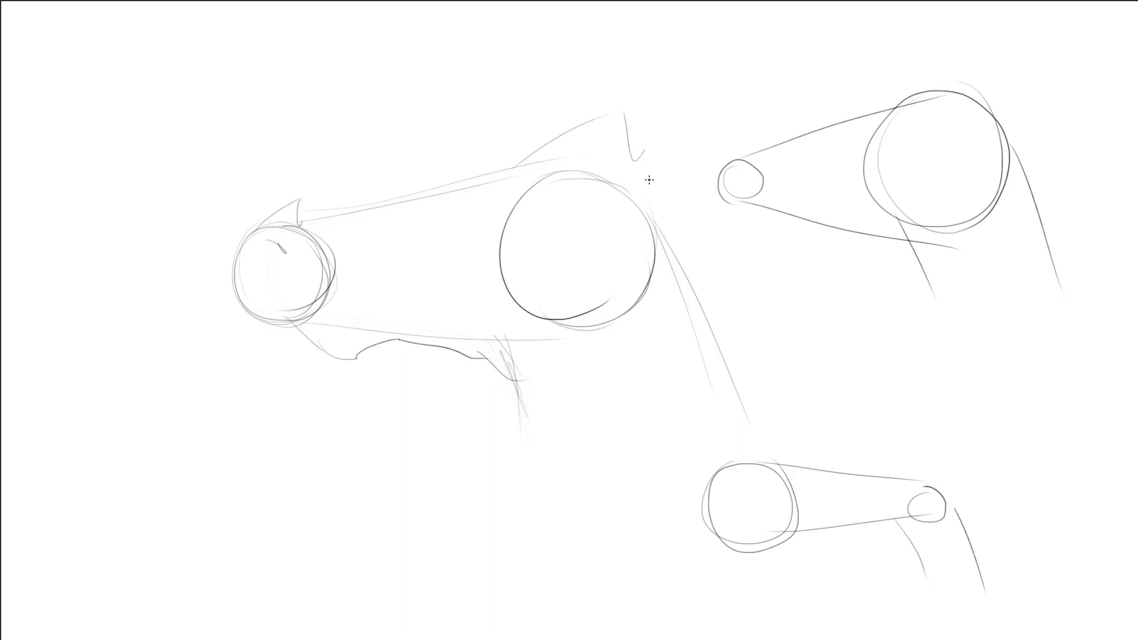
drag(646, 166, 731, 335)
mouse_move(742, 156)
mouse_down()
mouse_move(752, 211)
mouse_move(854, 190)
mouse_up()
drag(320, 309, 461, 283)
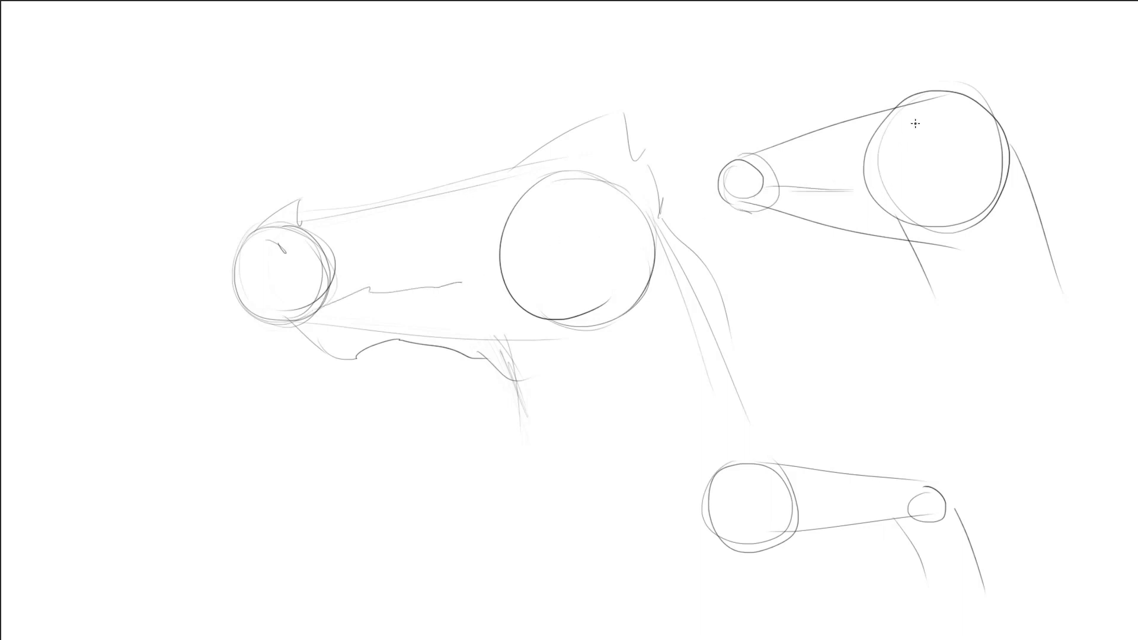
Step: Give the upper-right head an eye, two ears, a nose spike and a wavy mouth line
drag(914, 159, 898, 143)
mouse_move(955, 92)
mouse_down()
mouse_move(1009, 41)
mouse_move(975, 89)
mouse_up()
drag(903, 99, 934, 90)
drag(737, 159, 748, 156)
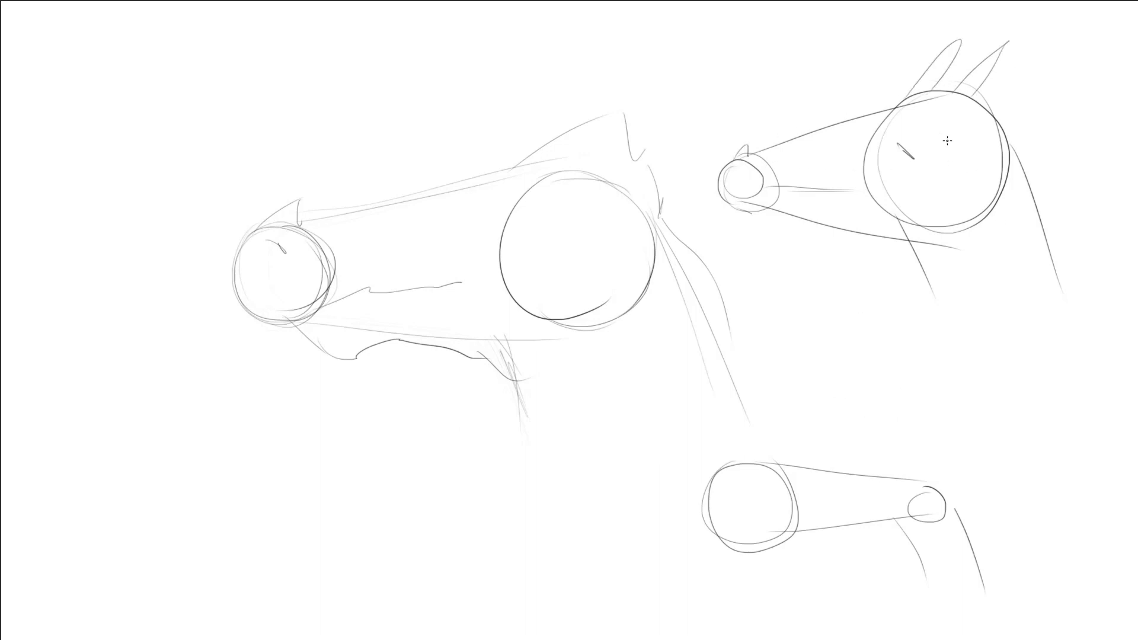
drag(901, 145, 895, 150)
drag(795, 186, 848, 191)
Step: Add an ear, eye, jaw and neck to the lower head, then delete all the sketches
mouse_move(917, 480)
mouse_down()
mouse_move(979, 420)
mouse_move(949, 493)
mouse_move(896, 480)
mouse_up()
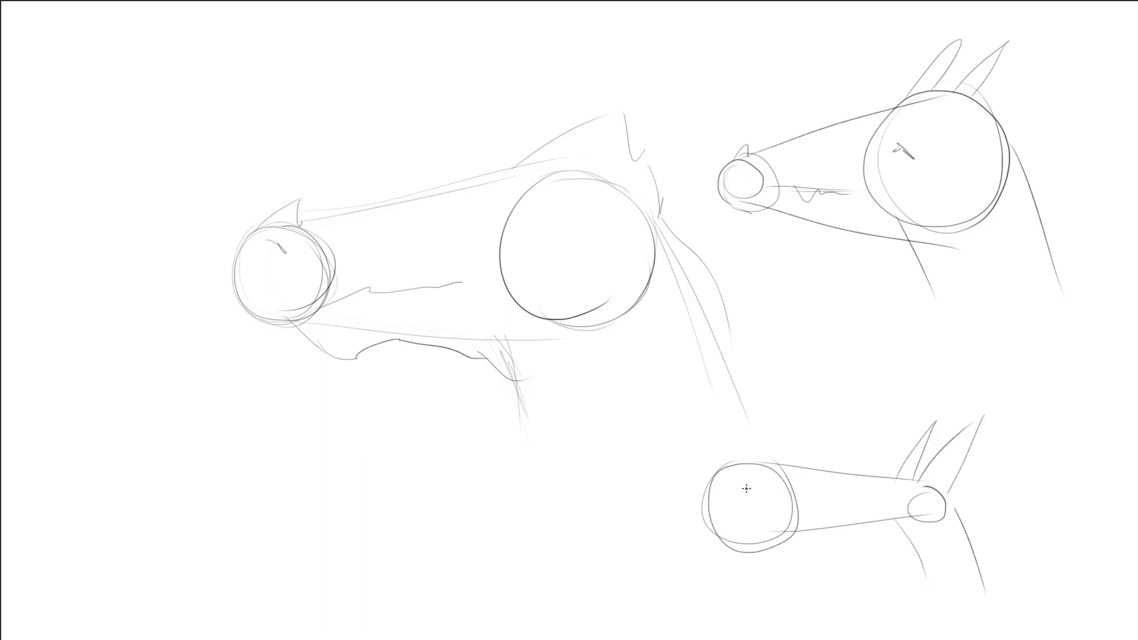
drag(738, 480, 751, 491)
mouse_move(744, 546)
mouse_down()
mouse_move(892, 529)
mouse_move(901, 587)
mouse_up()
drag(950, 492, 995, 570)
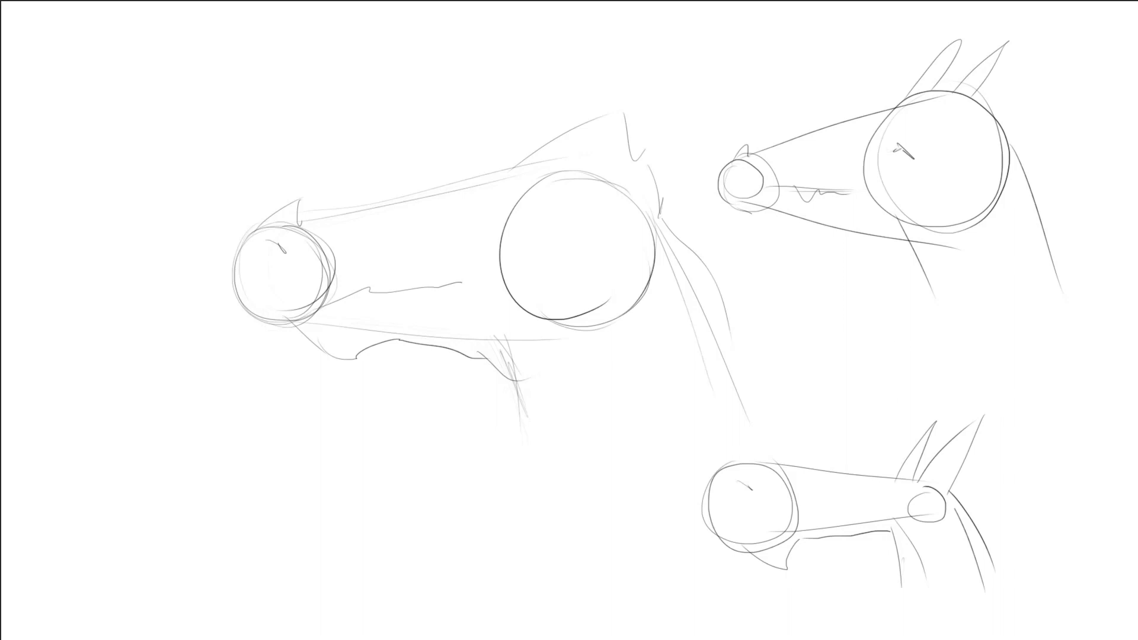
key(Delete)
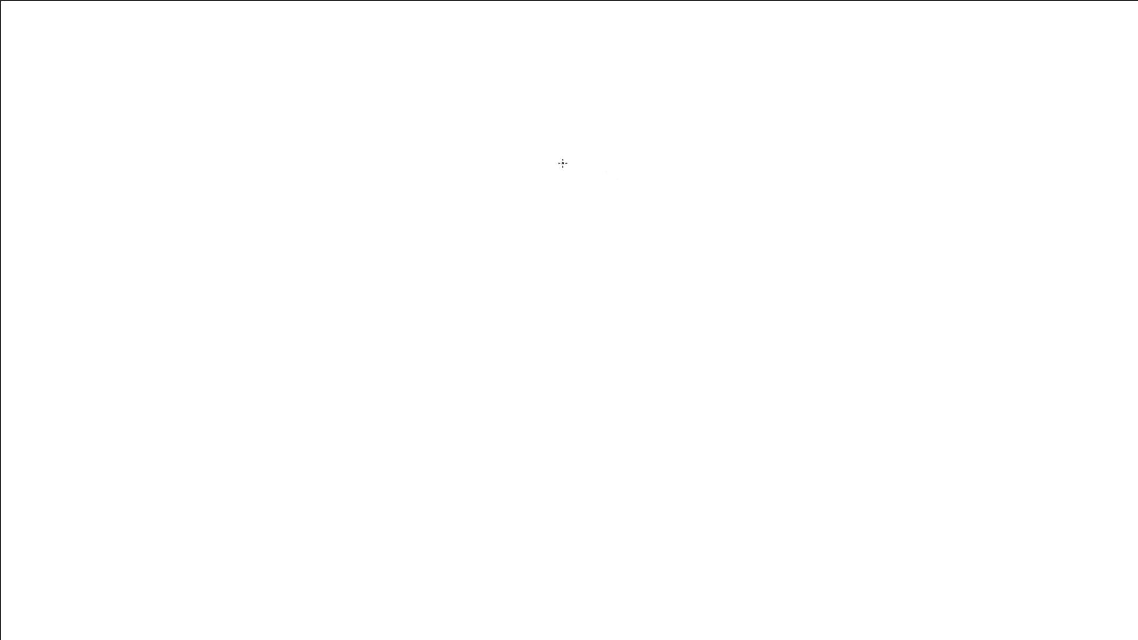
Step: Draw a large freehand cranium ellipse with a reinforced underside
drag(563, 163, 549, 274)
drag(581, 319, 646, 314)
drag(531, 187, 651, 160)
drag(673, 199, 669, 301)
mouse_move(519, 291)
mouse_down()
mouse_move(541, 313)
mouse_move(641, 328)
mouse_move(699, 240)
mouse_up()
Step: Sketch the ringed snout circle left of the cranium and join them with tangent lines
mouse_move(259, 237)
mouse_down()
mouse_move(279, 310)
mouse_move(313, 229)
mouse_move(336, 283)
mouse_move(356, 296)
mouse_up()
drag(296, 211, 261, 296)
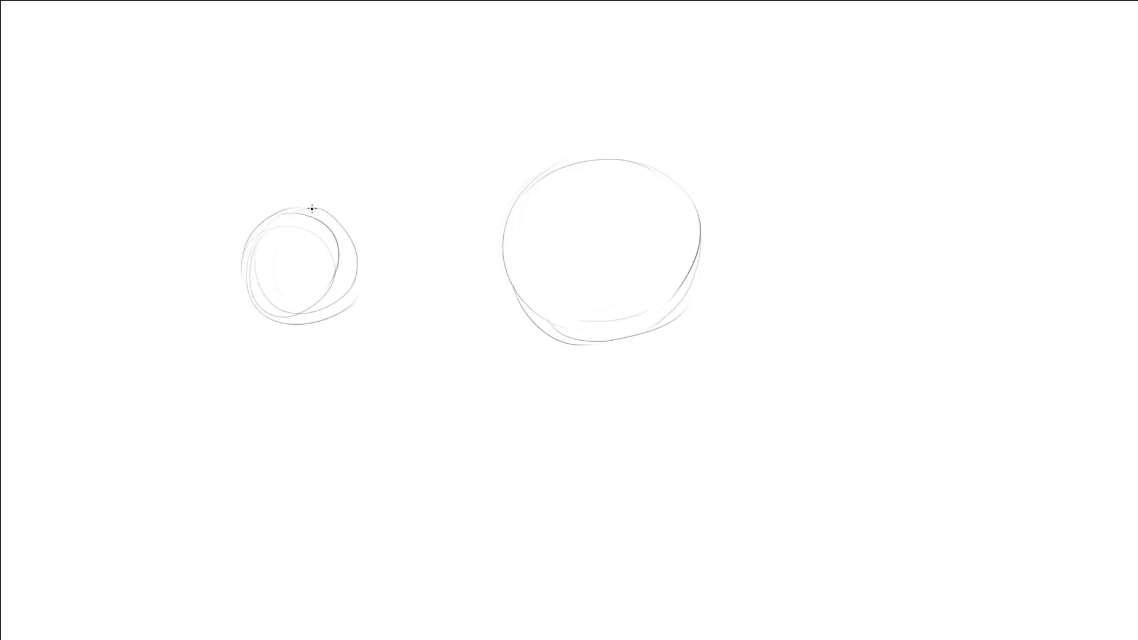
drag(300, 208, 471, 166)
drag(324, 320, 492, 329)
drag(335, 321, 465, 337)
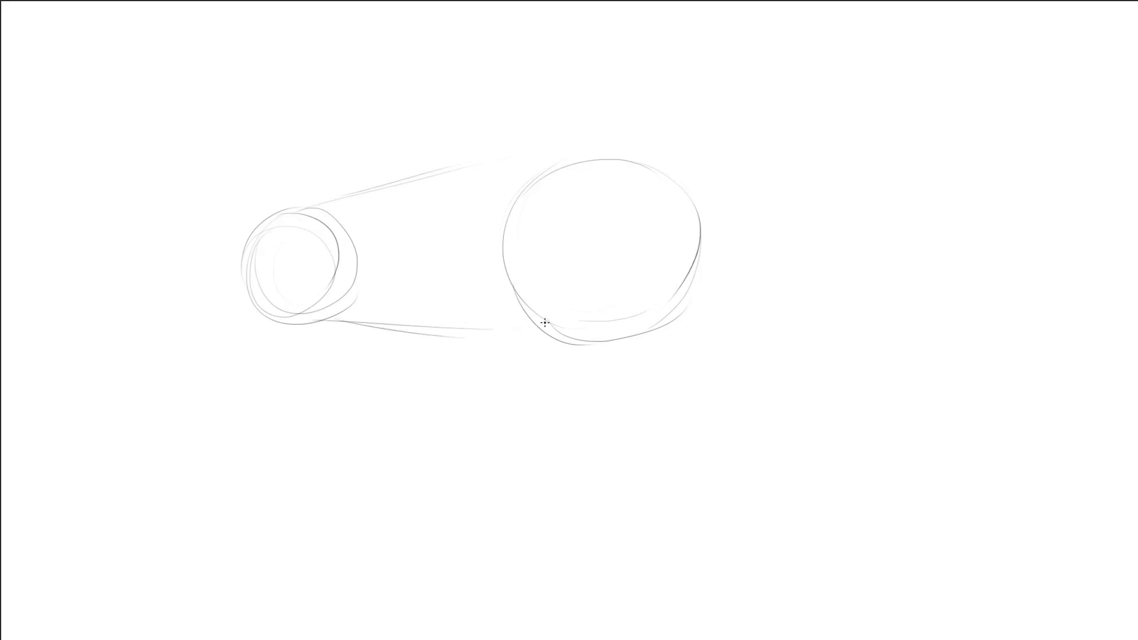
drag(409, 184, 587, 150)
Step: Draw the neck lines below the head and mark the snout's front edge
drag(503, 329, 537, 433)
drag(687, 189, 744, 344)
drag(705, 209, 787, 439)
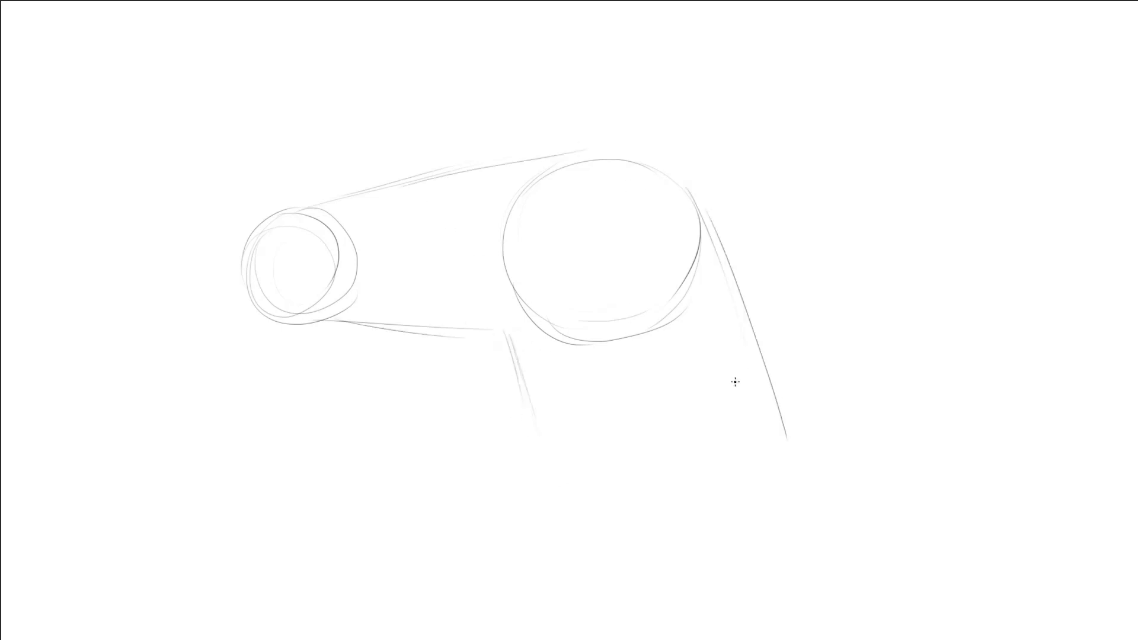
drag(509, 333, 556, 502)
drag(627, 159, 674, 198)
drag(245, 255, 243, 283)
Step: Draw and darken the eye inside the cranium and mark the nostril in the snout
mouse_move(558, 224)
mouse_down()
mouse_move(531, 203)
mouse_move(532, 232)
mouse_up()
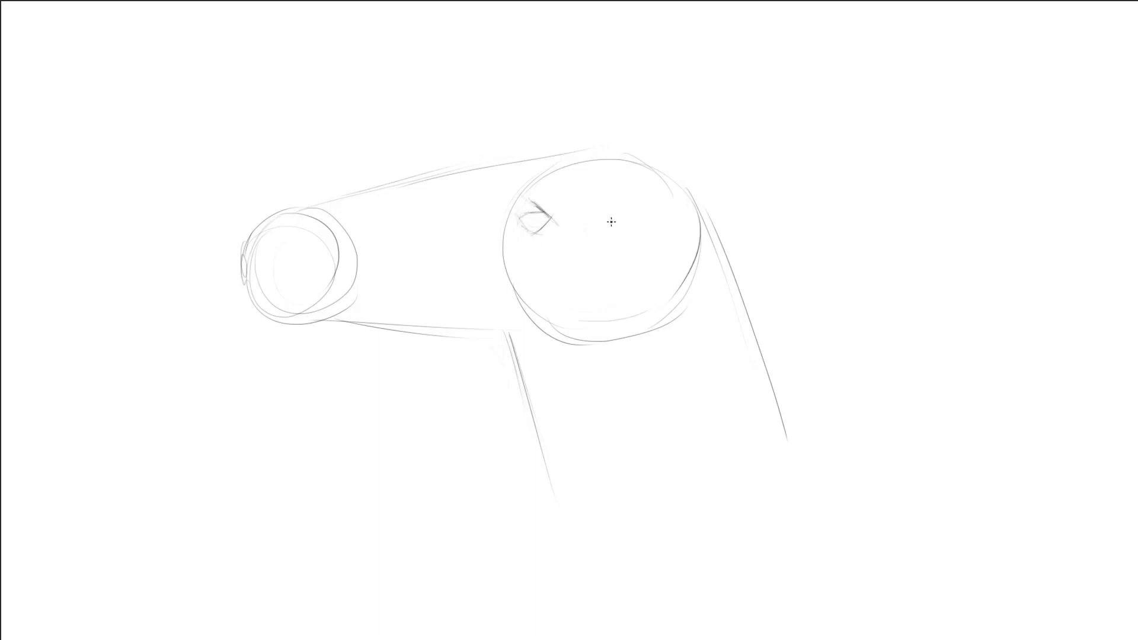
drag(551, 223, 522, 208)
drag(517, 197, 540, 216)
drag(281, 245, 300, 257)
Step: Add the brow spike above the snout, the top head ridge and the hooked lower jaw
mouse_move(244, 246)
mouse_down()
mouse_move(330, 138)
mouse_move(342, 178)
mouse_up()
drag(349, 180, 368, 185)
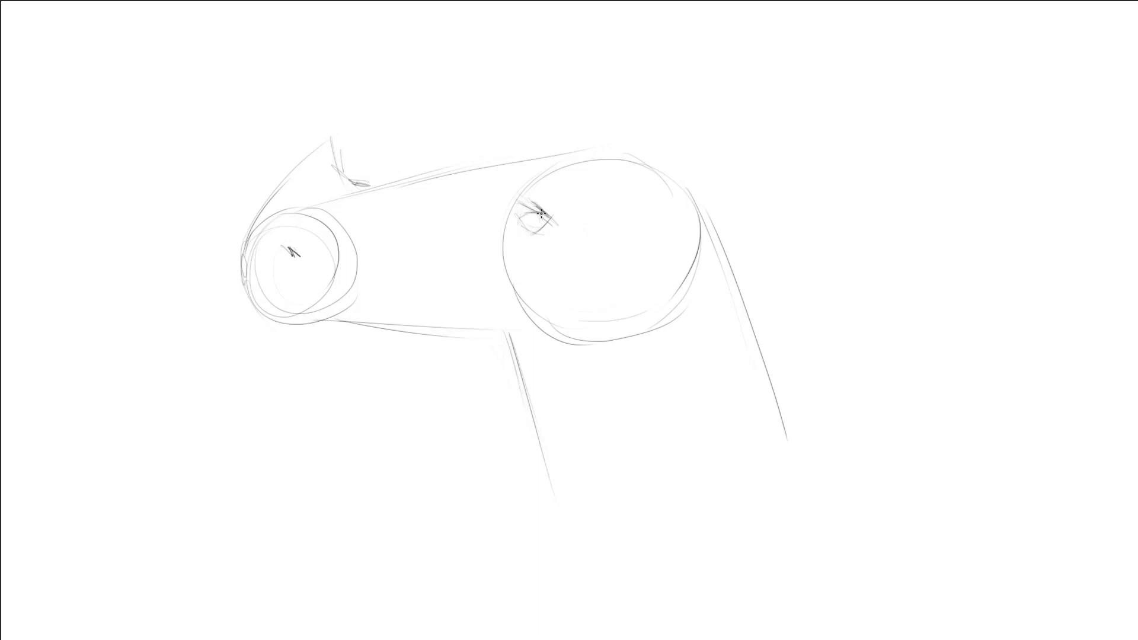
mouse_move(386, 189)
mouse_down()
mouse_move(527, 120)
mouse_move(572, 122)
mouse_up()
mouse_move(282, 324)
mouse_down()
mouse_move(323, 356)
mouse_move(354, 340)
mouse_move(273, 327)
mouse_move(326, 357)
mouse_move(392, 350)
mouse_up()
Step: Add jagged throat edges, a brow arc, cranium ridge marks and a jagged snout-top ridge
mouse_move(397, 351)
mouse_down()
mouse_move(446, 354)
mouse_move(470, 371)
mouse_up()
mouse_move(476, 371)
mouse_down()
mouse_move(487, 356)
mouse_move(522, 394)
mouse_up()
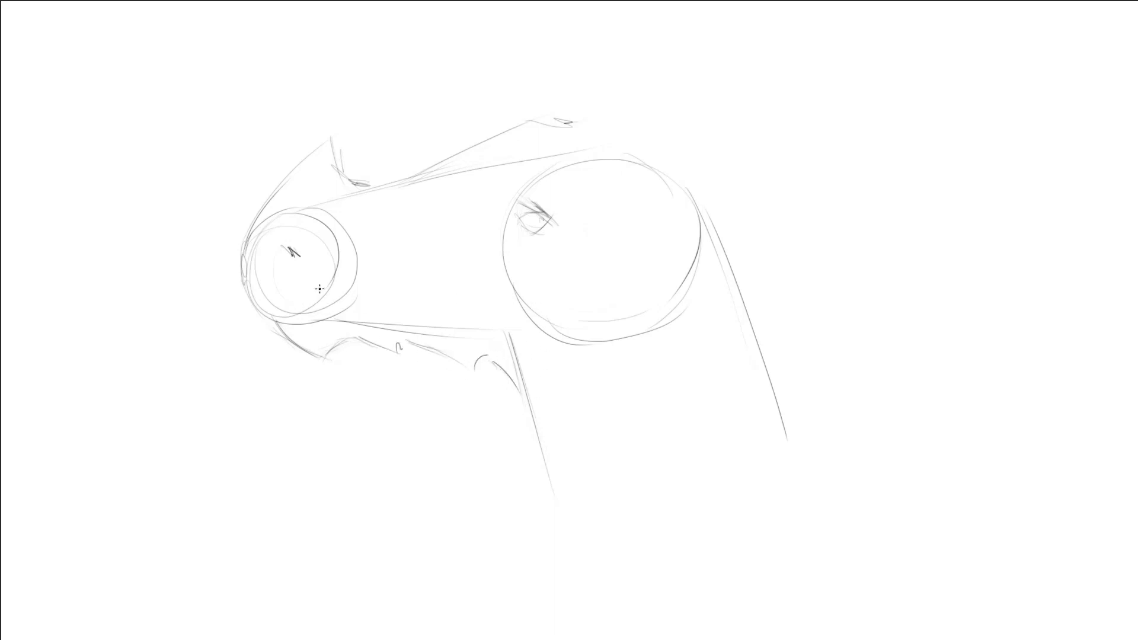
drag(244, 272, 272, 337)
drag(517, 196, 537, 205)
mouse_move(561, 143)
mouse_down()
mouse_move(528, 191)
mouse_move(566, 164)
mouse_up()
drag(605, 151, 611, 162)
drag(371, 188, 474, 141)
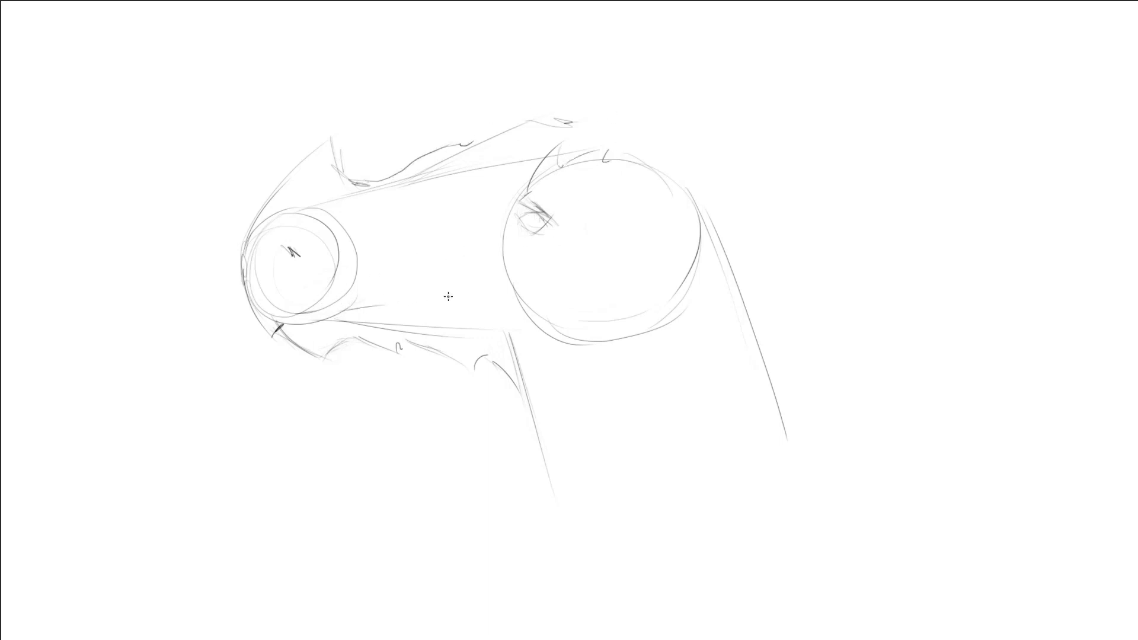
Step: Draw the mouth line across the snout and darken the snout's lower and front contours
mouse_move(350, 306)
mouse_down()
mouse_move(549, 279)
mouse_move(505, 292)
mouse_move(631, 310)
mouse_move(658, 256)
mouse_move(655, 311)
mouse_up()
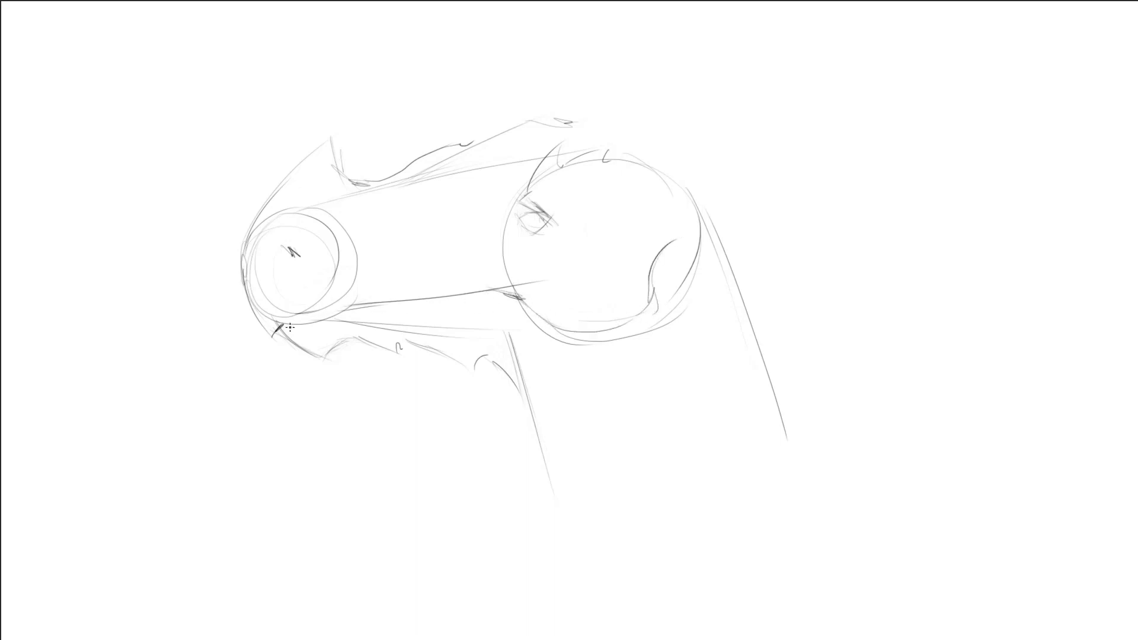
drag(289, 326, 358, 304)
drag(281, 326, 271, 338)
mouse_move(271, 338)
mouse_down()
mouse_move(325, 355)
mouse_move(385, 344)
mouse_up()
drag(243, 280, 300, 163)
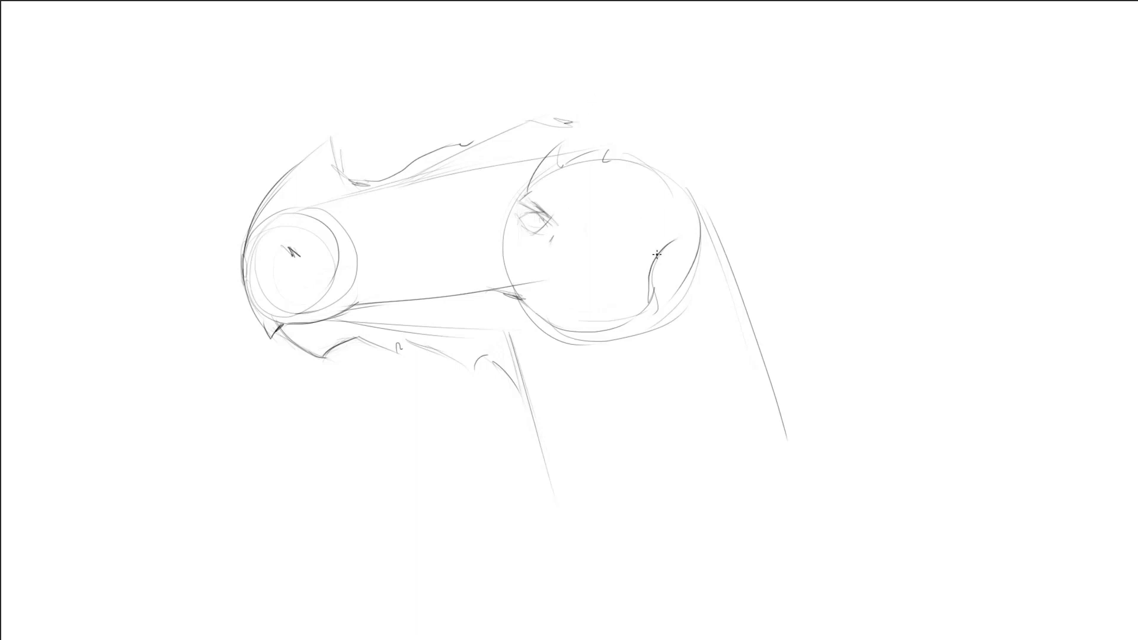
Step: Draw the cheek curve and two swept-back horns above the cranium
drag(656, 254, 681, 228)
mouse_move(591, 116)
mouse_down()
mouse_move(631, 69)
mouse_move(641, 93)
mouse_up()
mouse_move(646, 132)
mouse_down()
mouse_move(793, 17)
mouse_move(717, 168)
mouse_up()
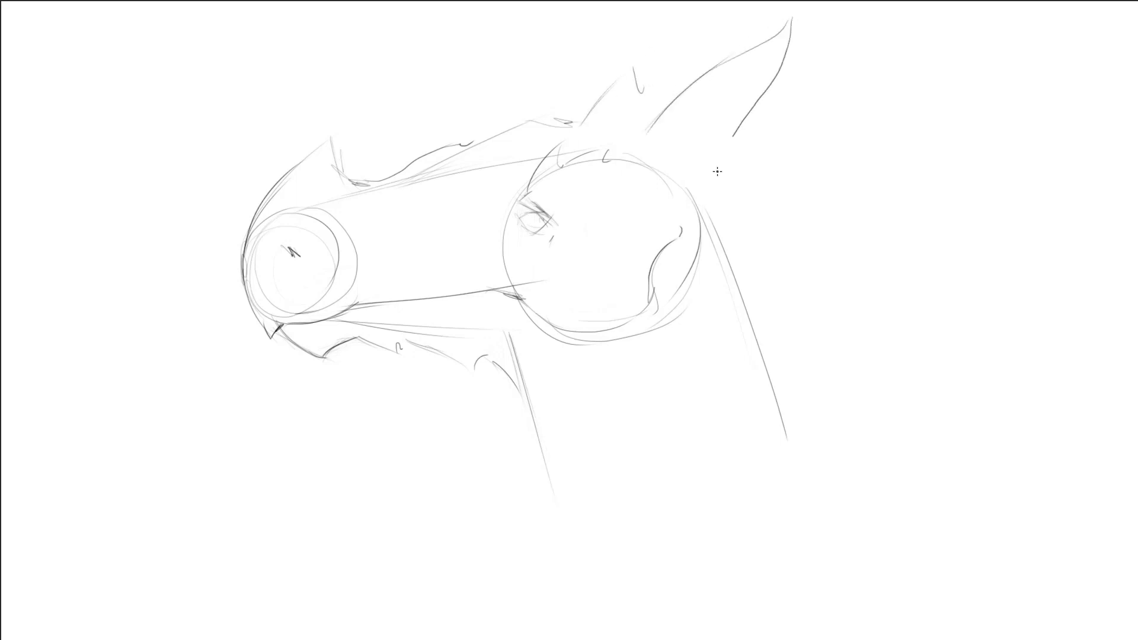
mouse_move(584, 115)
mouse_down()
mouse_move(621, 60)
mouse_move(722, 12)
mouse_move(682, 89)
mouse_up()
Step: Add a jagged mane down the neck, firm the throat line and draw front teeth
mouse_move(725, 175)
mouse_down()
mouse_move(801, 255)
mouse_move(770, 260)
mouse_move(824, 351)
mouse_move(835, 441)
mouse_up()
drag(822, 435, 861, 509)
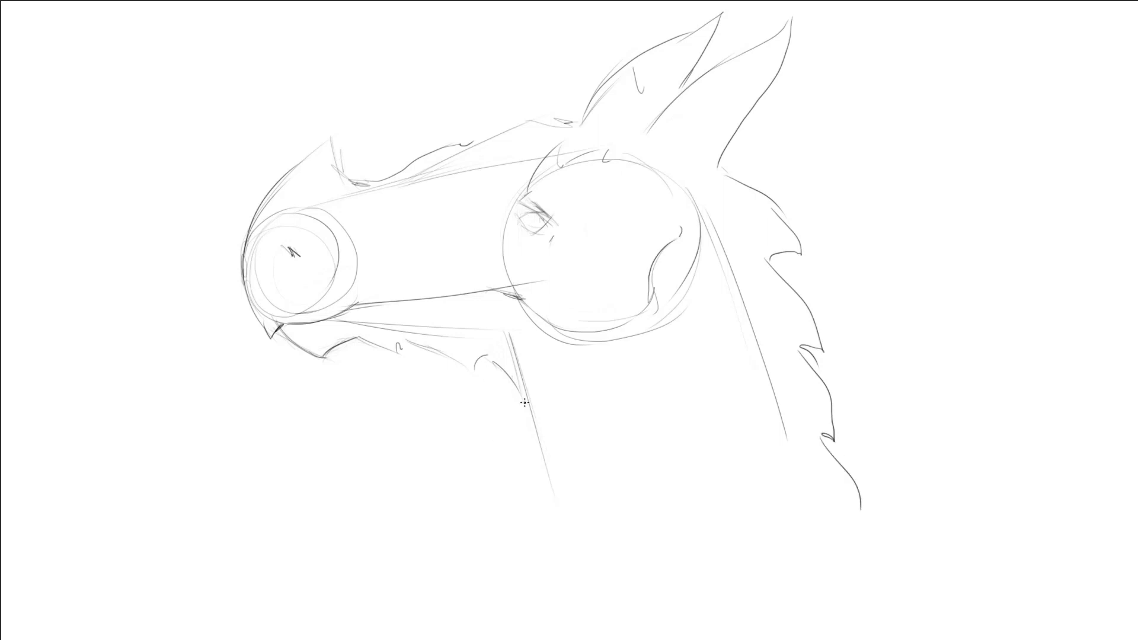
drag(510, 380, 543, 402)
mouse_move(308, 324)
mouse_down()
mouse_move(333, 337)
mouse_move(343, 310)
mouse_move(390, 300)
mouse_move(415, 316)
mouse_move(425, 297)
mouse_up()
Step: Add upper and lower teeth, nostril, eyelid, cheek curves, front neck line and darker brow
drag(329, 315, 317, 319)
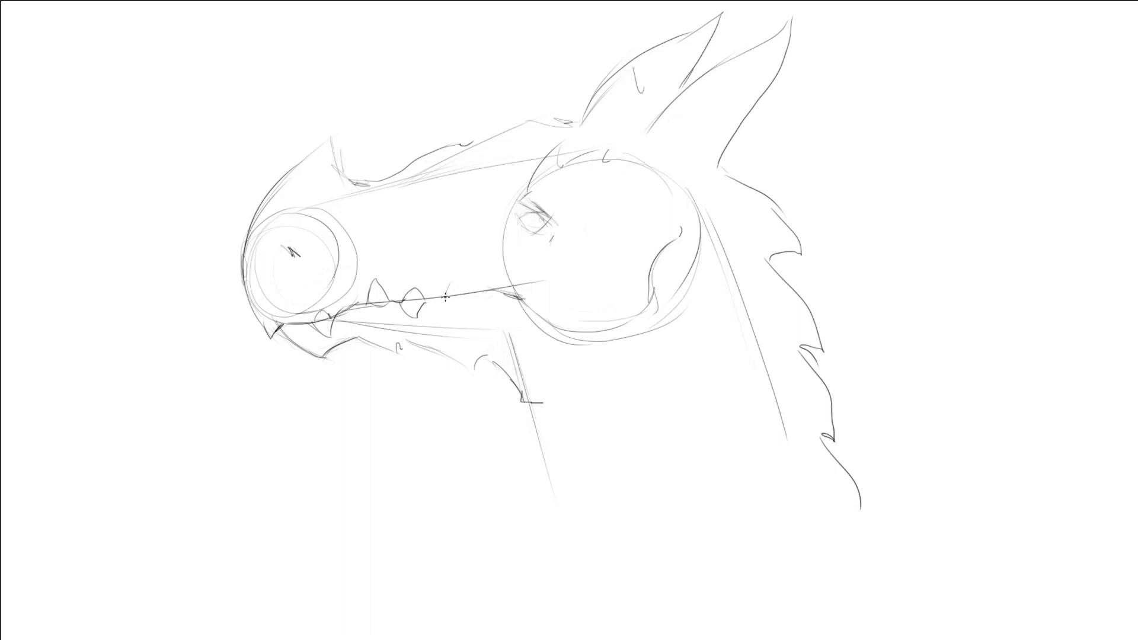
drag(446, 296, 469, 294)
drag(291, 244, 294, 253)
drag(520, 203, 534, 209)
drag(646, 268, 655, 306)
drag(558, 327, 538, 304)
drag(533, 403, 547, 504)
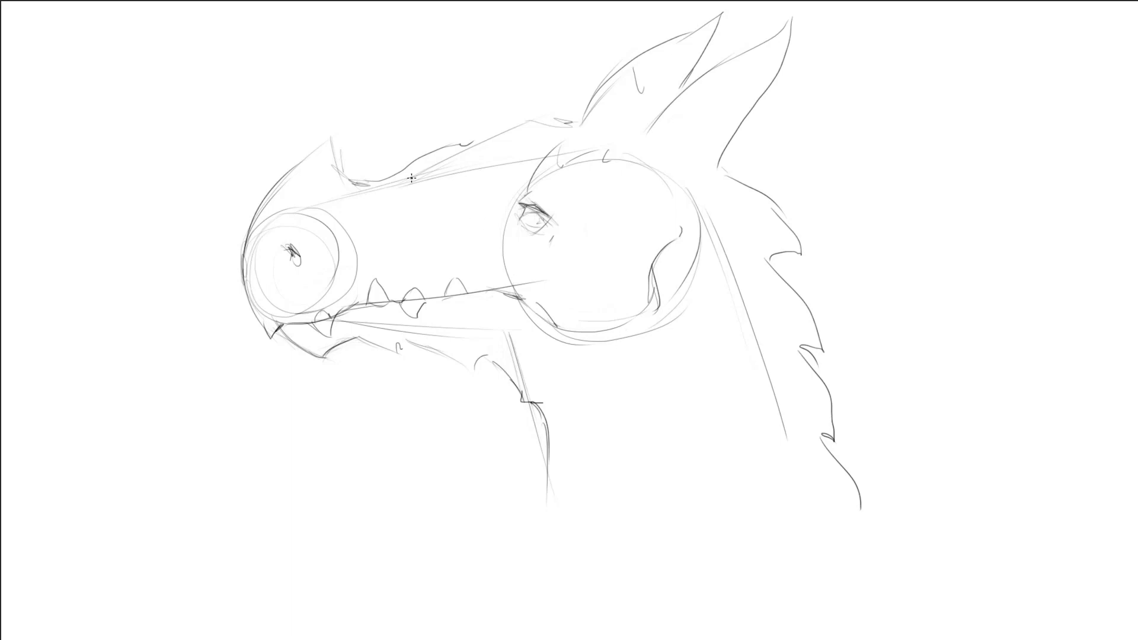
drag(350, 179, 333, 138)
Step: Try three bands across the neck, then undo them
drag(546, 436, 753, 362)
drag(528, 508, 778, 416)
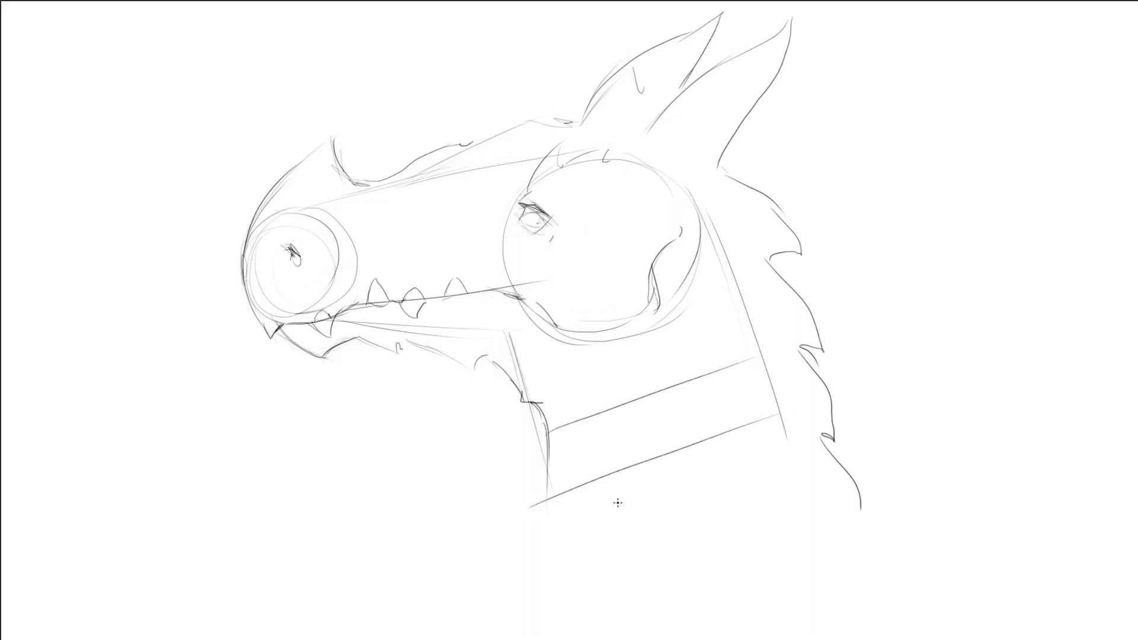
drag(561, 536, 805, 449)
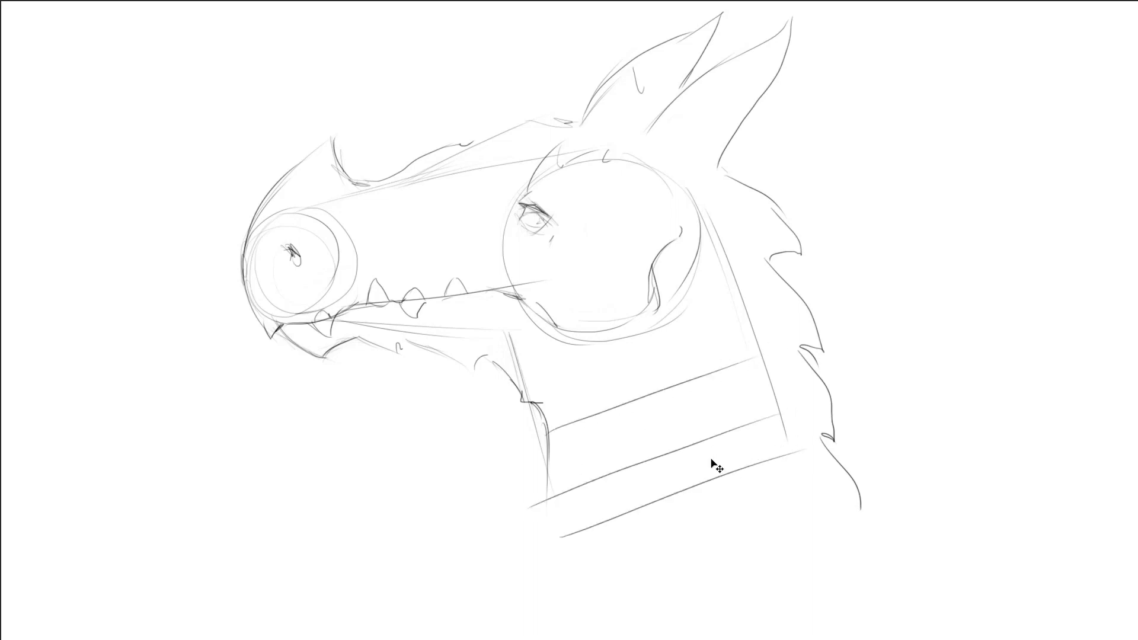
key(ctrl+z)
key(ctrl+z)
key(ctrl+z)
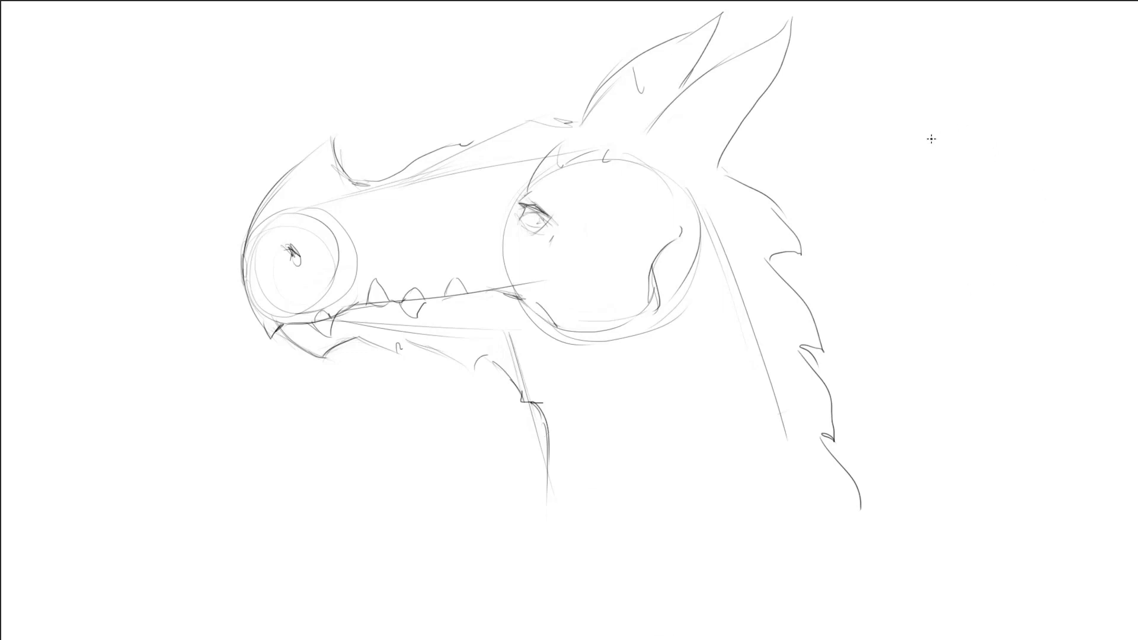
Step: Sketch a cylinder beside the head: top ellipse, vertical sides and base ellipse
drag(975, 104, 969, 106)
drag(914, 152, 916, 232)
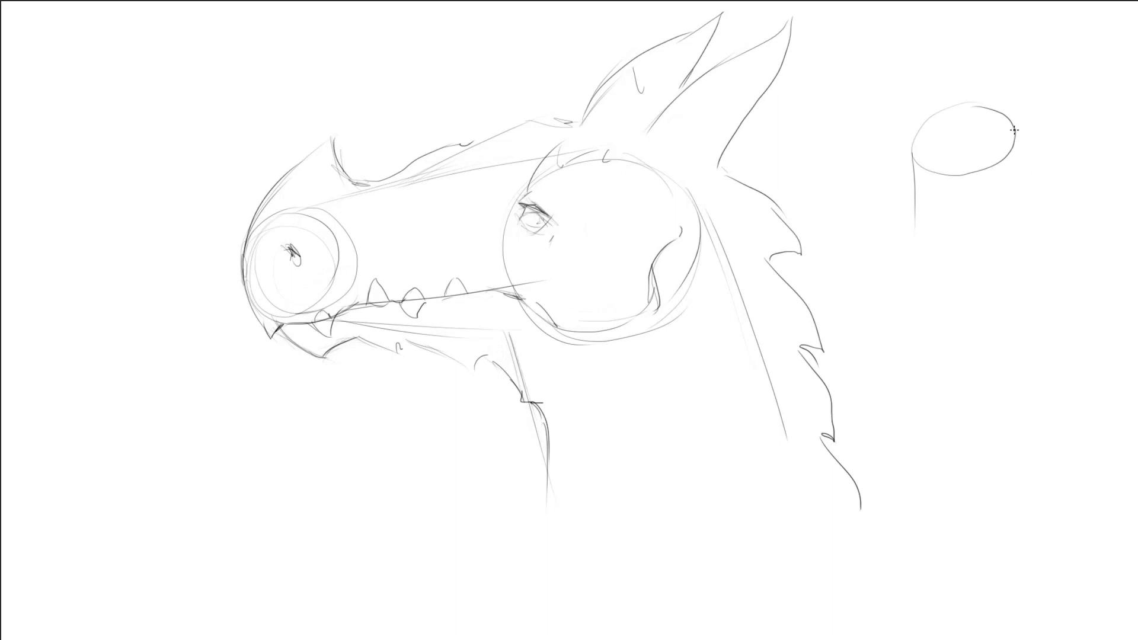
drag(1014, 130, 1022, 237)
mouse_move(915, 175)
mouse_down()
mouse_move(917, 256)
mouse_move(1017, 236)
mouse_up()
drag(932, 259, 1008, 267)
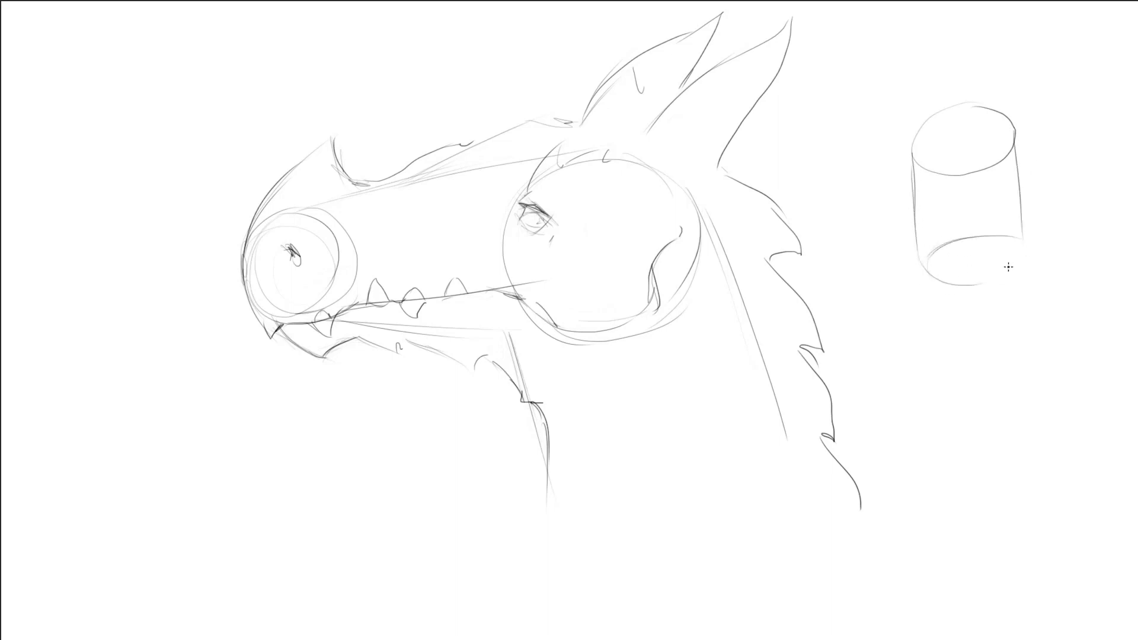
drag(938, 281, 1015, 258)
Step: Add an arc and bands around the cylinder, then undo the last strokes
drag(912, 159, 888, 145)
mouse_move(1028, 124)
mouse_down()
mouse_move(967, 57)
mouse_move(946, 56)
mouse_up()
drag(915, 197, 1016, 183)
mouse_move(911, 226)
mouse_down()
mouse_move(973, 236)
mouse_move(1020, 204)
mouse_up()
mouse_move(921, 247)
mouse_down()
mouse_move(976, 256)
mouse_move(1017, 217)
mouse_up()
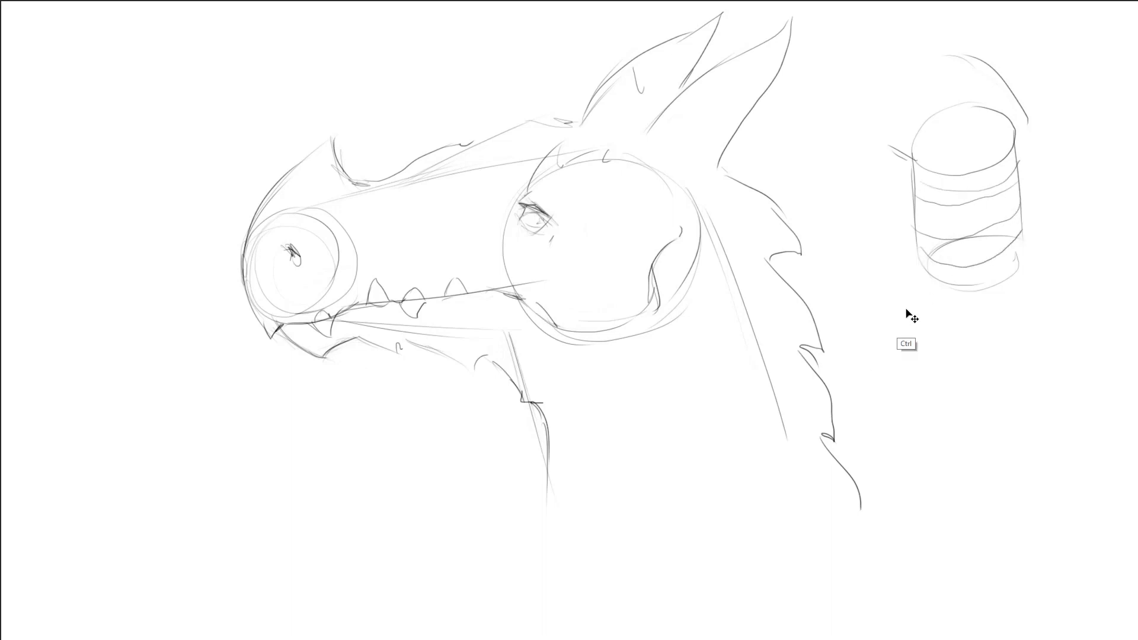
key(ctrl+z)
key(ctrl+z)
key(ctrl+z)
key(ctrl+z)
key(ctrl+z)
key(ctrl+z)
key(ctrl+z)
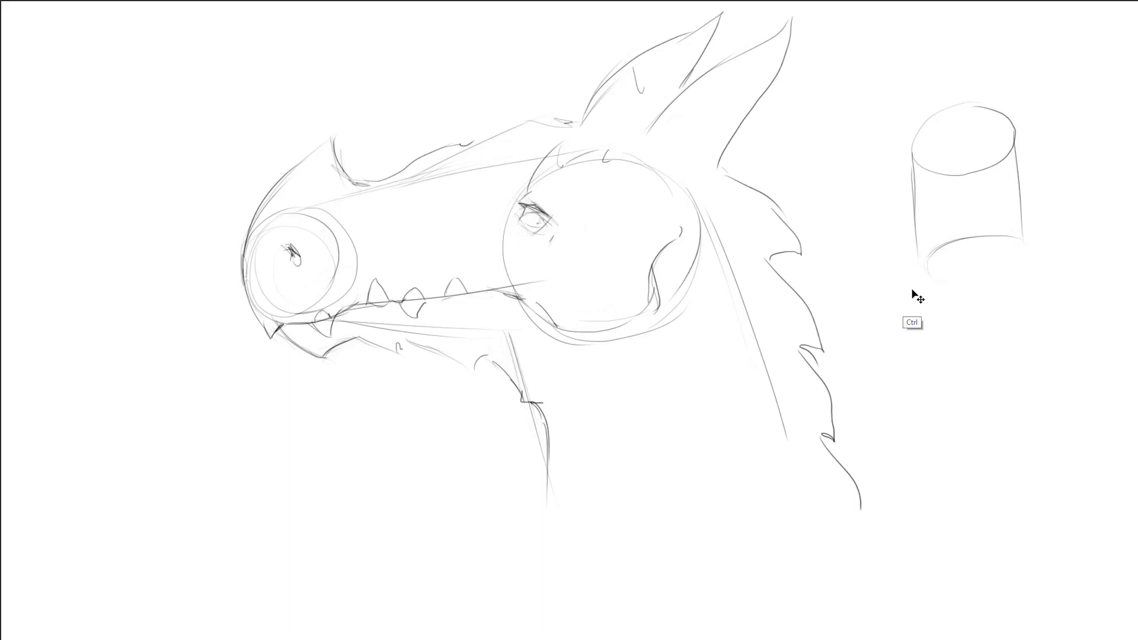
key(ctrl+z)
key(ctrl+z)
key(ctrl+z)
key(ctrl+z)
key(ctrl+z)
key(ctrl+z)
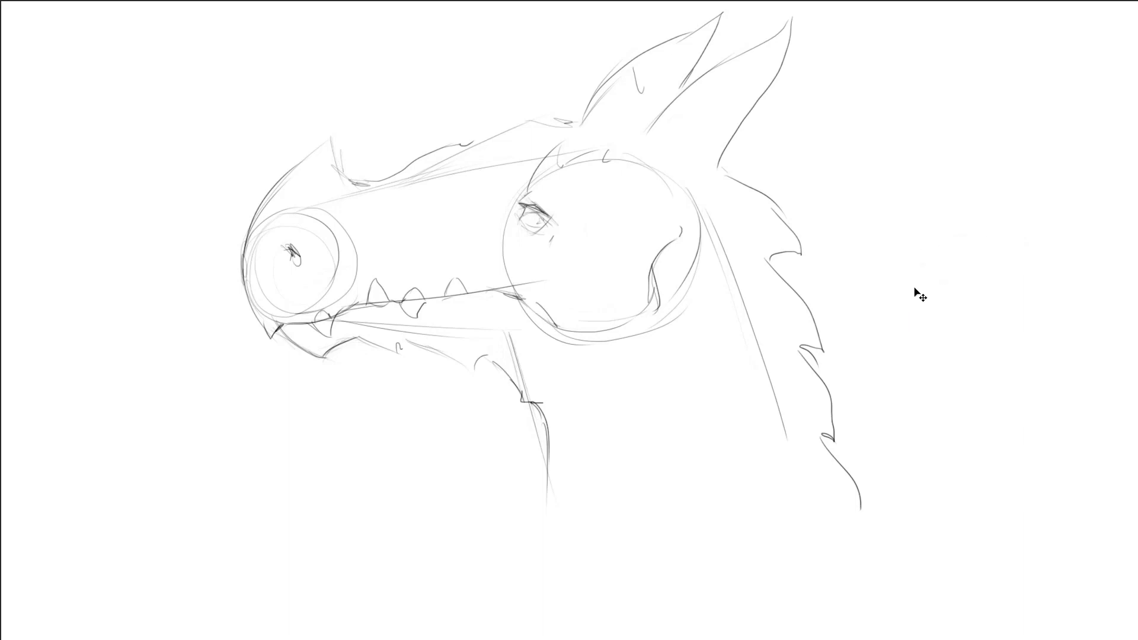
Step: Redo the upper-snout stroke and draw curved scale bands across the neck and throat
key(alt+e)
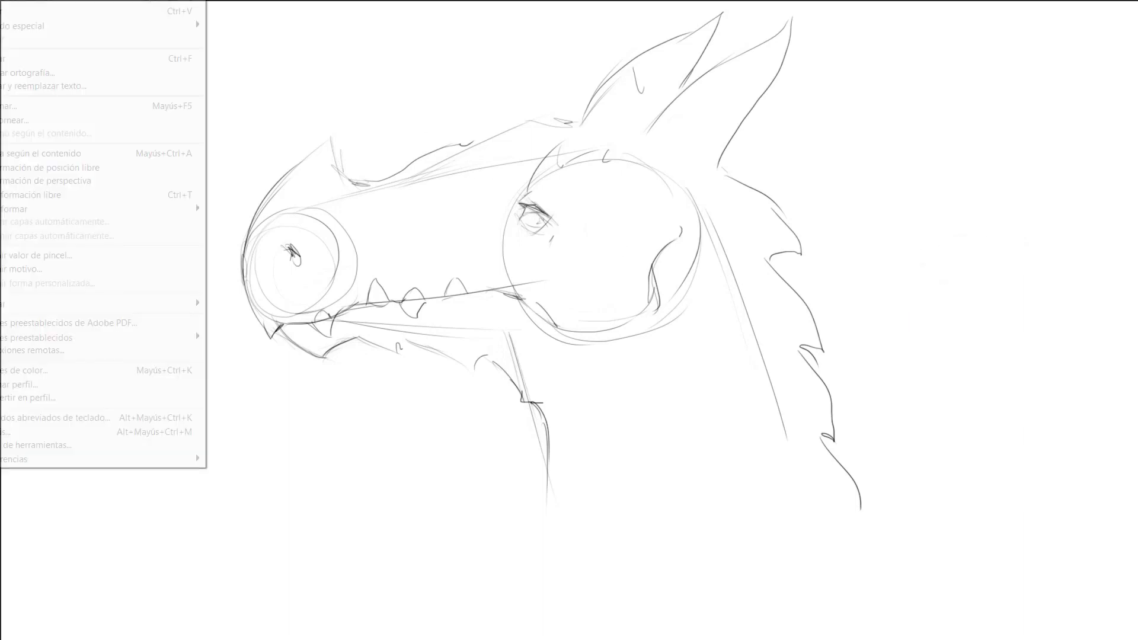
key(ctrl+shift+z)
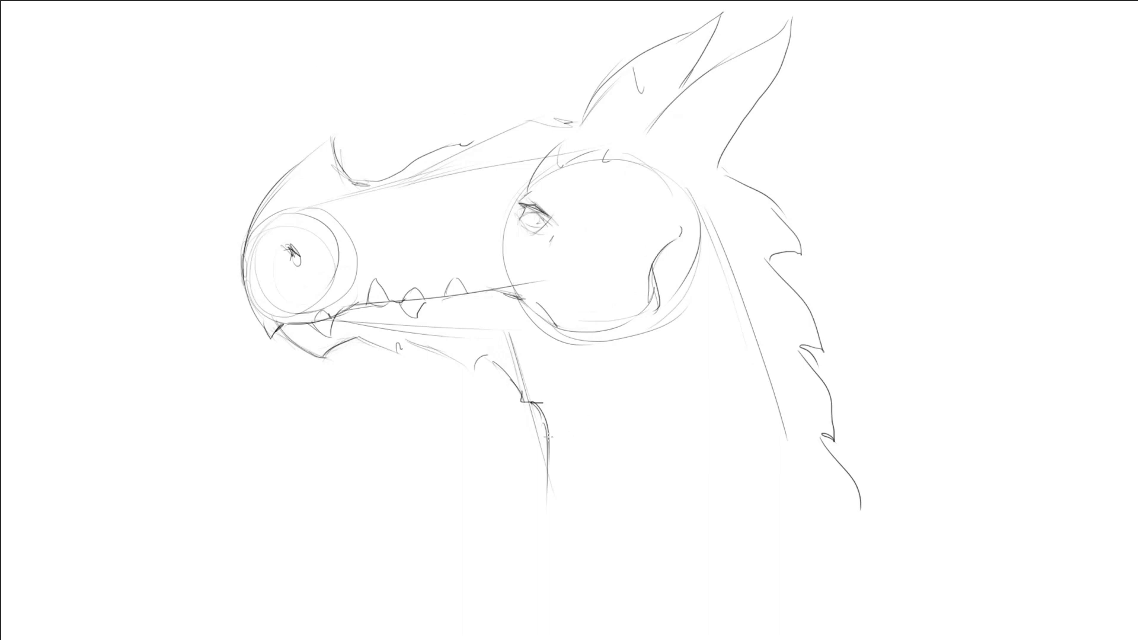
drag(593, 433, 752, 382)
mouse_move(551, 469)
mouse_down()
mouse_move(610, 478)
mouse_move(758, 437)
mouse_up()
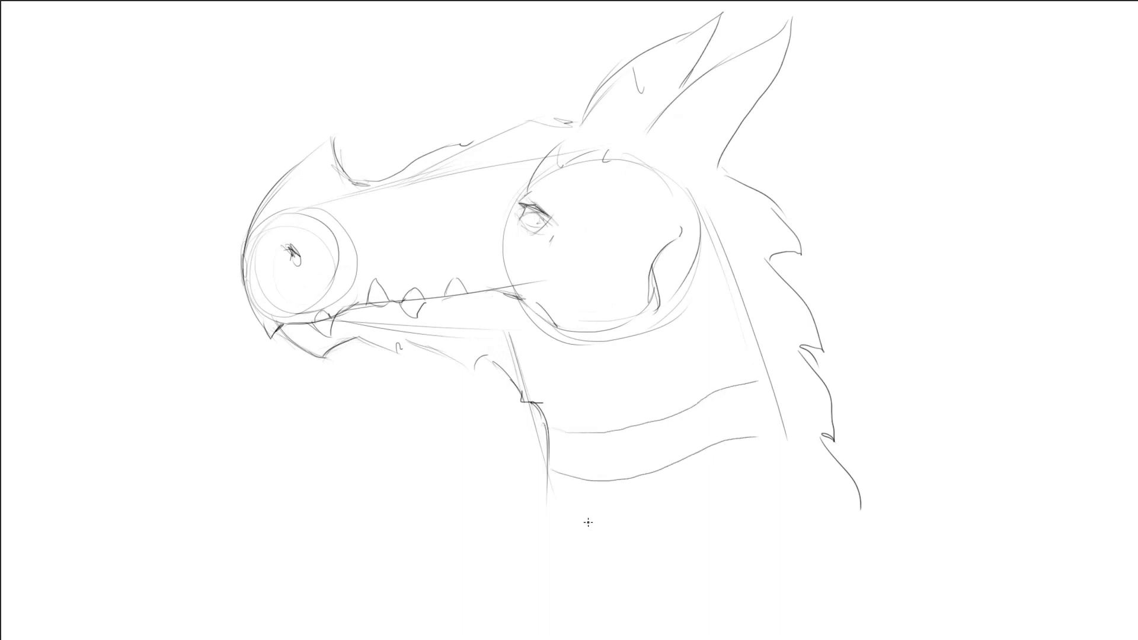
drag(548, 514, 748, 521)
drag(573, 541, 595, 551)
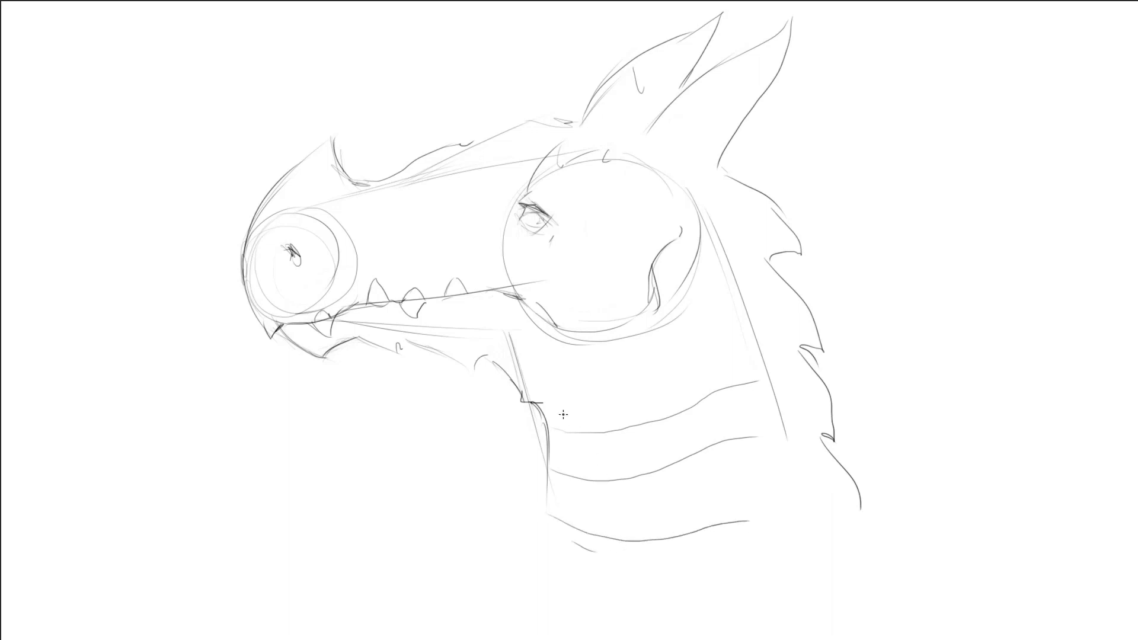
mouse_move(561, 401)
mouse_down()
mouse_move(625, 399)
mouse_move(712, 354)
mouse_up()
drag(510, 362, 592, 355)
Step: Retrace the cheek curve, darken the eye, and add brow strokes and two snout ridges
drag(657, 283, 644, 315)
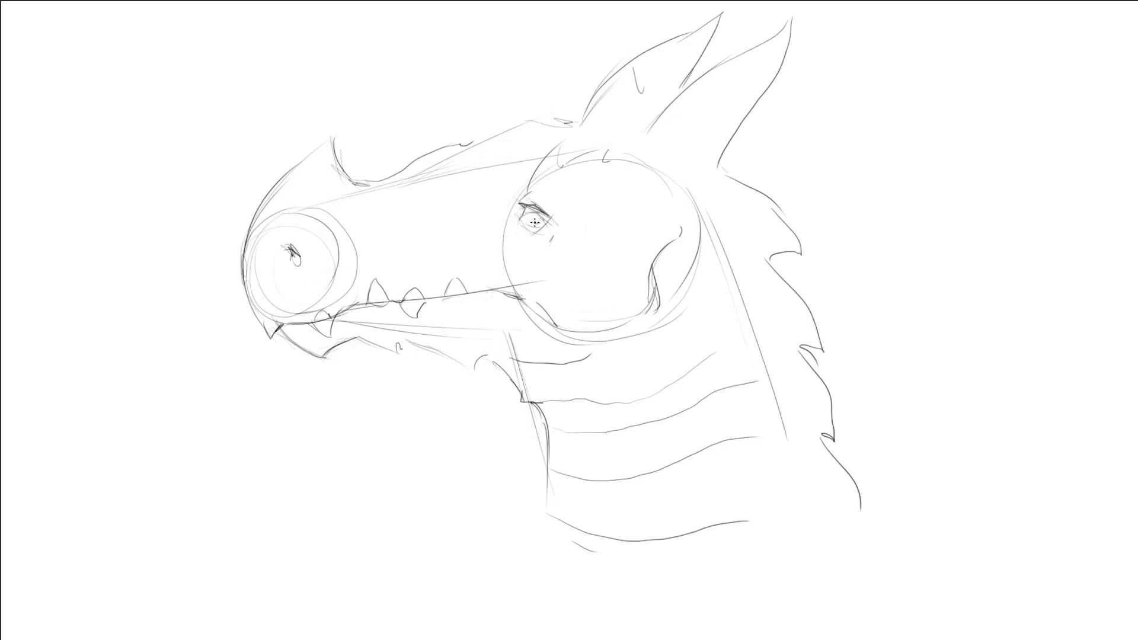
drag(529, 209, 532, 223)
mouse_move(369, 197)
mouse_down()
mouse_move(360, 183)
mouse_move(395, 209)
mouse_move(399, 237)
mouse_up()
drag(404, 180, 439, 231)
drag(460, 170, 478, 232)
drag(477, 143, 497, 165)
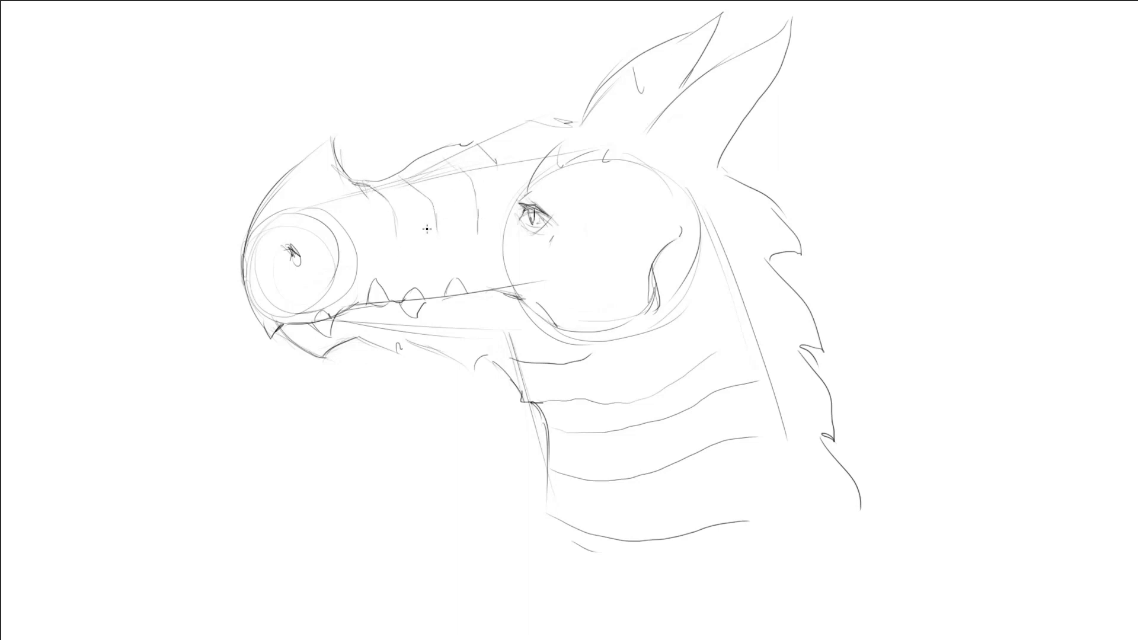
Step: Outline the snout's left edge, strengthen jaw and brow lines, and add a mane spike
drag(248, 284, 268, 214)
drag(486, 293, 516, 283)
mouse_move(501, 138)
mouse_down()
mouse_move(542, 116)
mouse_move(654, 129)
mouse_up()
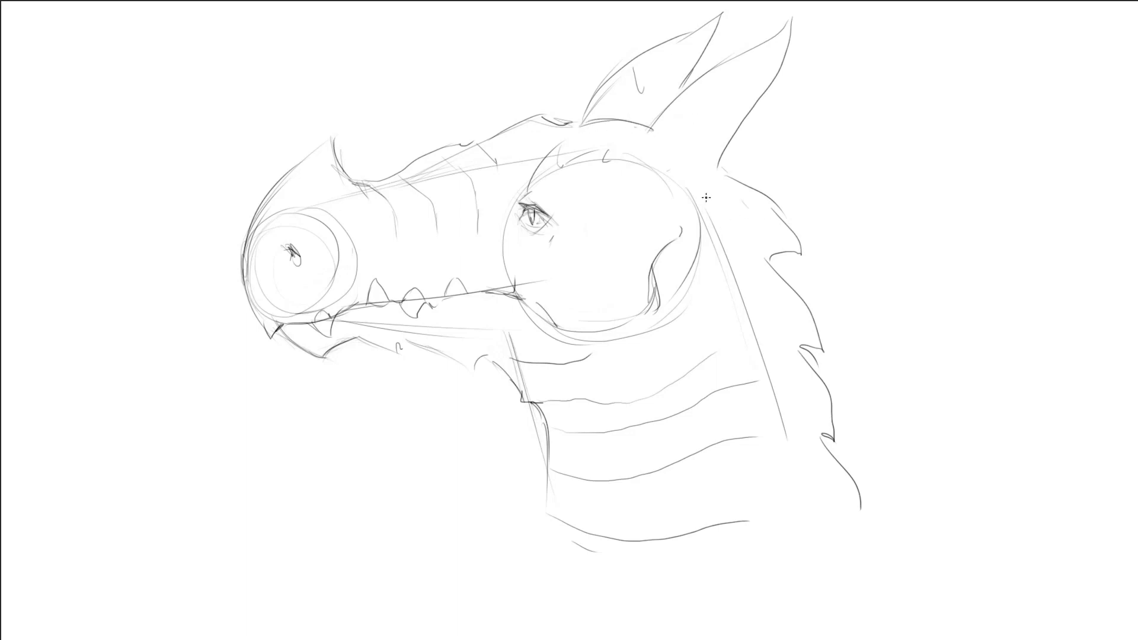
mouse_move(706, 197)
mouse_down()
mouse_move(849, 176)
mouse_move(726, 251)
mouse_up()
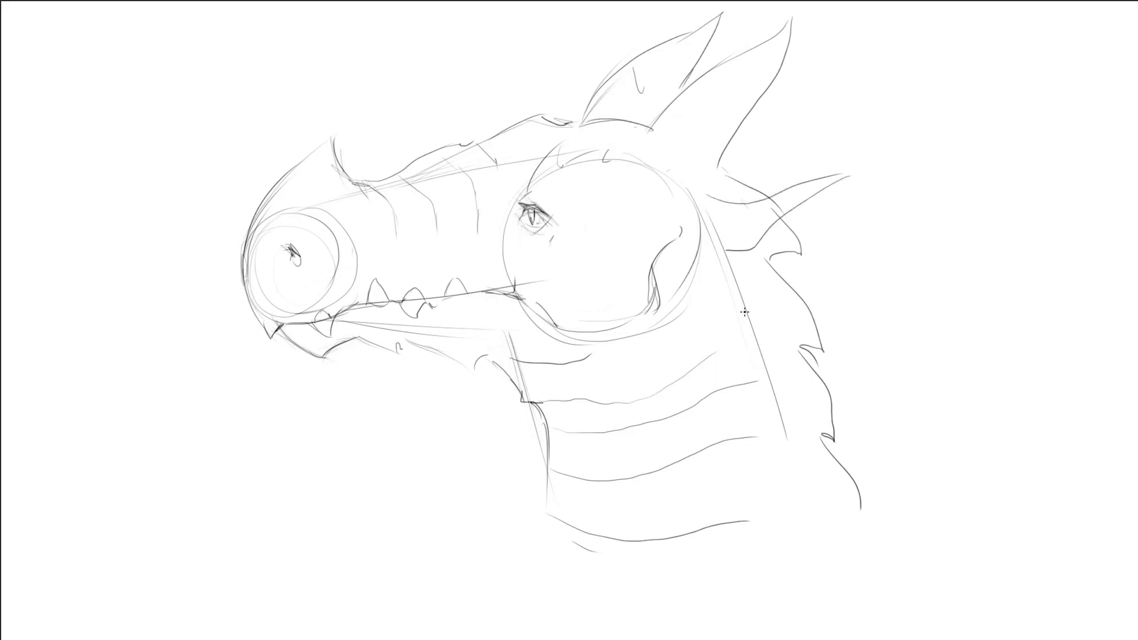
Step: Add a lower mane spike, upper-head hatching and ridge bands across both horns
mouse_move(735, 306)
mouse_down()
mouse_move(874, 298)
mouse_move(734, 361)
mouse_up()
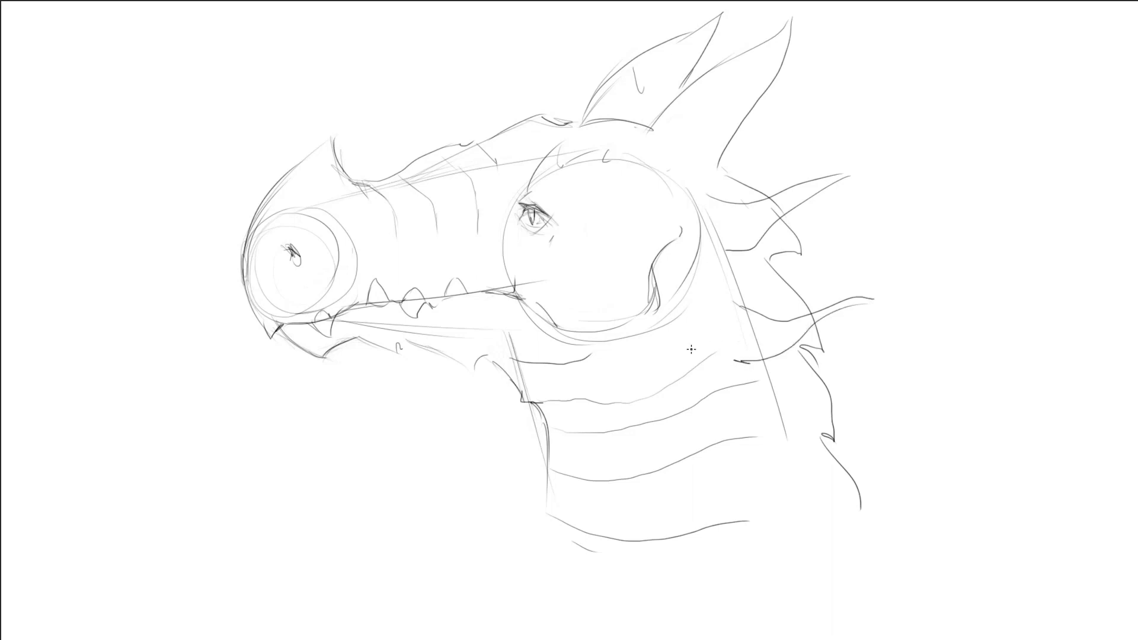
drag(603, 206, 667, 183)
drag(671, 165, 672, 167)
drag(595, 100, 644, 108)
mouse_move(639, 59)
mouse_down()
mouse_move(676, 89)
mouse_move(691, 77)
mouse_up()
drag(662, 117, 716, 160)
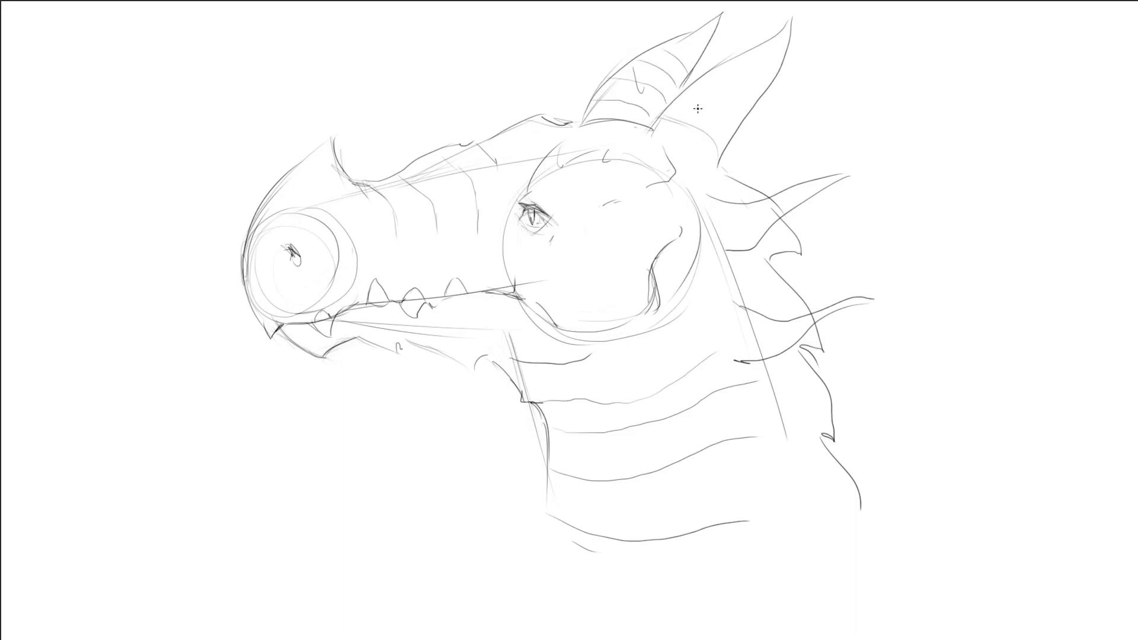
mouse_move(682, 102)
mouse_down()
mouse_move(734, 134)
mouse_move(747, 121)
mouse_up()
drag(715, 71, 763, 107)
drag(750, 59, 778, 76)
Step: Darken the inner cheek, draw a fang, and firm the upper snout, lower tooth and jaw spike
drag(659, 283, 652, 330)
drag(491, 292, 498, 331)
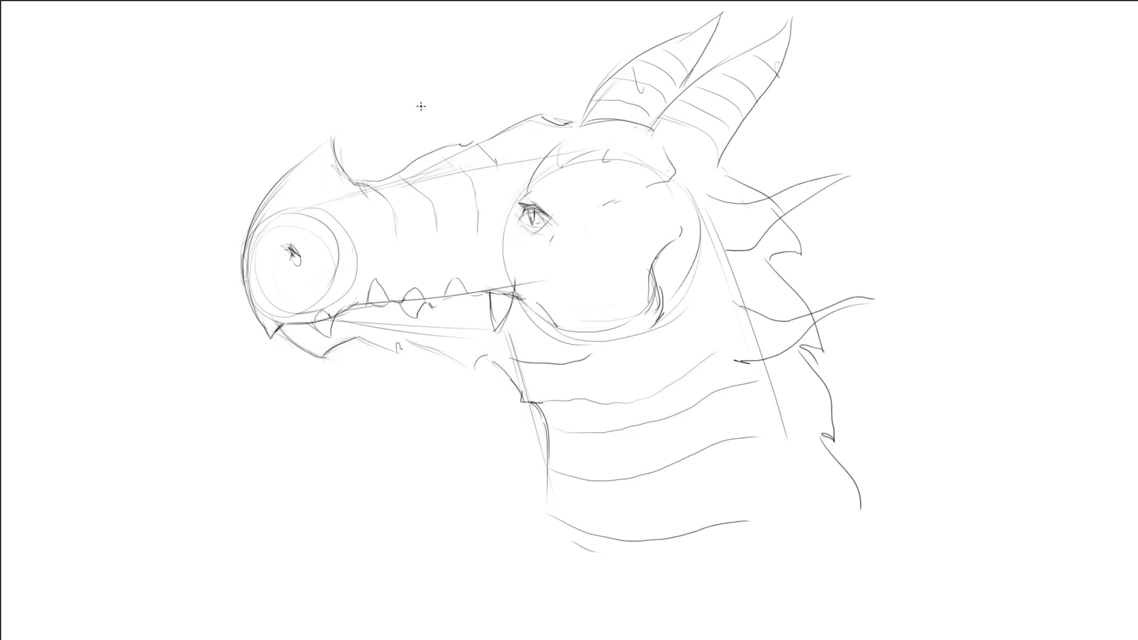
mouse_move(256, 208)
mouse_down()
mouse_move(341, 126)
mouse_move(339, 163)
mouse_up()
drag(320, 332, 318, 315)
drag(461, 357, 490, 355)
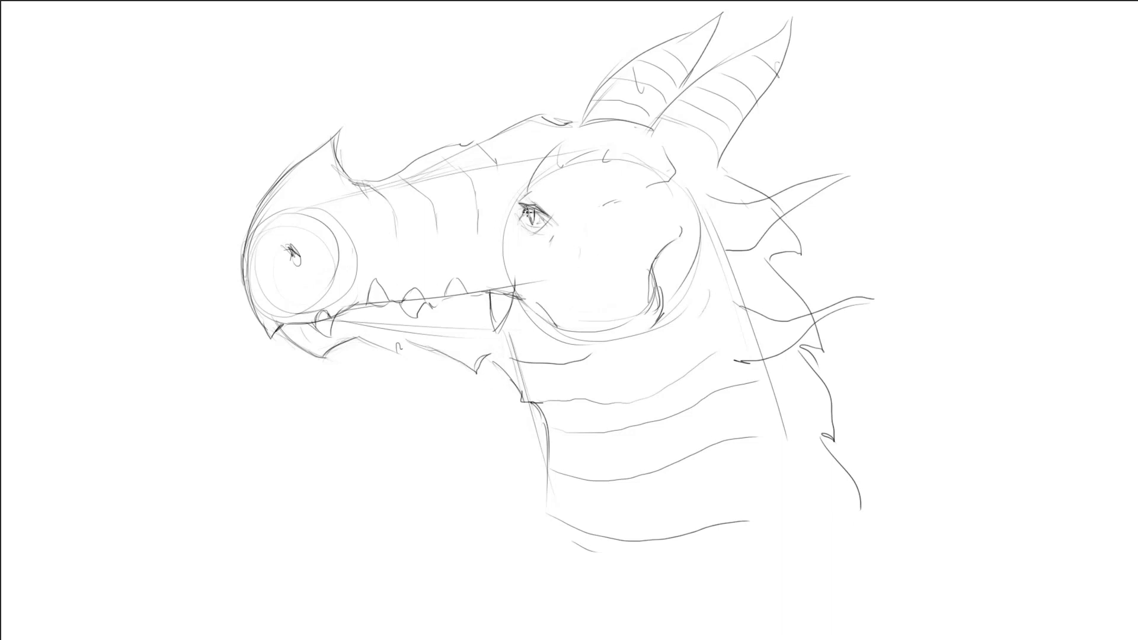
Step: Add iris and pupil detail, and darken the cheek, lower jaw and both neck contours
mouse_move(526, 212)
mouse_down()
mouse_move(535, 225)
mouse_move(512, 201)
mouse_up()
drag(680, 238, 652, 271)
drag(427, 343, 357, 347)
drag(548, 487, 542, 538)
drag(784, 413, 799, 479)
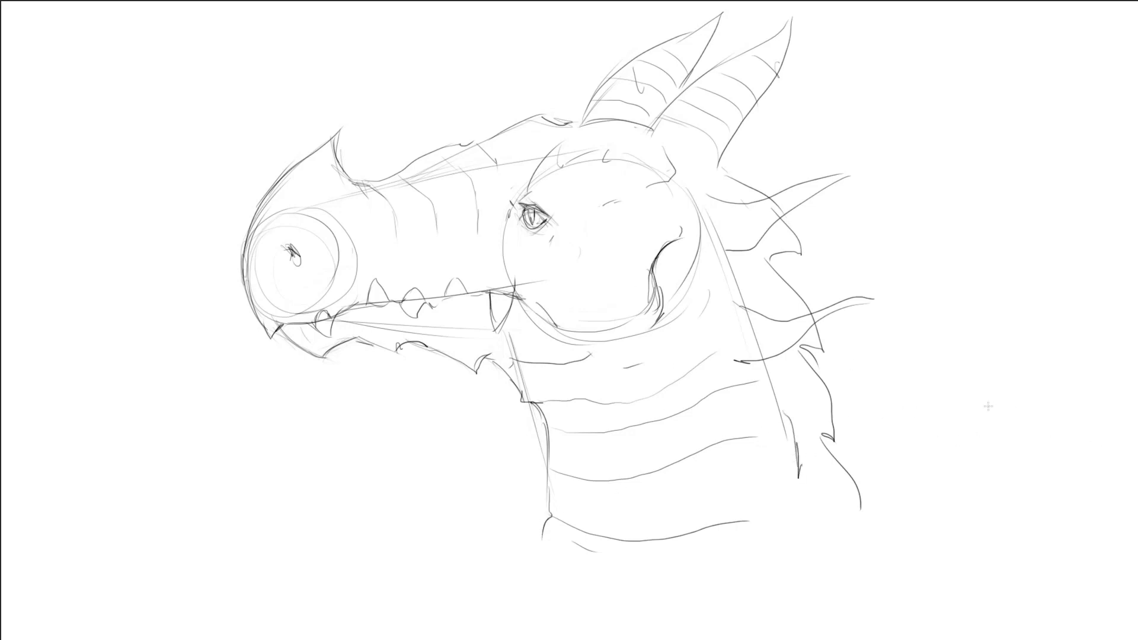
Step: Free-transform the dragon drawing with Ctrl+T, shrinking it into the top-left corner
key(ctrl+t)
mouse_move(872, 9)
mouse_down()
mouse_move(829, 70)
mouse_move(627, 256)
mouse_move(257, 121)
mouse_up()
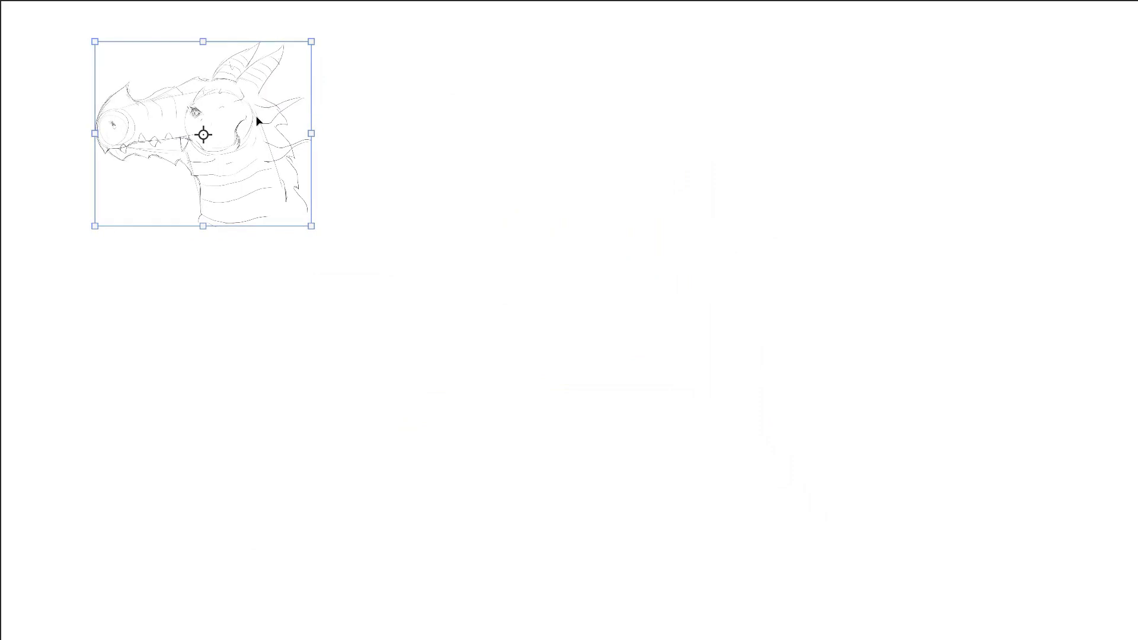
key(Return)
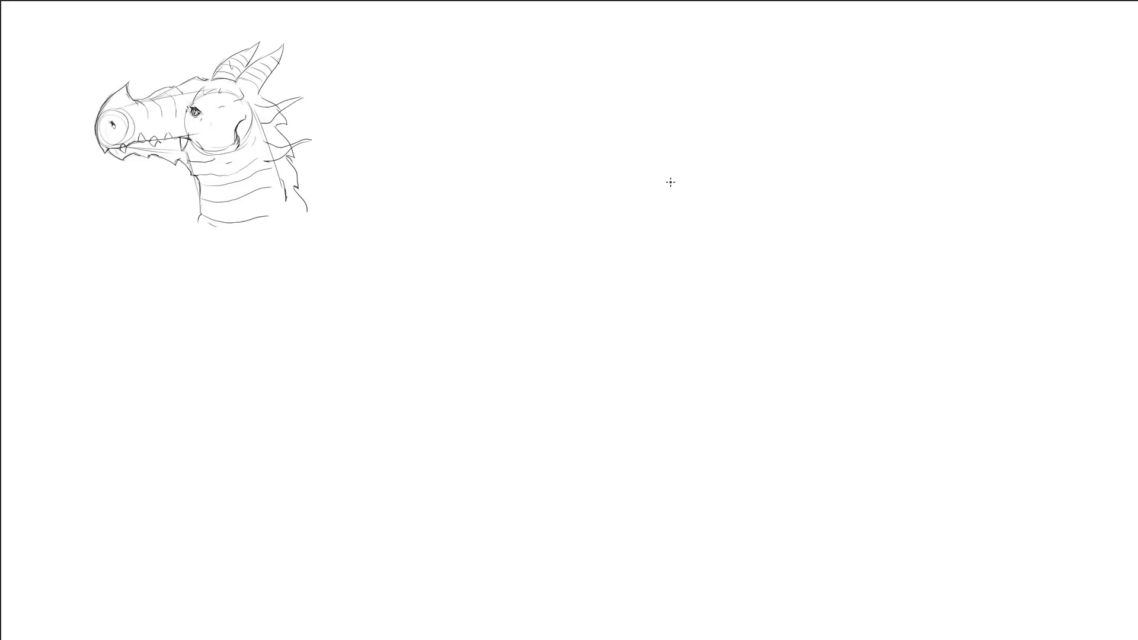
Step: Draw a large cranium circle and a small muzzle oval, joined by top and bottom contours
mouse_move(671, 182)
mouse_down()
mouse_move(741, 204)
mouse_move(685, 173)
mouse_up()
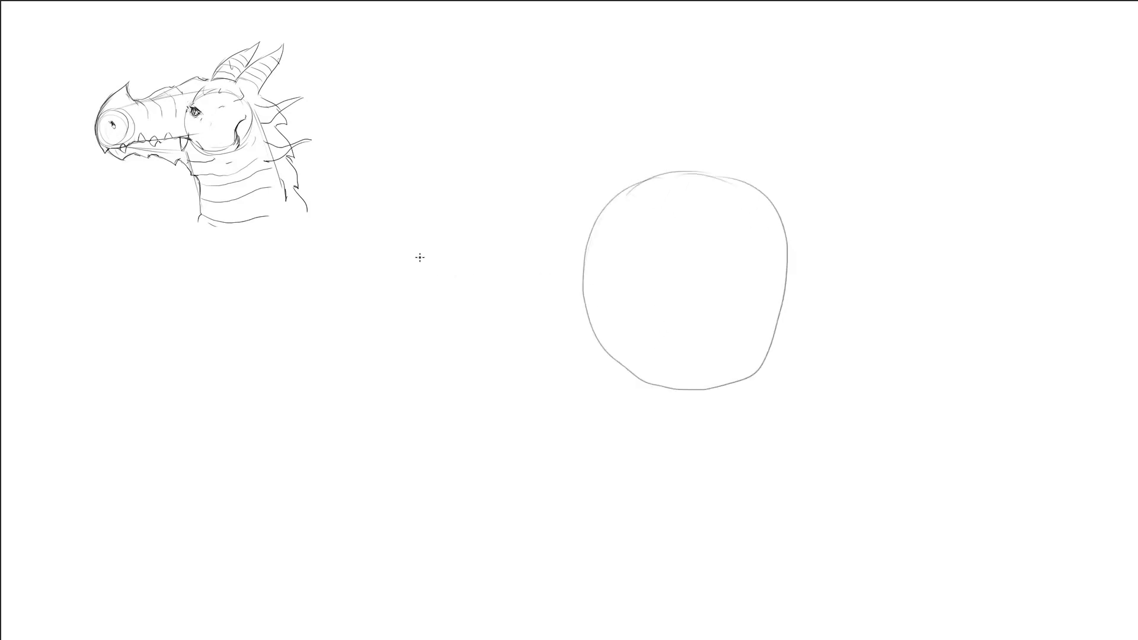
mouse_move(420, 257)
mouse_down()
mouse_move(501, 290)
mouse_move(442, 346)
mouse_move(487, 292)
mouse_move(427, 261)
mouse_move(503, 305)
mouse_move(445, 247)
mouse_up()
drag(589, 236, 663, 166)
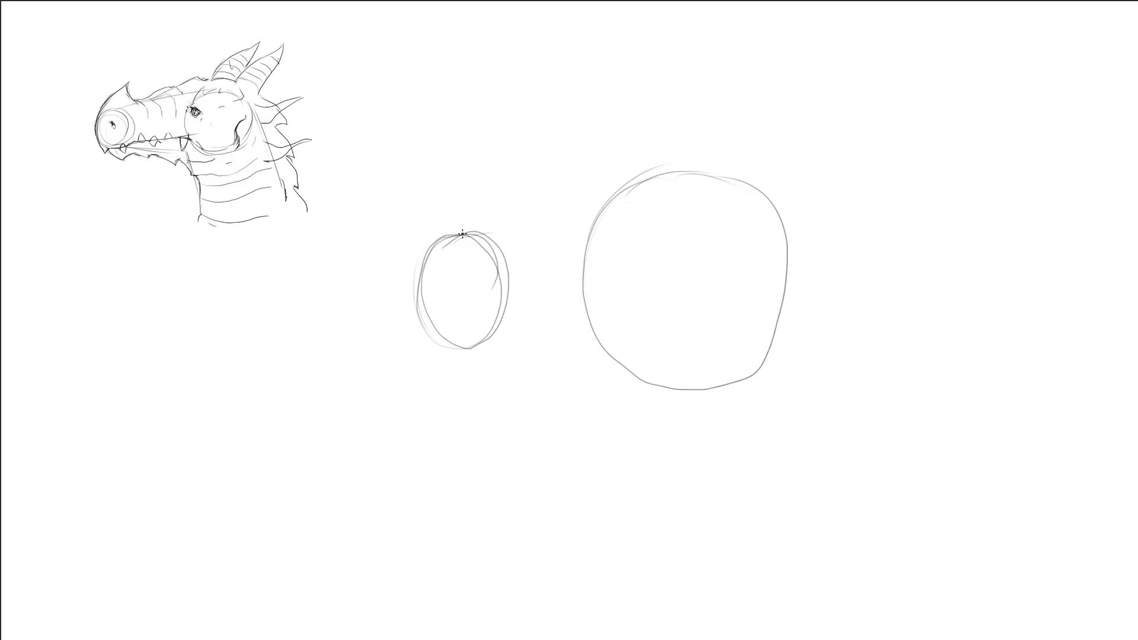
mouse_move(453, 237)
mouse_down()
mouse_move(587, 173)
mouse_move(659, 178)
mouse_up()
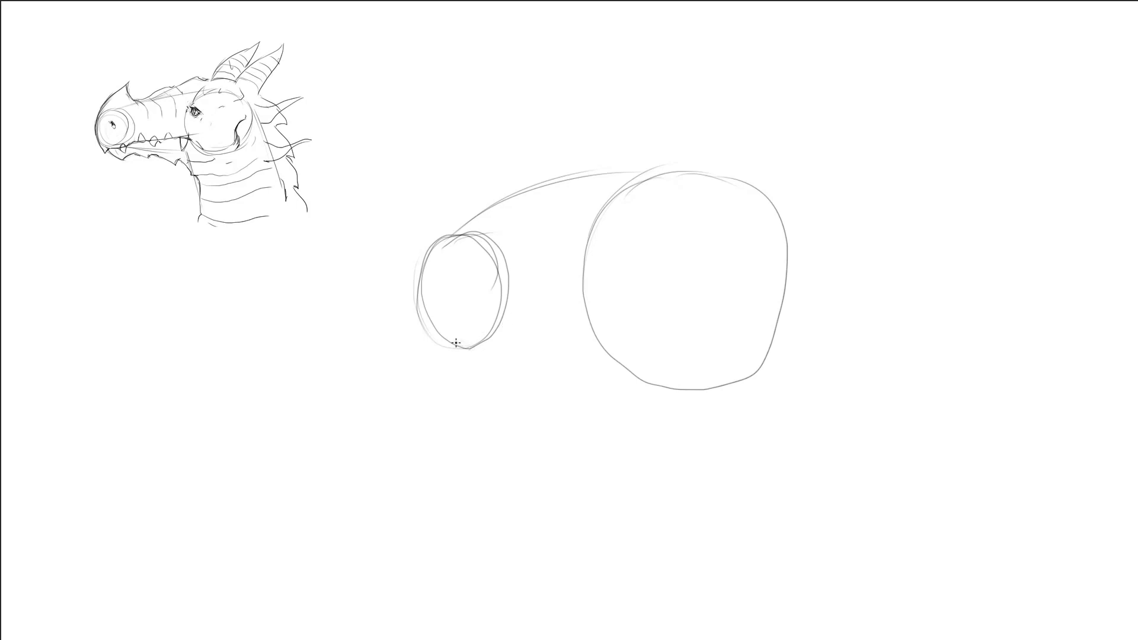
mouse_move(460, 347)
mouse_down()
mouse_move(483, 362)
mouse_move(530, 345)
mouse_move(580, 364)
mouse_up()
drag(617, 173, 682, 144)
Step: Sketch the neck's front and back lines with spikes along the back and neck
mouse_move(584, 364)
mouse_down()
mouse_move(614, 375)
mouse_move(644, 468)
mouse_up()
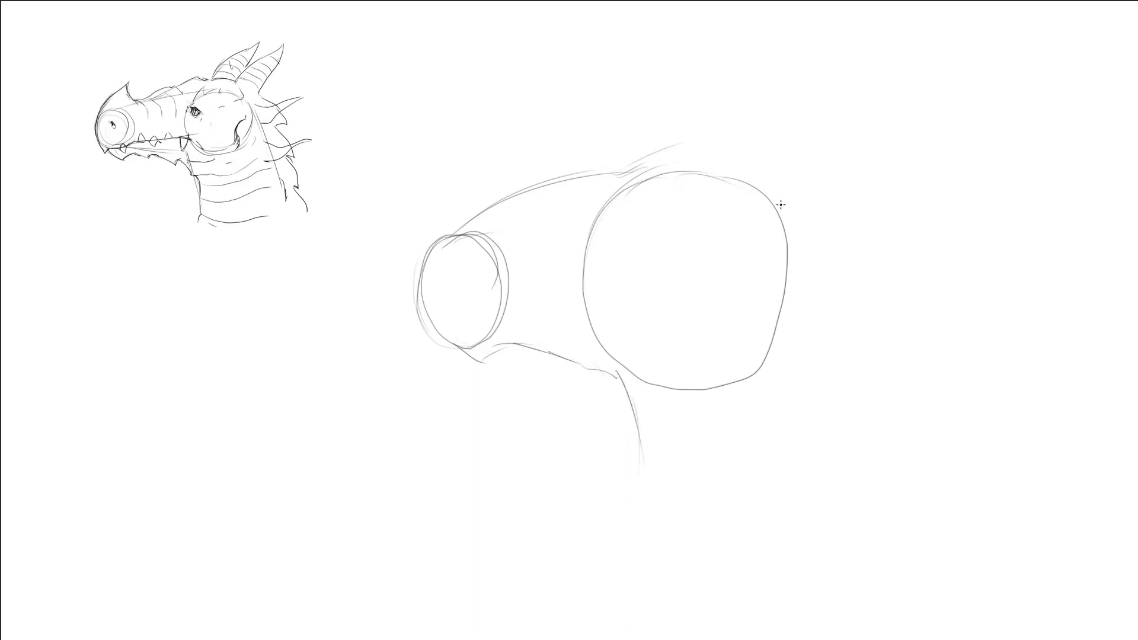
drag(781, 204, 902, 453)
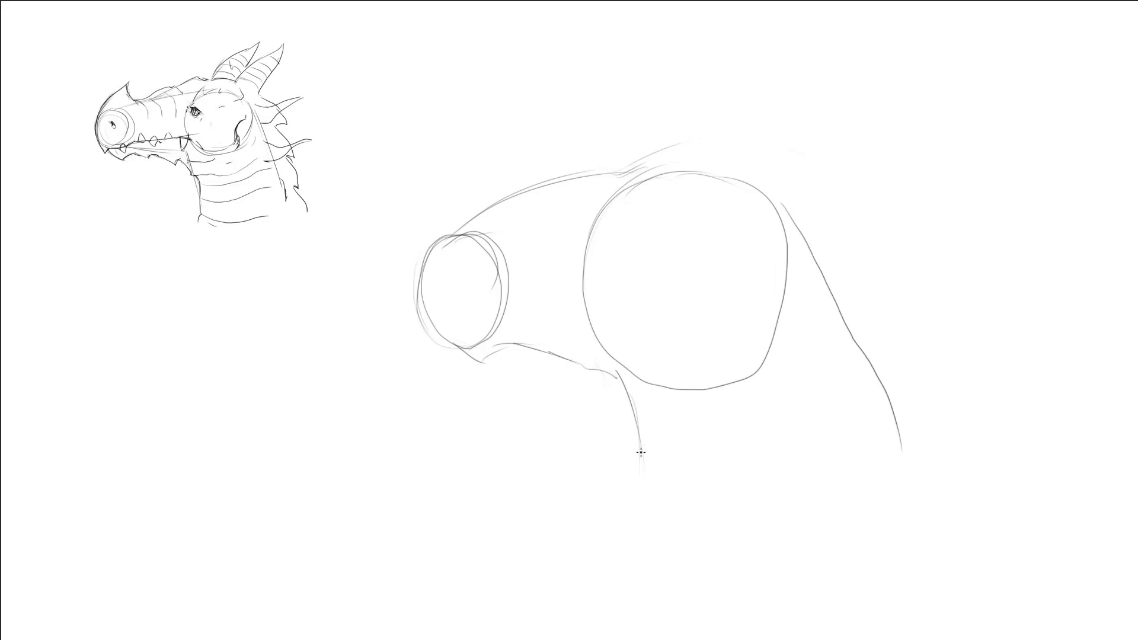
drag(641, 452, 630, 420)
drag(602, 168, 792, 98)
mouse_move(801, 97)
mouse_down()
mouse_move(757, 148)
mouse_move(841, 151)
mouse_move(808, 197)
mouse_move(873, 211)
mouse_move(833, 254)
mouse_up()
drag(871, 304, 919, 283)
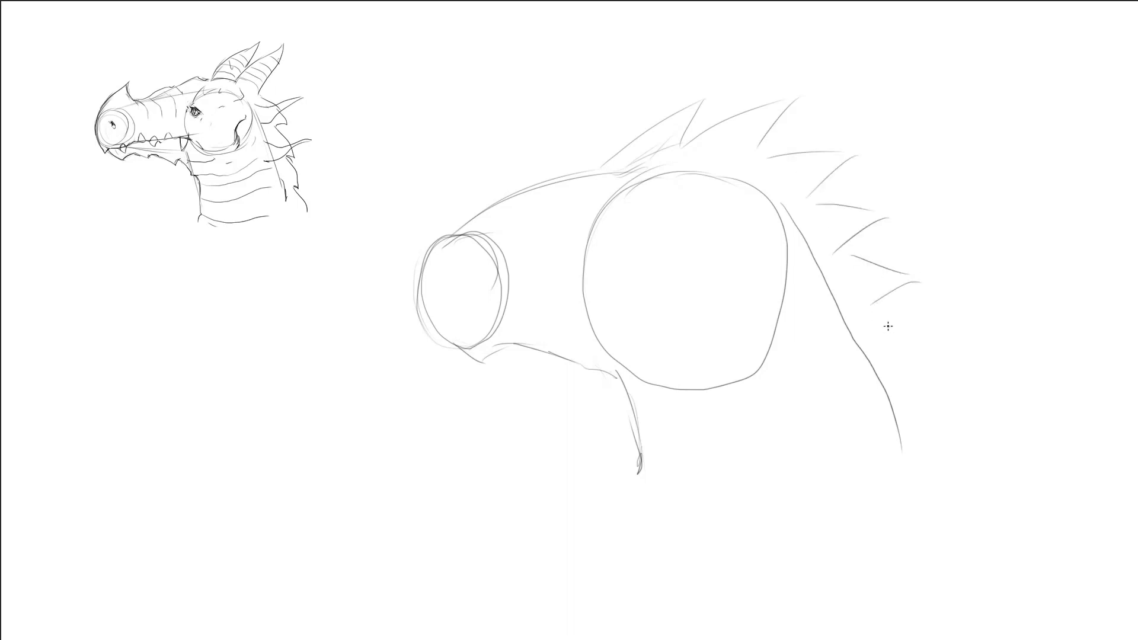
drag(878, 324, 942, 354)
mouse_move(890, 371)
mouse_down()
mouse_move(936, 357)
mouse_move(948, 407)
mouse_move(909, 435)
mouse_up()
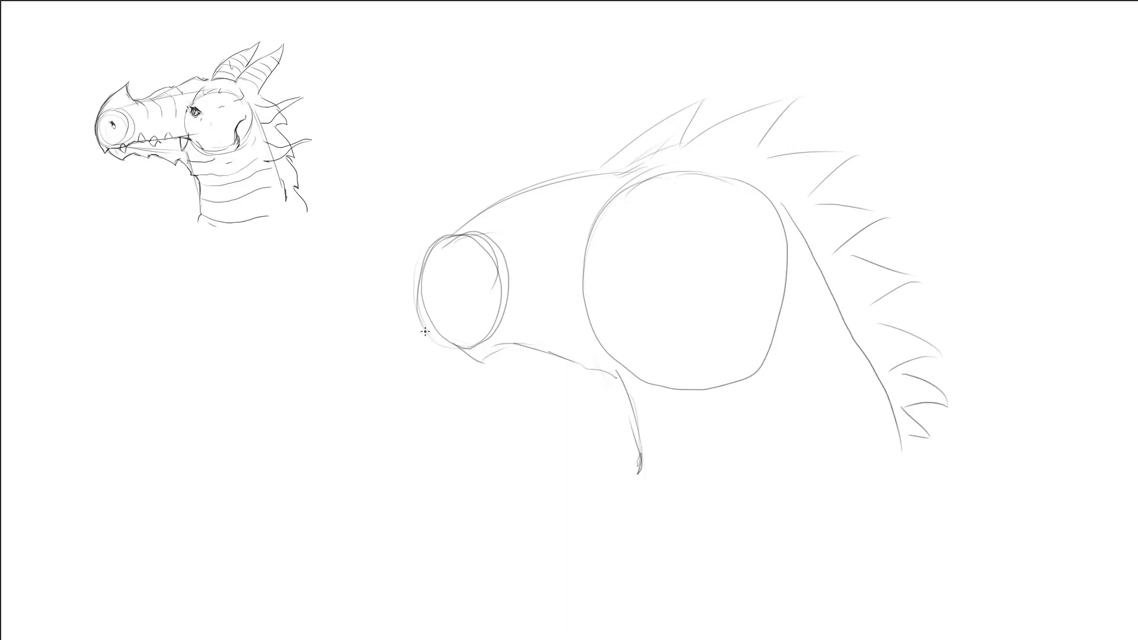
Step: Add the beak curve, an eye mark and the jaw line to the muzzle
drag(419, 313, 456, 356)
drag(470, 203, 462, 383)
drag(481, 261, 468, 283)
drag(504, 306, 765, 225)
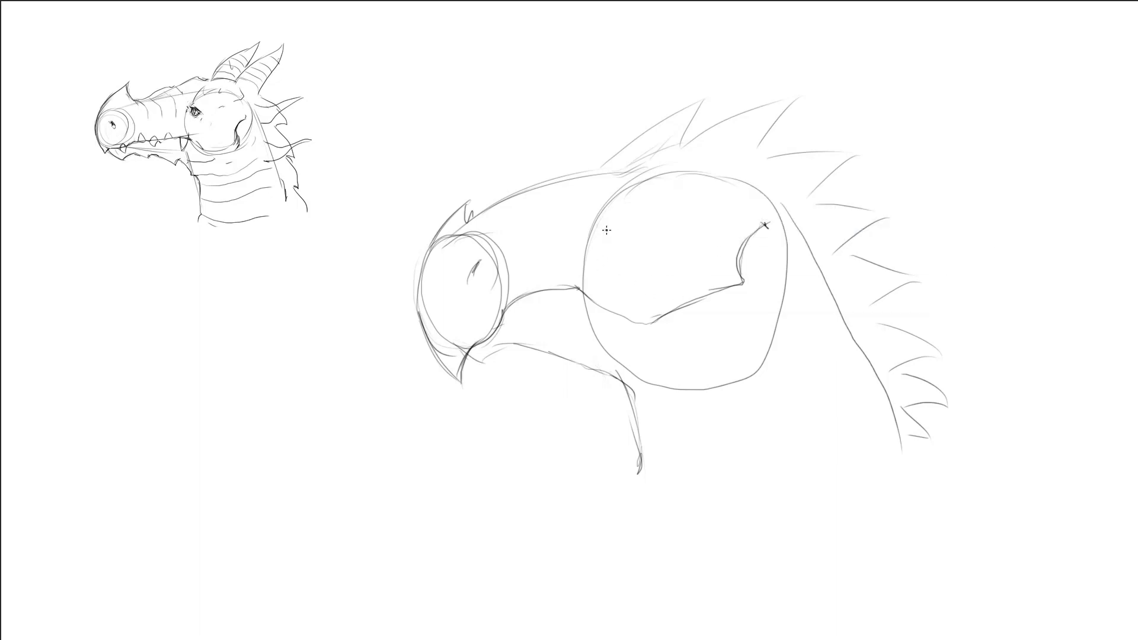
Step: Draw the eye inside the cranium with lashes, an eyebrow and a darkened lid
drag(585, 221, 589, 226)
drag(602, 198, 648, 195)
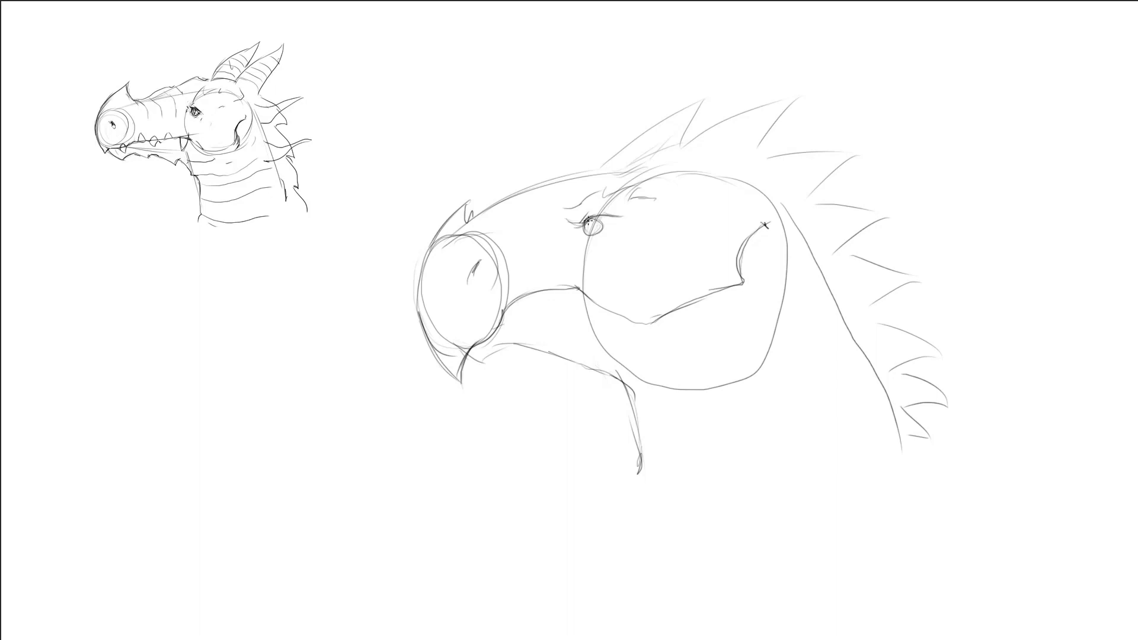
drag(565, 221, 588, 225)
mouse_move(566, 208)
mouse_down()
mouse_move(598, 191)
mouse_move(659, 212)
mouse_up()
drag(568, 220, 583, 229)
Step: Draw zigzag teeth along the thickened jaw and fangs below the snout
drag(506, 313, 556, 285)
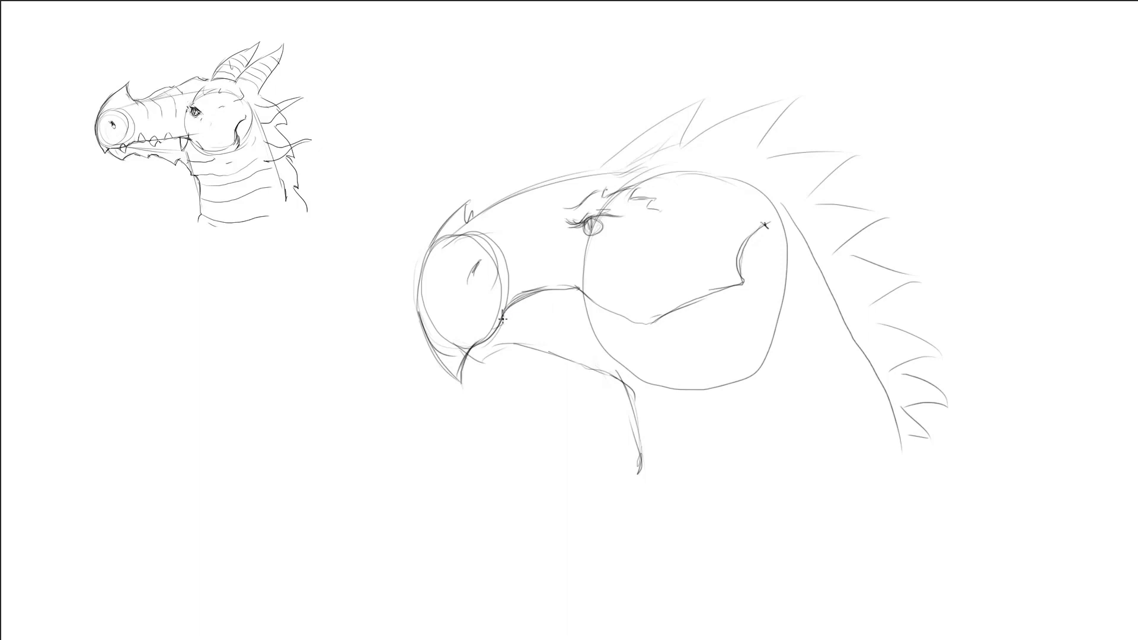
mouse_move(513, 323)
mouse_down()
mouse_move(517, 305)
mouse_move(537, 309)
mouse_move(543, 292)
mouse_move(554, 304)
mouse_move(567, 286)
mouse_up()
mouse_move(471, 349)
mouse_down()
mouse_move(486, 378)
mouse_move(487, 336)
mouse_up()
drag(470, 350, 476, 330)
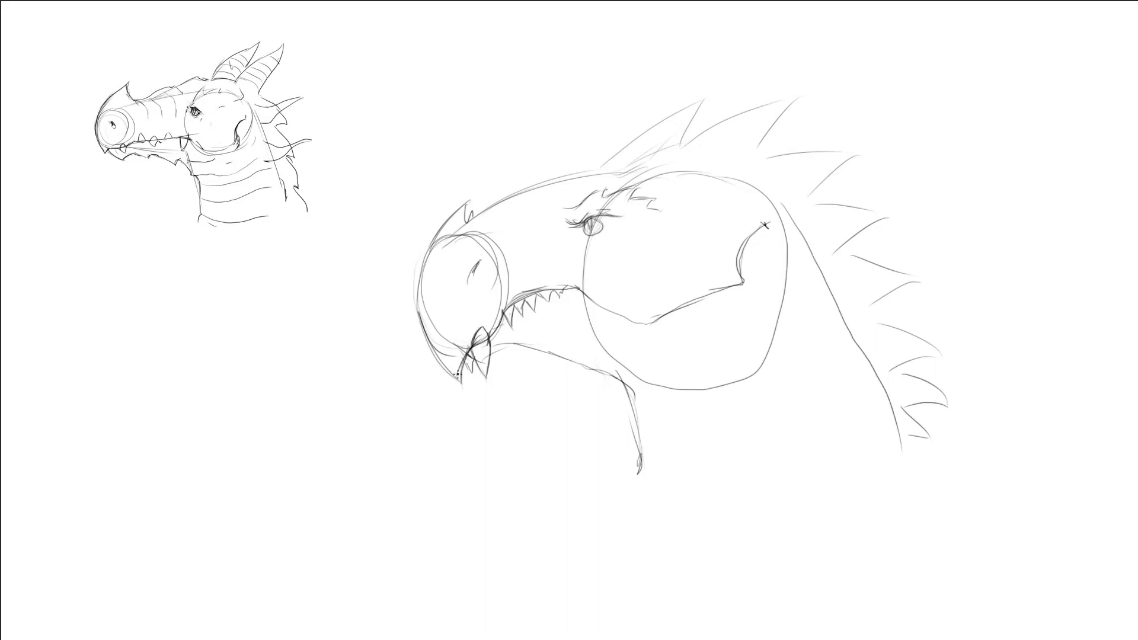
mouse_move(459, 383)
mouse_down()
mouse_move(468, 345)
mouse_move(435, 261)
mouse_move(484, 262)
mouse_up()
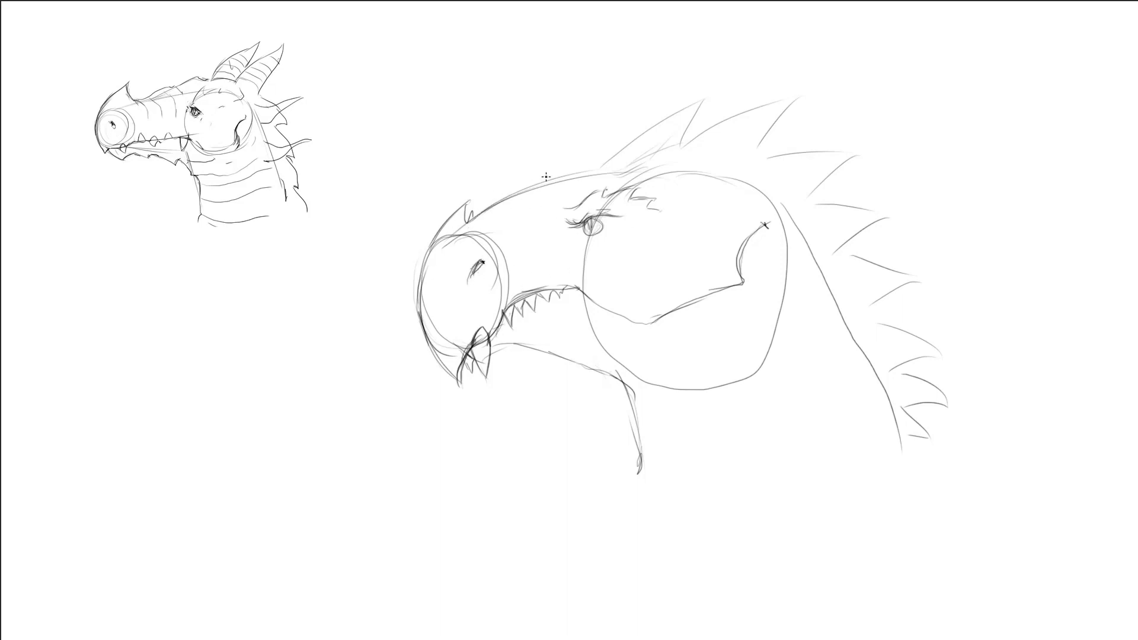
Step: Add strokes around the eye, cheek and jaw, including a darker lower eyelid
drag(569, 224, 537, 246)
drag(579, 290, 657, 330)
drag(608, 262, 629, 273)
mouse_move(584, 242)
mouse_down()
mouse_move(608, 239)
mouse_move(590, 241)
mouse_up()
Step: Draw a crest of spines rising from the top and back of the head
drag(593, 173, 642, 132)
drag(593, 173, 660, 126)
drag(658, 172, 721, 126)
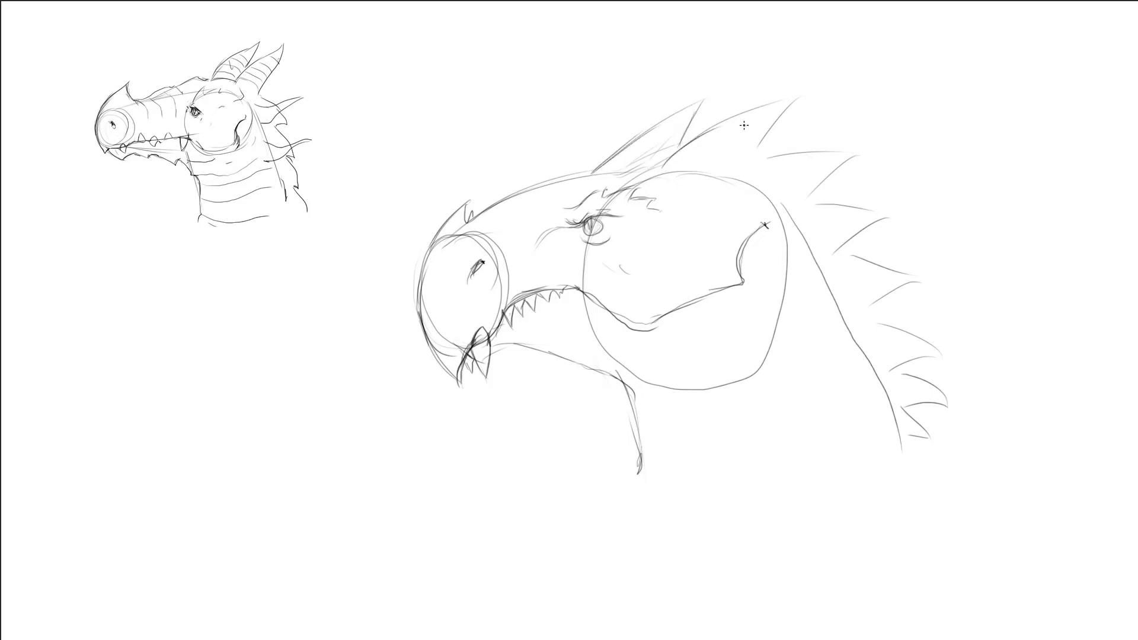
drag(688, 167, 746, 138)
mouse_move(759, 176)
mouse_down()
mouse_move(776, 174)
mouse_move(789, 212)
mouse_up()
Step: Outline the lower jaw and neck underside with curved neck bands and a mane spike
drag(615, 377, 636, 406)
drag(491, 345, 527, 351)
drag(745, 139, 727, 178)
drag(641, 434, 804, 351)
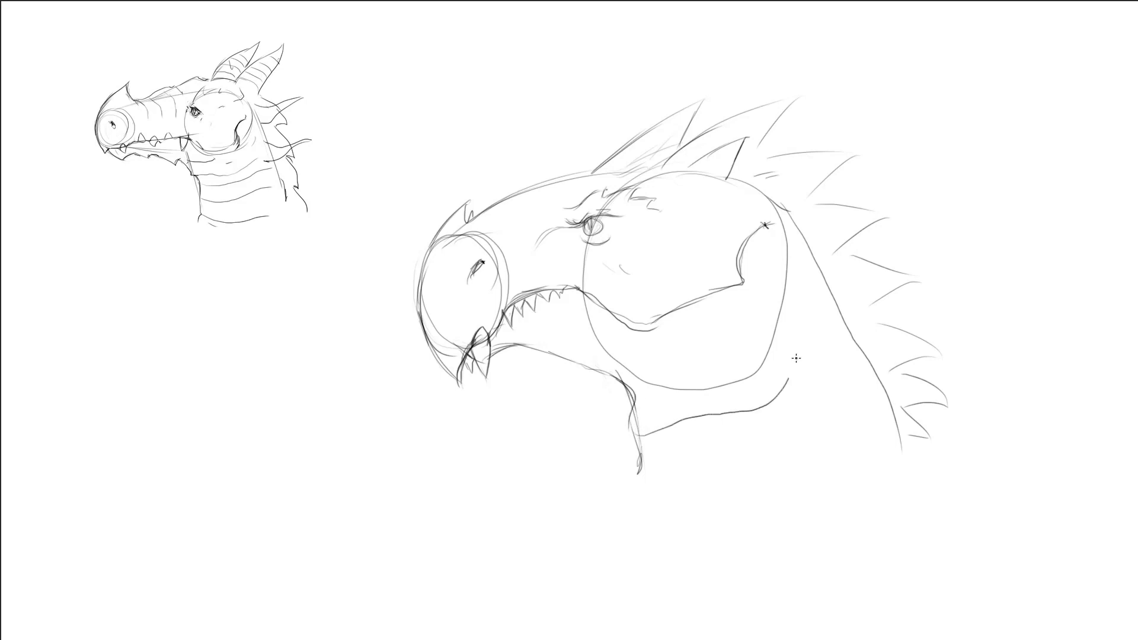
mouse_move(637, 430)
mouse_down()
mouse_move(640, 454)
mouse_move(711, 453)
mouse_move(830, 397)
mouse_move(835, 381)
mouse_up()
mouse_move(640, 469)
mouse_down()
mouse_move(632, 488)
mouse_move(726, 499)
mouse_move(827, 466)
mouse_up()
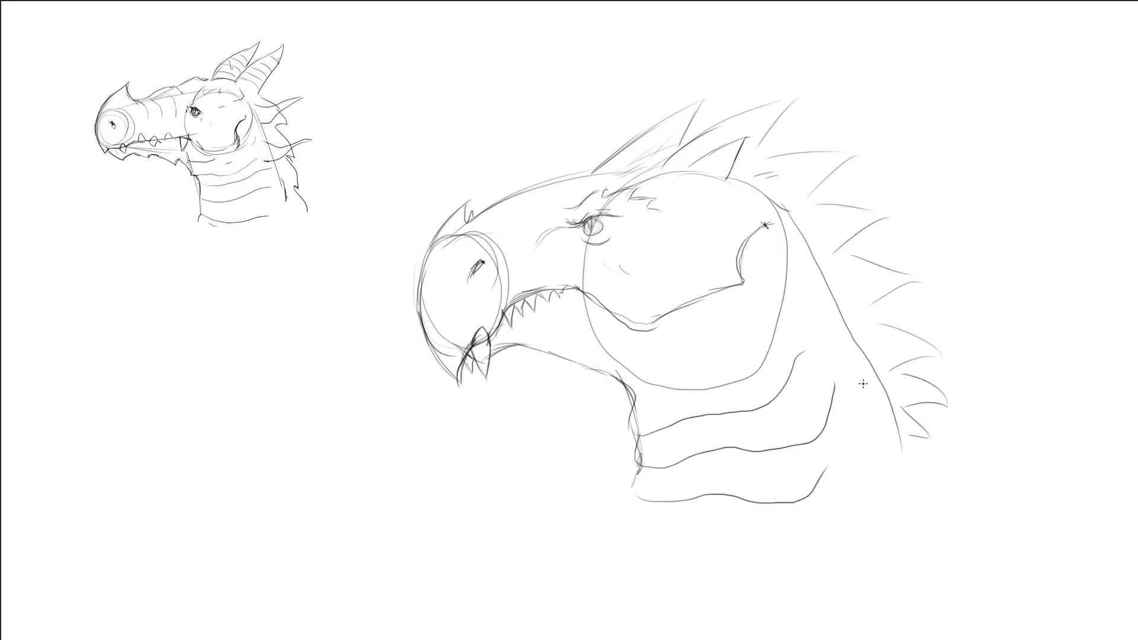
mouse_move(618, 380)
mouse_down()
mouse_move(721, 399)
mouse_move(771, 343)
mouse_move(779, 279)
mouse_up()
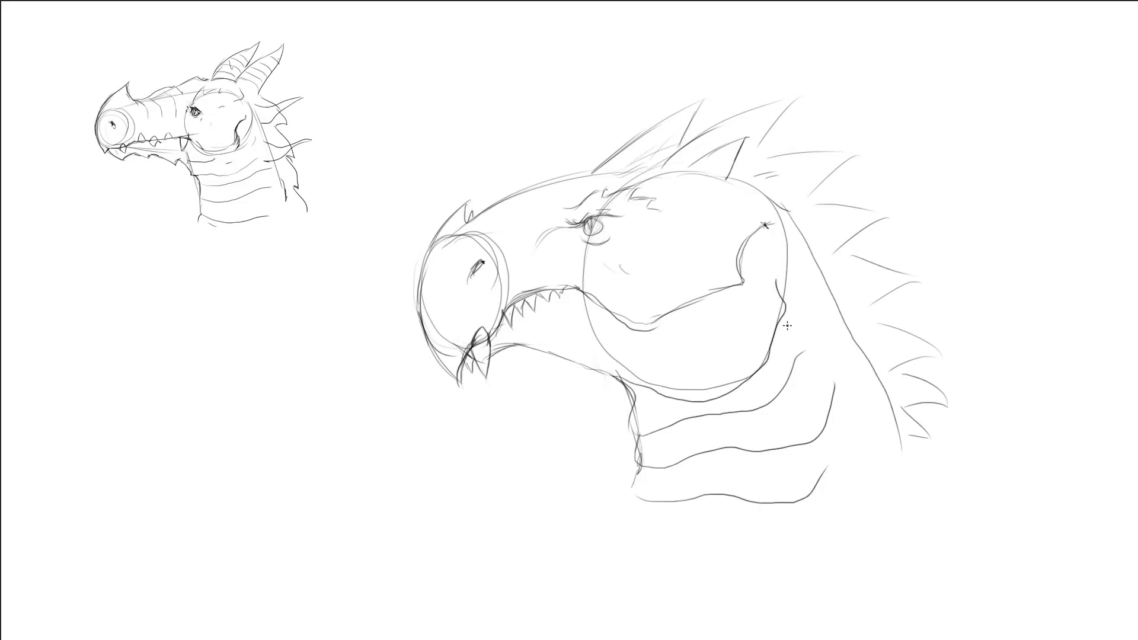
mouse_move(785, 318)
mouse_down()
mouse_move(835, 398)
mouse_move(822, 443)
mouse_up()
Step: Add a back spike, snout ridge lines and a stronger lower jaw line
drag(798, 95, 758, 149)
drag(432, 243, 424, 267)
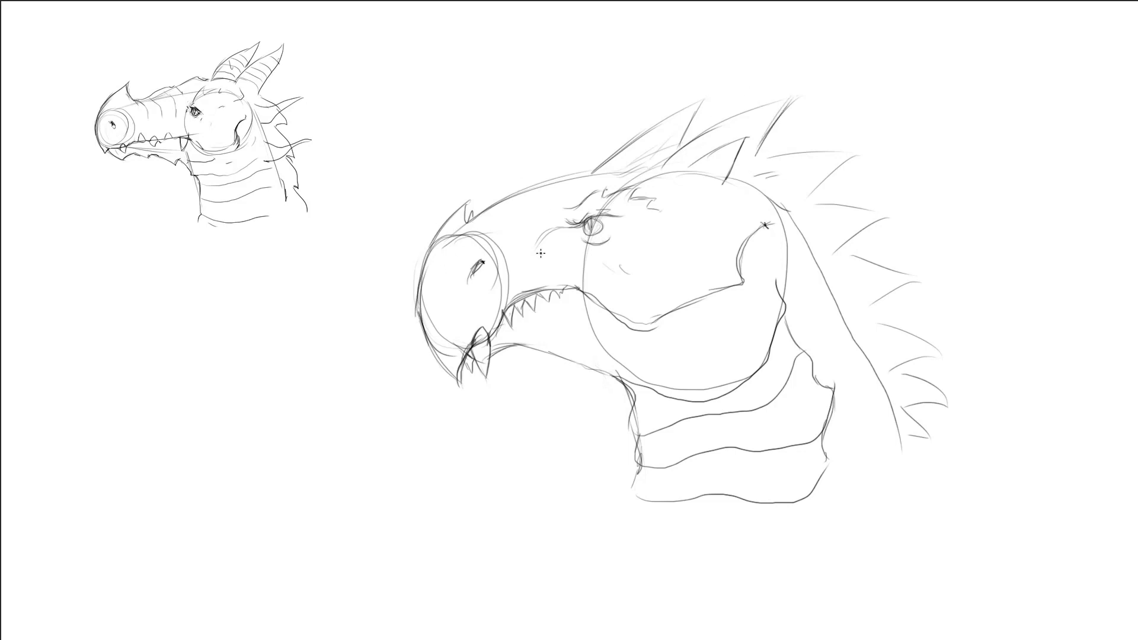
mouse_move(503, 200)
mouse_down()
mouse_move(523, 216)
mouse_move(554, 213)
mouse_up()
drag(695, 269, 718, 264)
drag(729, 212, 771, 211)
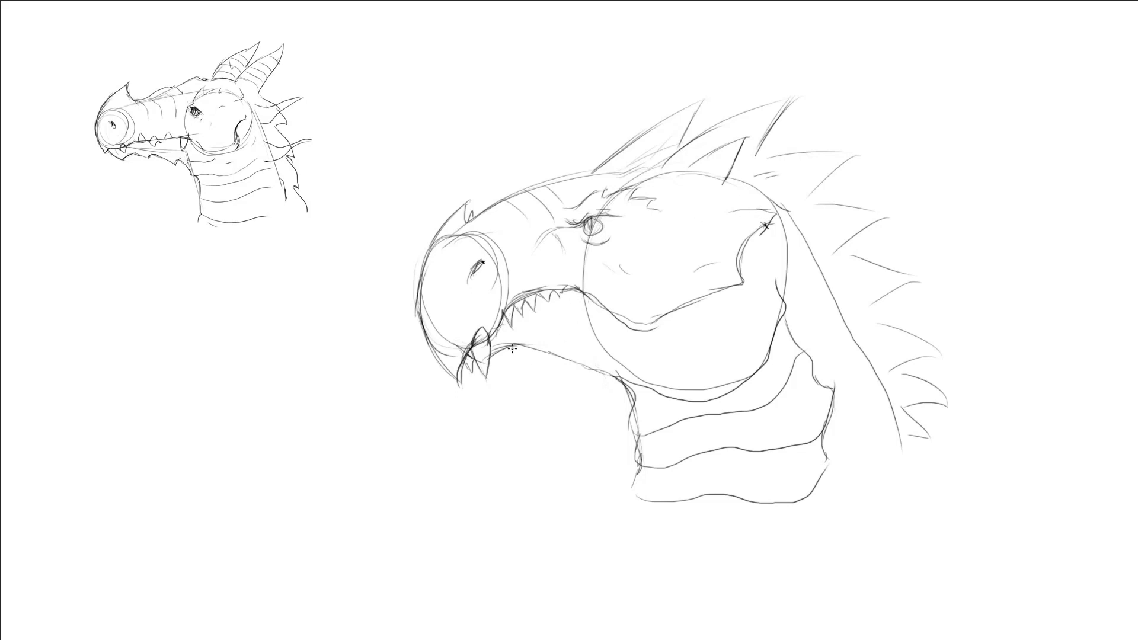
drag(506, 345, 542, 356)
Step: Draw five long wavy mane strands trailing right from the neck, then marquee-select the head
drag(794, 211, 854, 206)
drag(784, 232, 967, 199)
mouse_move(787, 241)
mouse_down()
mouse_move(883, 195)
mouse_move(975, 222)
mouse_move(1005, 226)
mouse_move(1008, 214)
mouse_up()
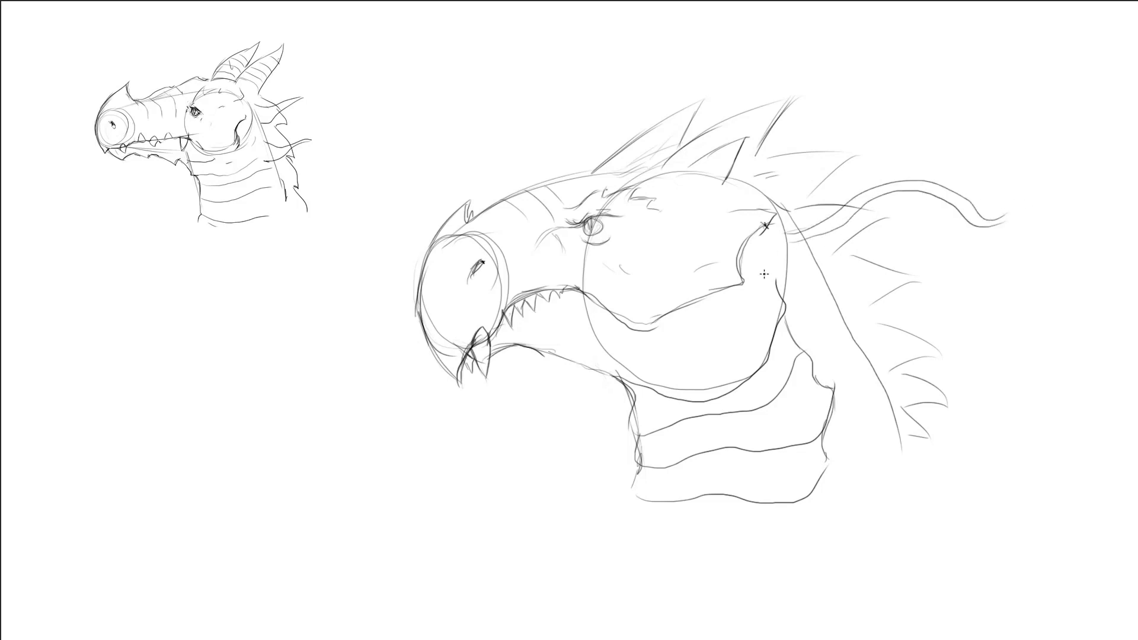
drag(800, 285, 972, 258)
drag(801, 332, 983, 307)
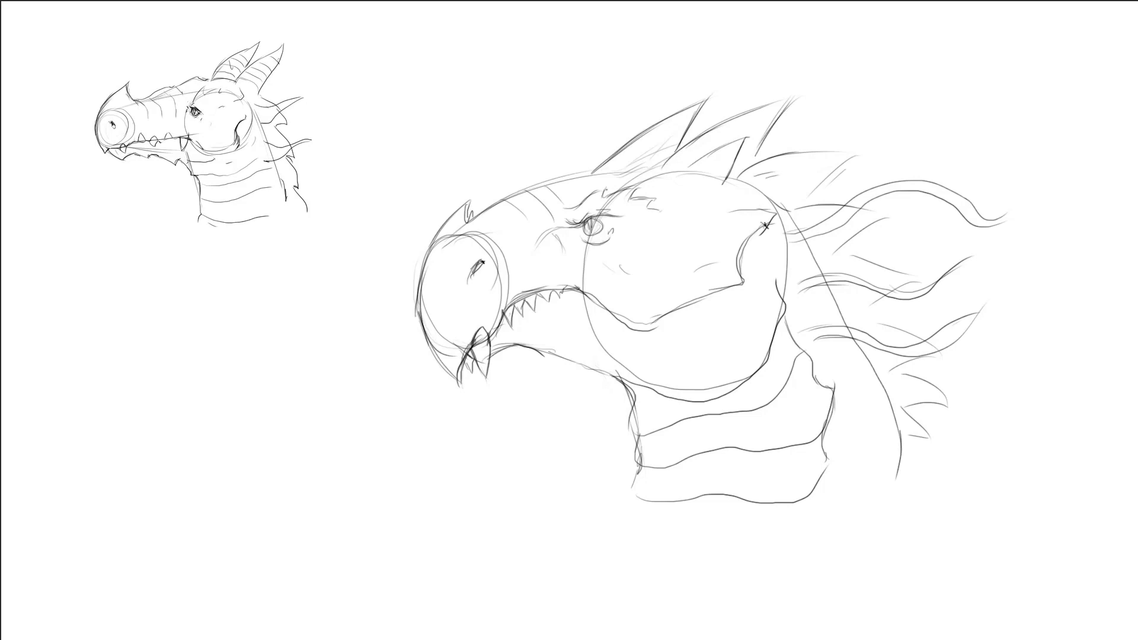
drag(370, 52, 1107, 561)
Step: Free-transform the large head smaller and place it beneath the small sketch on the left
key(ctrl+t)
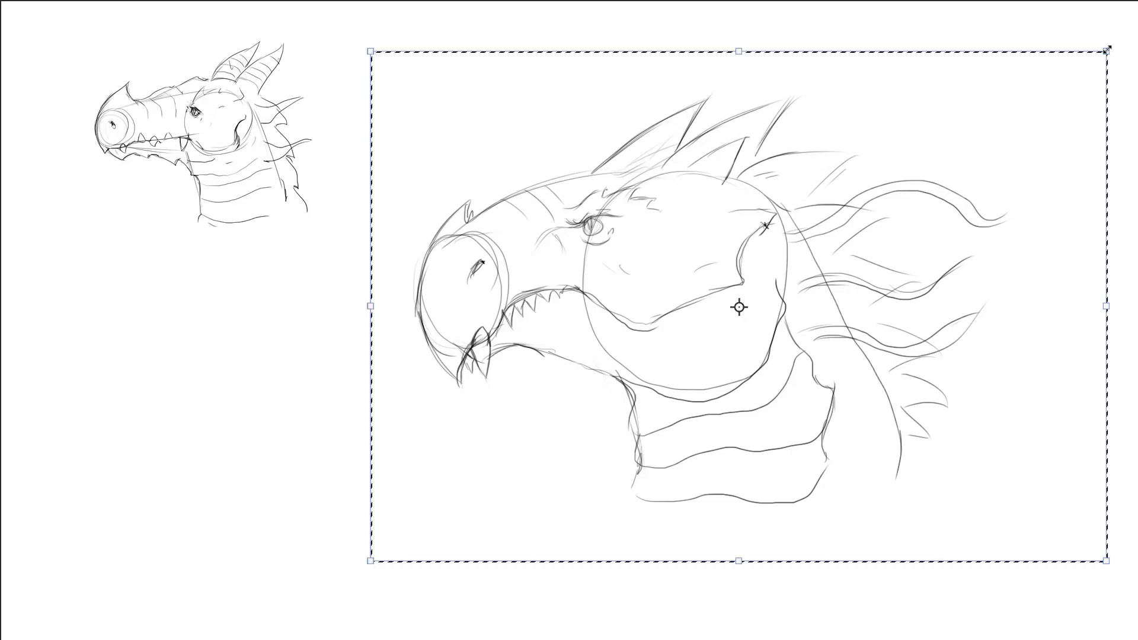
mouse_move(1106, 50)
mouse_down()
mouse_move(386, 251)
mouse_move(402, 240)
mouse_up()
drag(293, 320, 293, 330)
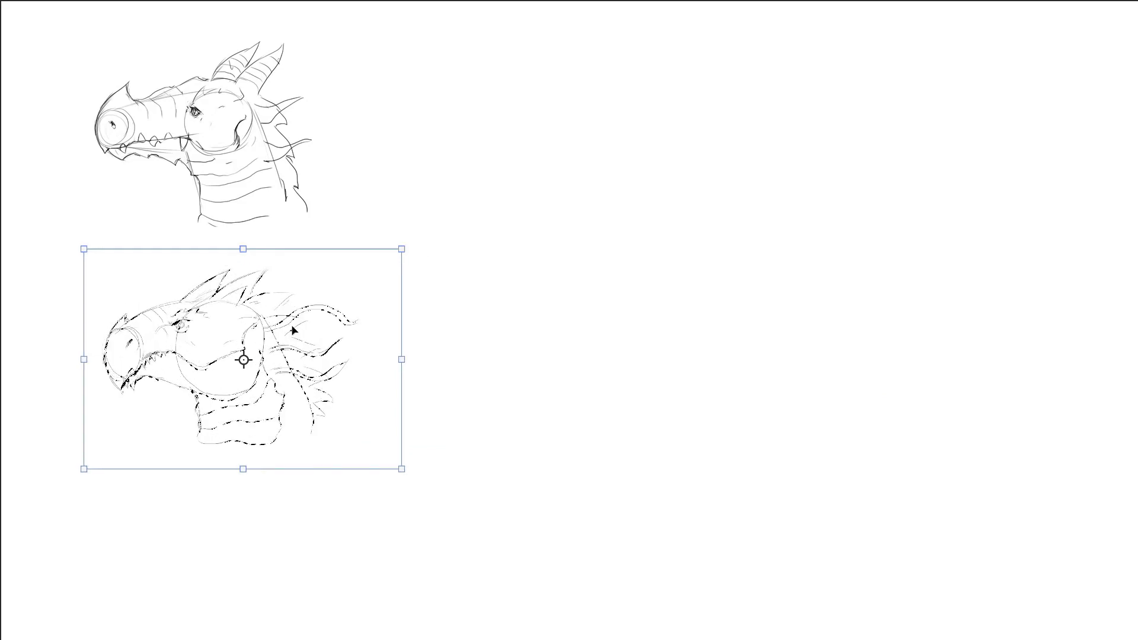
key(Return)
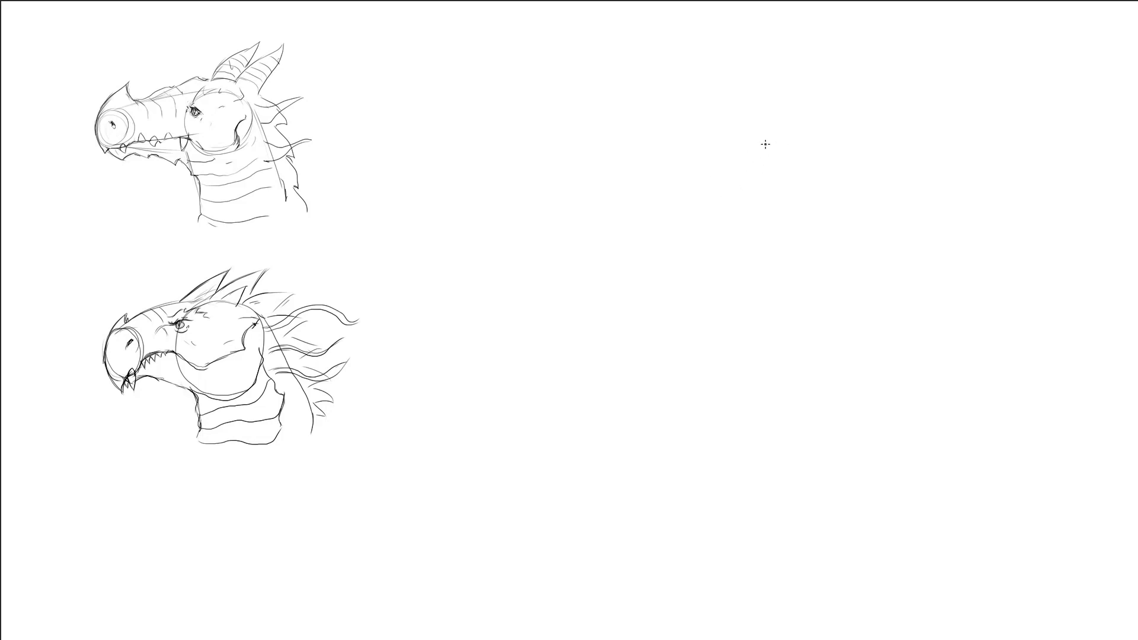
Step: Draw a cranium circle and two small jaw circles, joined by tangent lines
mouse_move(774, 130)
mouse_down()
mouse_move(729, 153)
mouse_move(813, 297)
mouse_move(818, 130)
mouse_move(785, 134)
mouse_up()
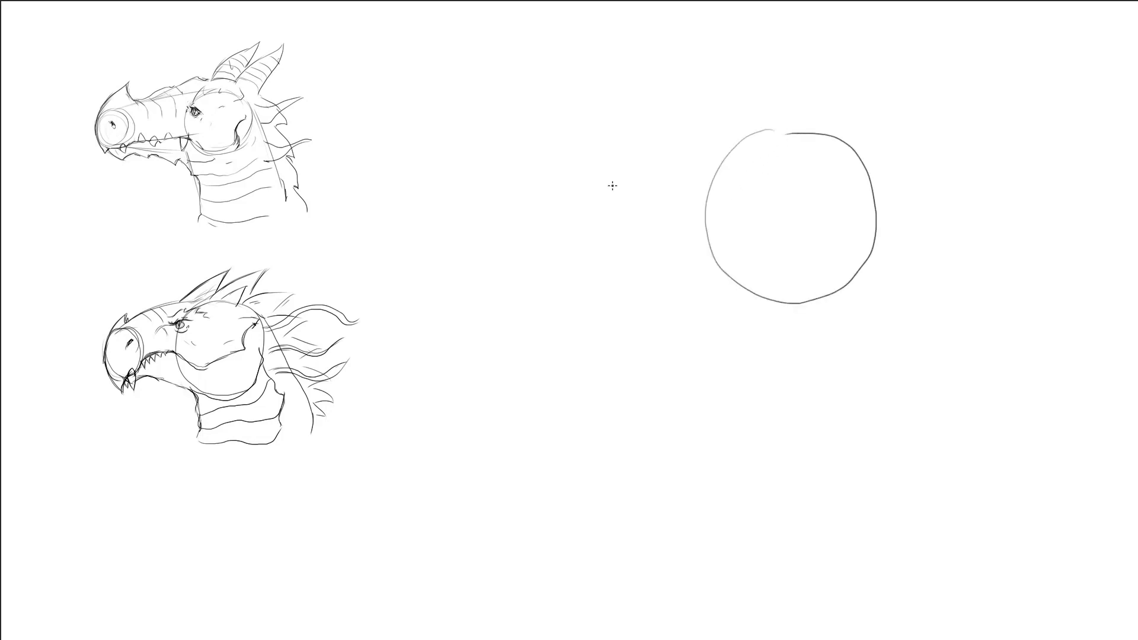
mouse_move(526, 181)
mouse_down()
mouse_move(528, 255)
mouse_move(521, 182)
mouse_move(507, 213)
mouse_up()
mouse_move(552, 323)
mouse_down()
mouse_move(592, 323)
mouse_move(562, 316)
mouse_up()
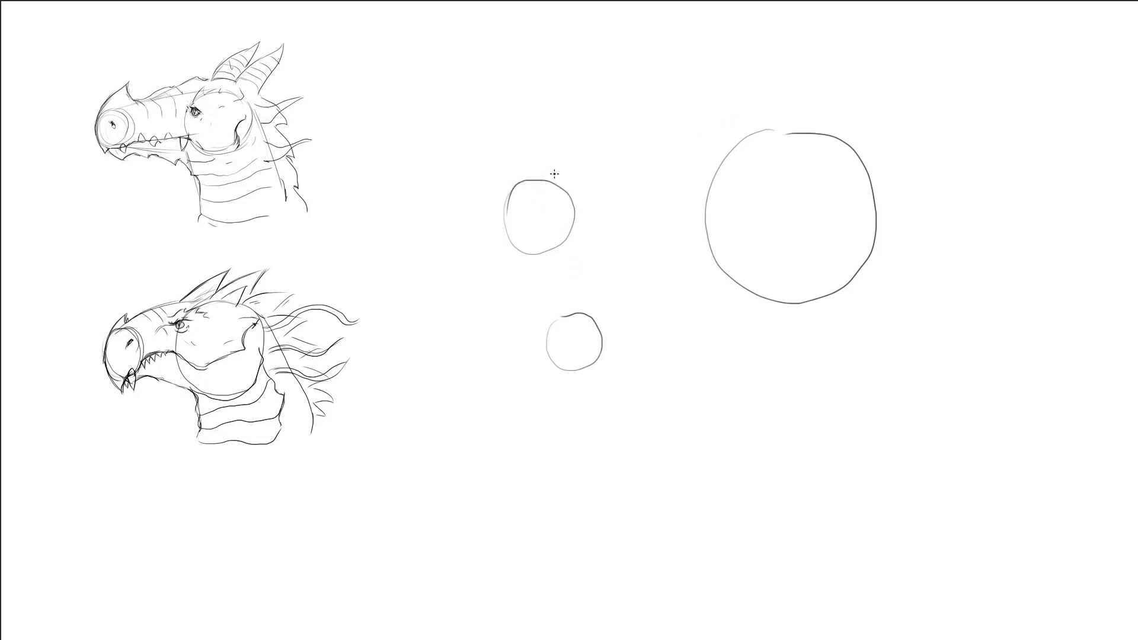
drag(770, 129, 538, 179)
drag(538, 254, 710, 245)
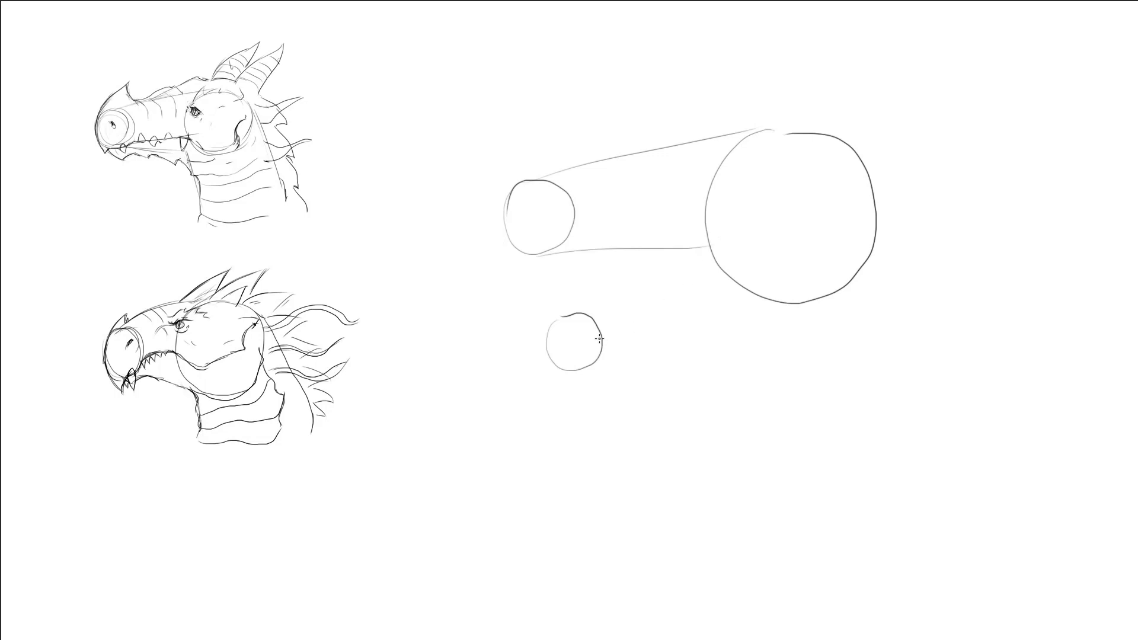
drag(562, 314, 711, 244)
mouse_move(592, 369)
mouse_down()
mouse_move(794, 316)
mouse_move(806, 453)
mouse_up()
Step: Add throat and neck-back lines plus a curve and spike rising from the upper muzzle
drag(857, 147, 975, 389)
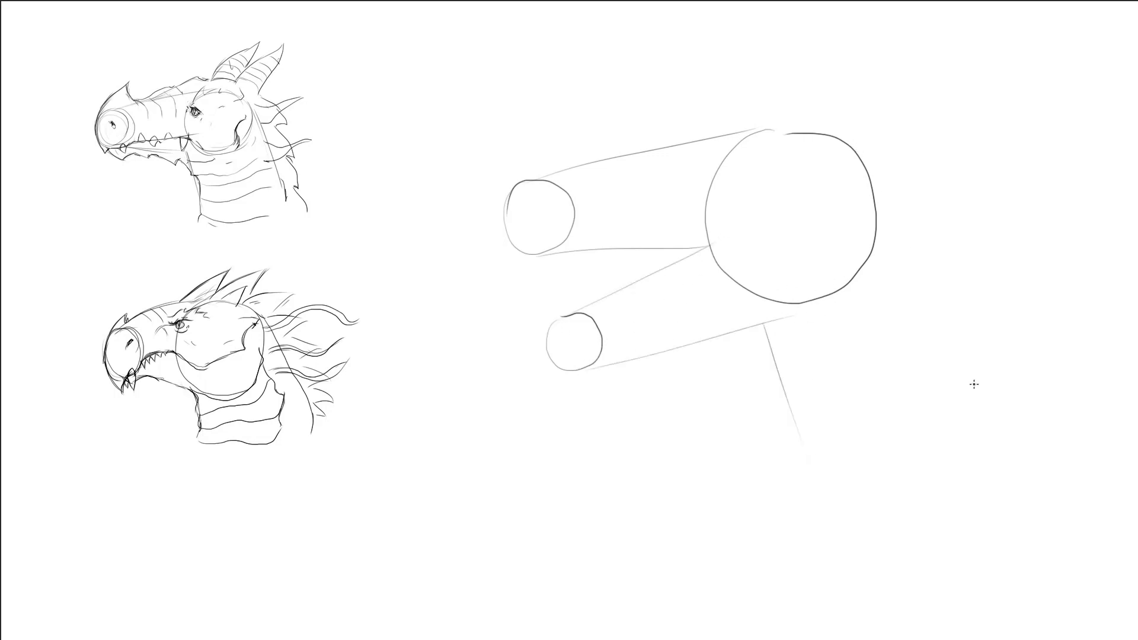
drag(765, 320, 799, 446)
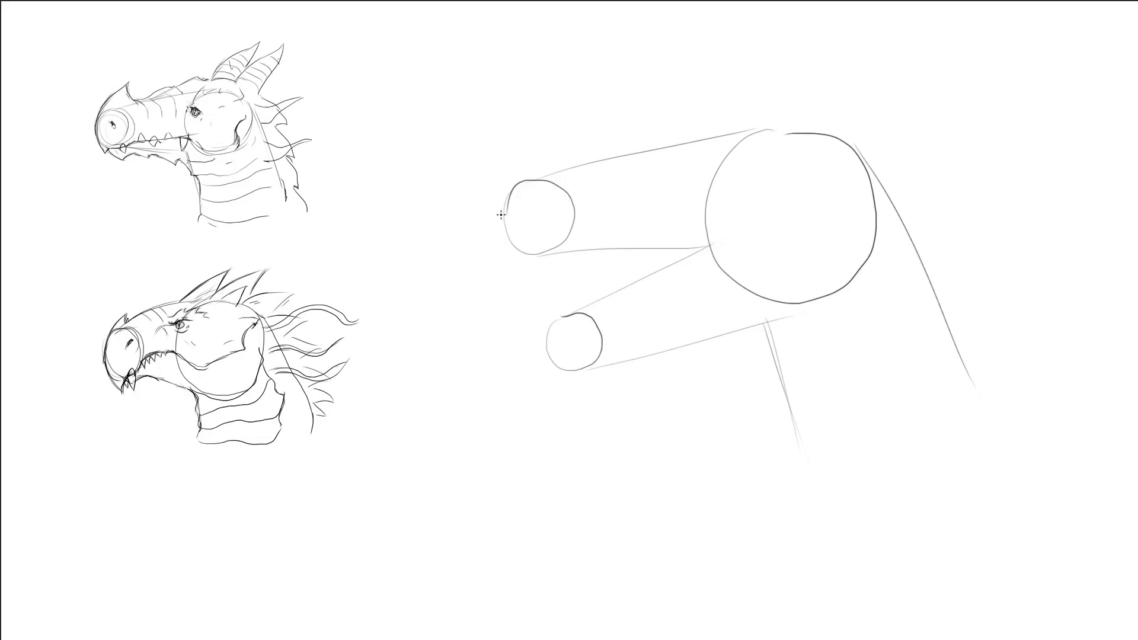
drag(508, 205, 551, 126)
mouse_move(517, 173)
mouse_down()
mouse_move(562, 121)
mouse_move(568, 156)
mouse_move(568, 108)
mouse_move(579, 152)
mouse_move(591, 144)
mouse_up()
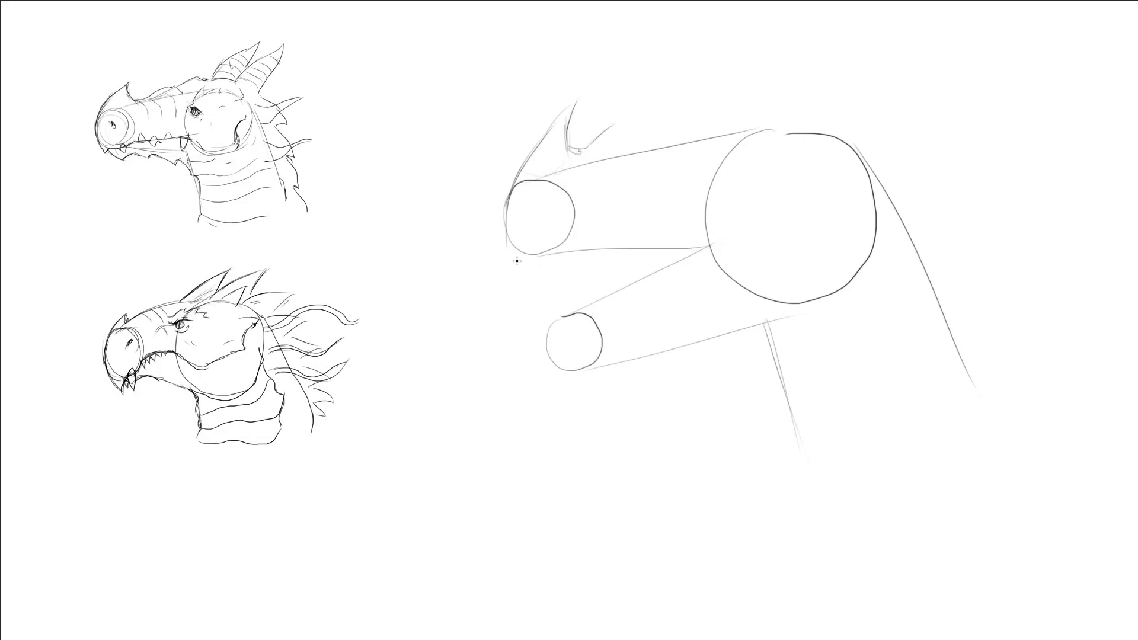
Step: Outline the upper muzzle and cheek, and sweep a double-outlined horn back to the upper right
mouse_move(507, 191)
mouse_down()
mouse_move(530, 282)
mouse_move(675, 227)
mouse_move(742, 255)
mouse_move(807, 221)
mouse_up()
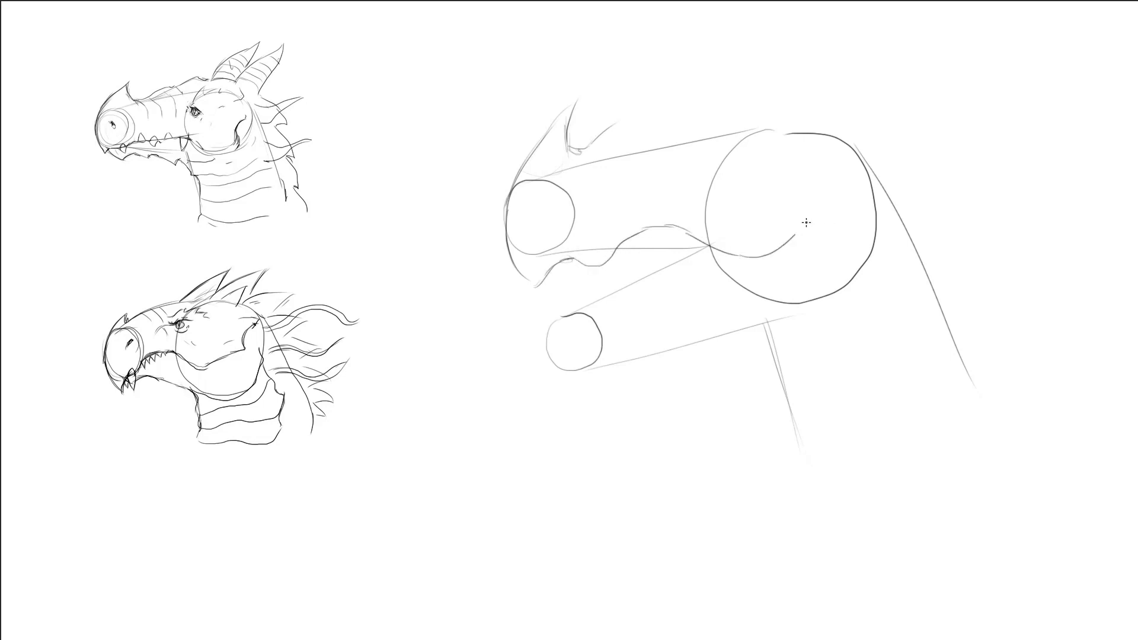
drag(615, 128, 637, 125)
mouse_move(683, 87)
mouse_down()
mouse_move(654, 123)
mouse_move(668, 95)
mouse_move(817, 53)
mouse_up()
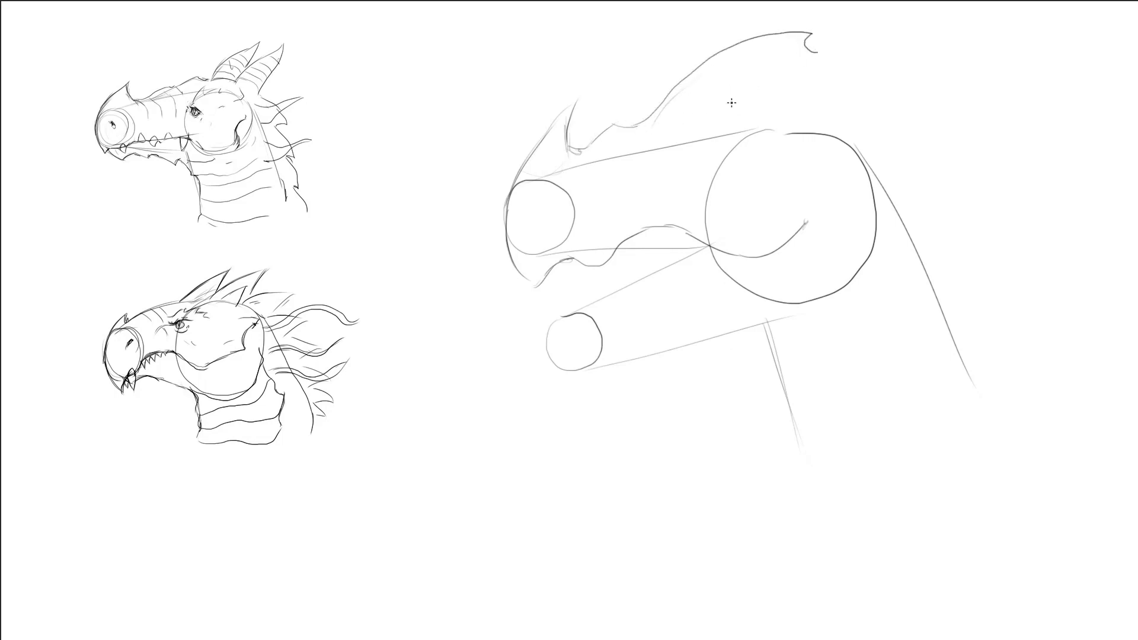
mouse_move(725, 110)
mouse_down()
mouse_move(874, 55)
mouse_move(953, 45)
mouse_move(987, 12)
mouse_move(987, 89)
mouse_move(867, 127)
mouse_up()
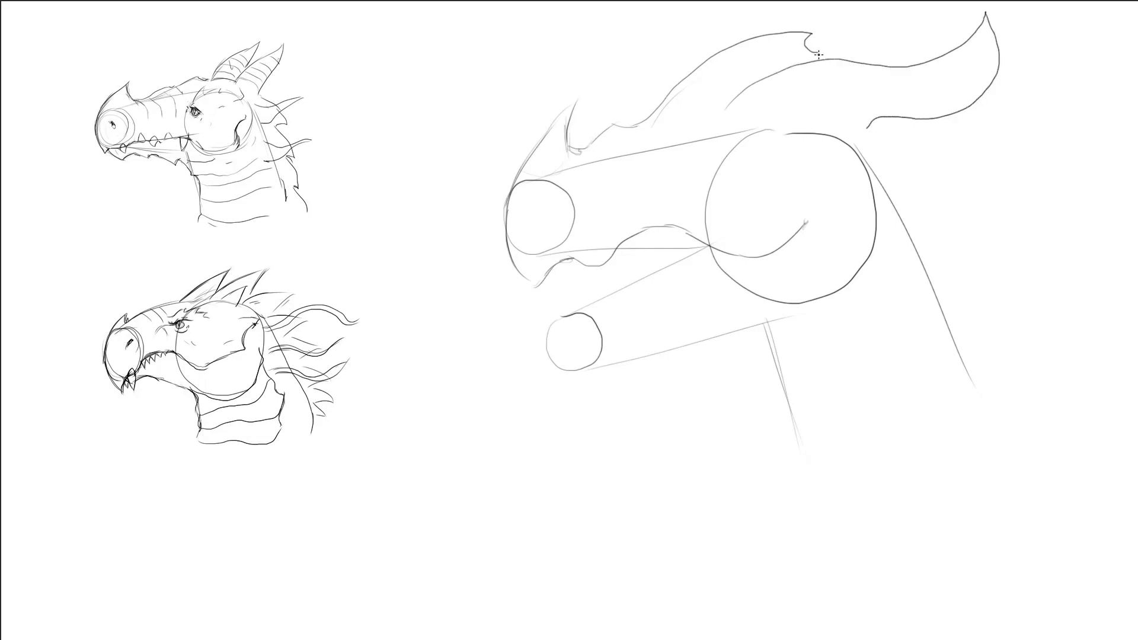
mouse_move(809, 49)
mouse_down()
mouse_move(932, 40)
mouse_move(954, 13)
mouse_move(952, 47)
mouse_up()
Step: Shape the snout tip, spiky neck back, throat, a taller snout spike and lower jaw front
drag(519, 267, 565, 315)
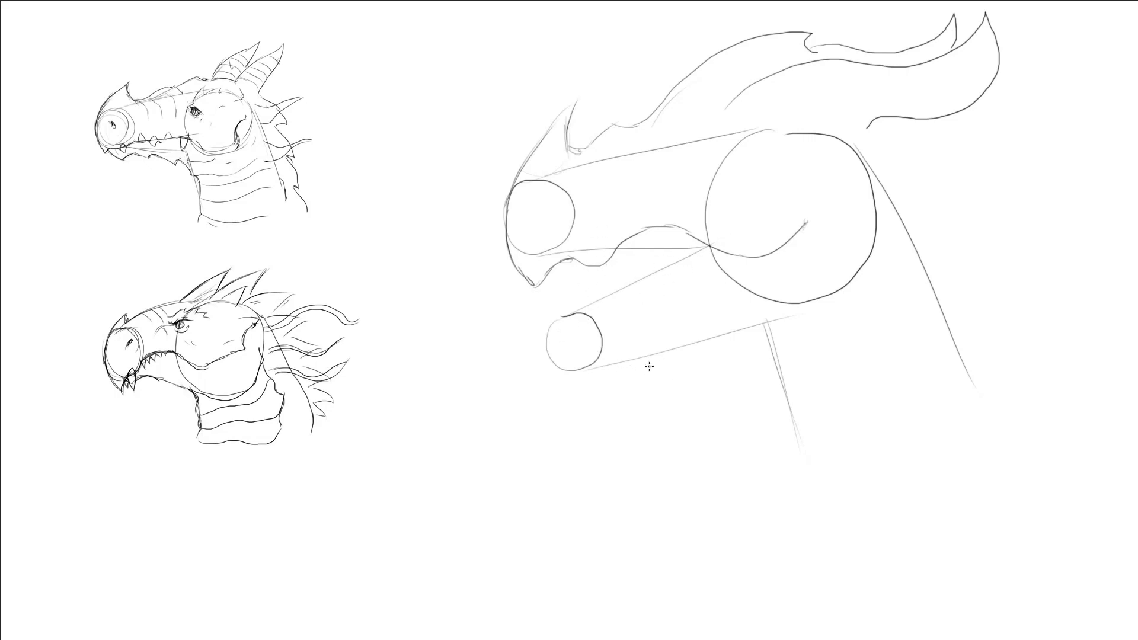
mouse_move(645, 362)
mouse_down()
mouse_move(618, 366)
mouse_move(773, 397)
mouse_move(780, 448)
mouse_up()
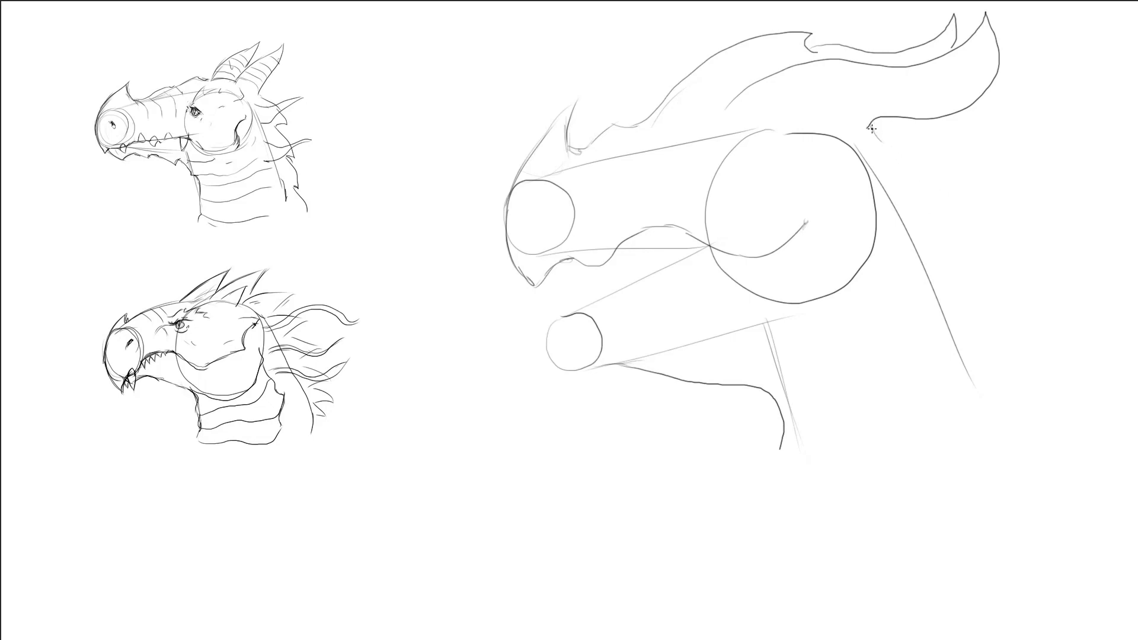
mouse_move(870, 127)
mouse_down()
mouse_move(917, 173)
mouse_move(974, 295)
mouse_move(1041, 374)
mouse_move(1032, 400)
mouse_move(1042, 426)
mouse_up()
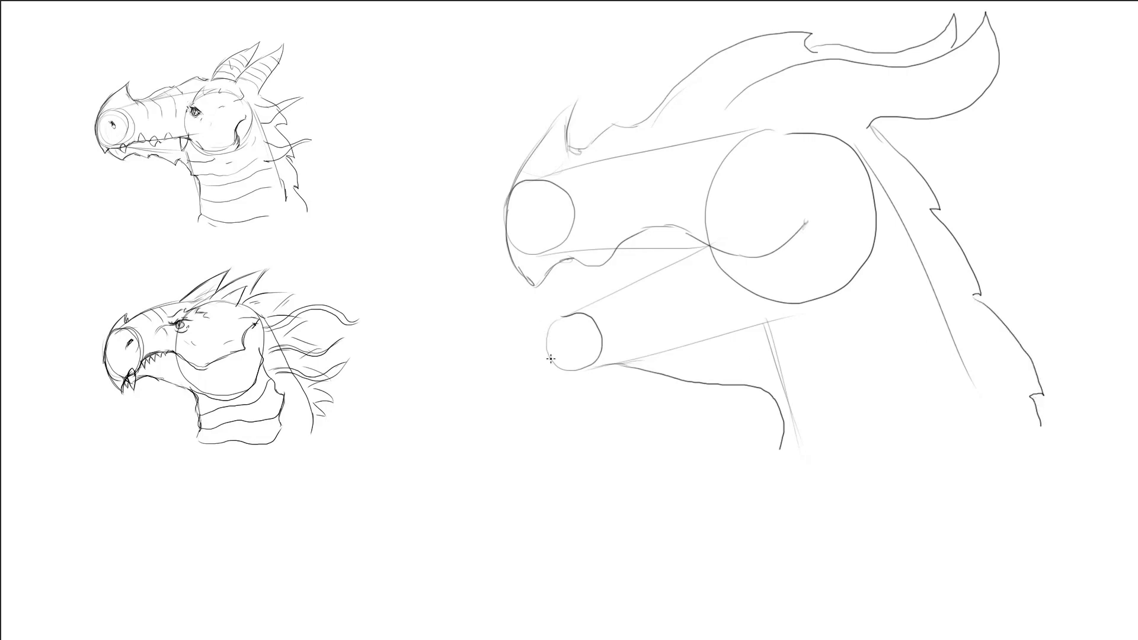
drag(553, 365, 608, 374)
drag(525, 162, 582, 93)
mouse_move(553, 359)
mouse_down()
mouse_move(535, 326)
mouse_move(551, 354)
mouse_move(581, 332)
mouse_move(676, 309)
mouse_up()
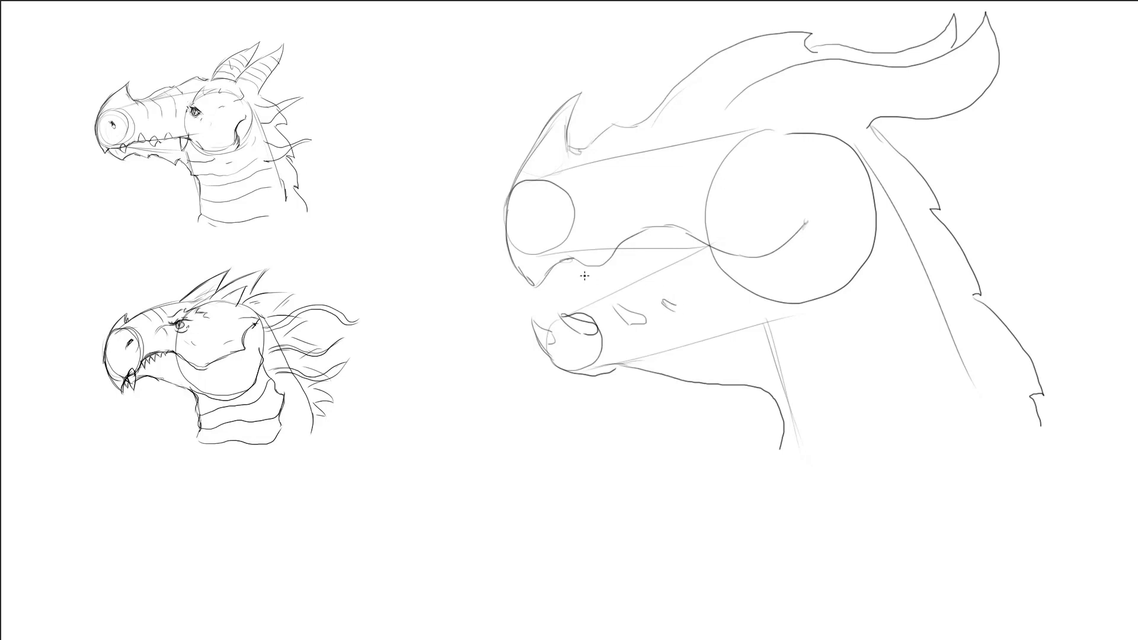
Step: Darken the upper jaw tip, add a tooth, and redraw the eye smaller at the cranium's edge
mouse_move(513, 265)
mouse_down()
mouse_move(536, 283)
mouse_move(584, 279)
mouse_move(627, 237)
mouse_move(659, 243)
mouse_up()
drag(668, 229, 672, 236)
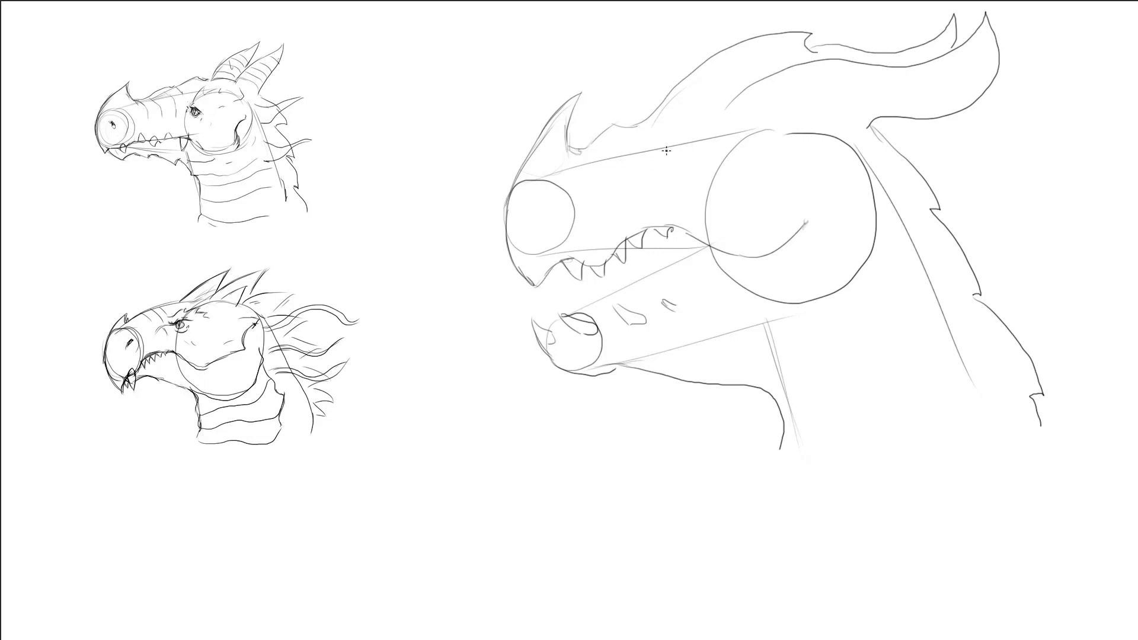
mouse_move(611, 169)
mouse_down()
mouse_move(635, 172)
mouse_move(622, 188)
mouse_up()
key(ctrl+z)
key(ctrl+z)
mouse_move(702, 156)
mouse_down()
mouse_move(725, 172)
mouse_move(701, 188)
mouse_move(718, 183)
mouse_move(711, 170)
mouse_up()
key(ctrl+z)
Step: Add the brow, nostril, crest mane strokes and the curled horn's inner spiral
mouse_move(660, 155)
mouse_down()
mouse_move(686, 172)
mouse_move(667, 158)
mouse_move(691, 157)
mouse_move(677, 175)
mouse_up()
mouse_move(532, 222)
mouse_down()
mouse_move(571, 187)
mouse_move(534, 219)
mouse_up()
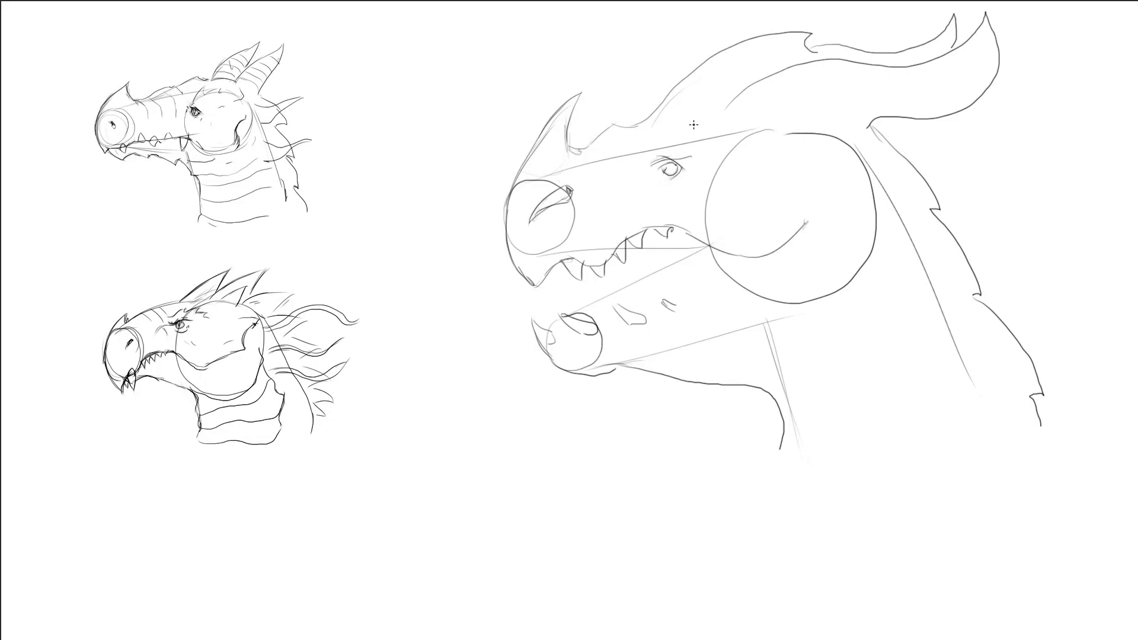
mouse_move(693, 112)
mouse_down()
mouse_move(728, 76)
mouse_move(723, 107)
mouse_up()
drag(648, 117, 679, 73)
drag(566, 149, 591, 141)
mouse_move(534, 177)
mouse_down()
mouse_move(563, 171)
mouse_move(576, 153)
mouse_up()
drag(792, 68, 822, 90)
drag(764, 83, 844, 132)
drag(806, 225, 810, 169)
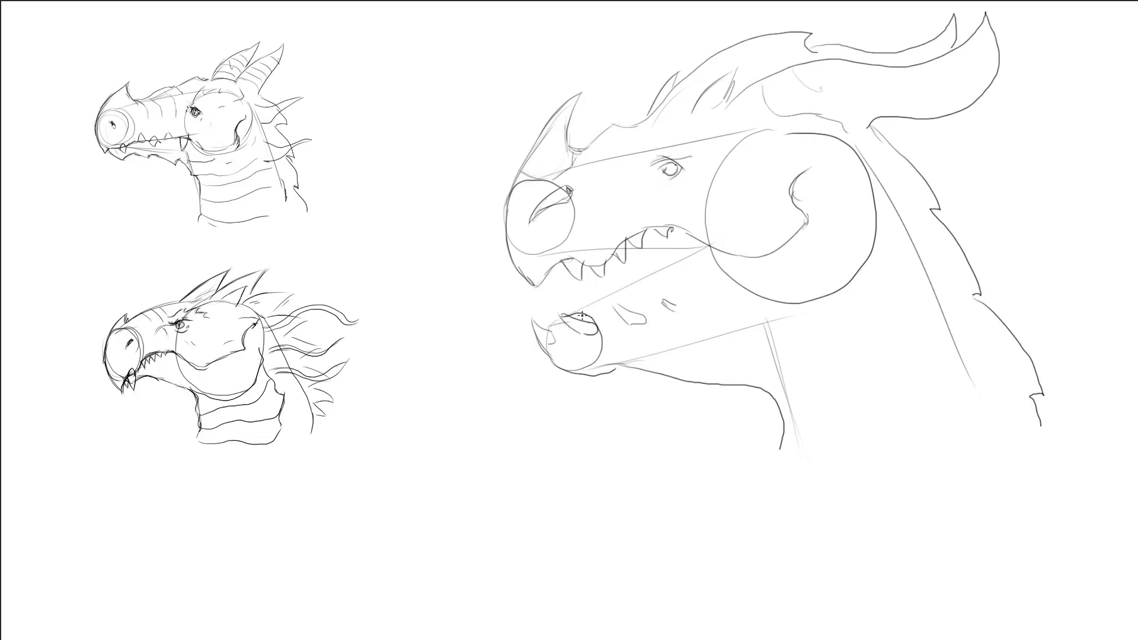
Step: Draw teeth and the lower jaw line, and darken the horn spiral
mouse_move(643, 307)
mouse_down()
mouse_move(616, 312)
mouse_move(742, 252)
mouse_move(691, 282)
mouse_up()
mouse_move(647, 243)
mouse_down()
mouse_move(629, 280)
mouse_move(553, 306)
mouse_move(601, 297)
mouse_move(618, 308)
mouse_up()
drag(616, 368, 671, 359)
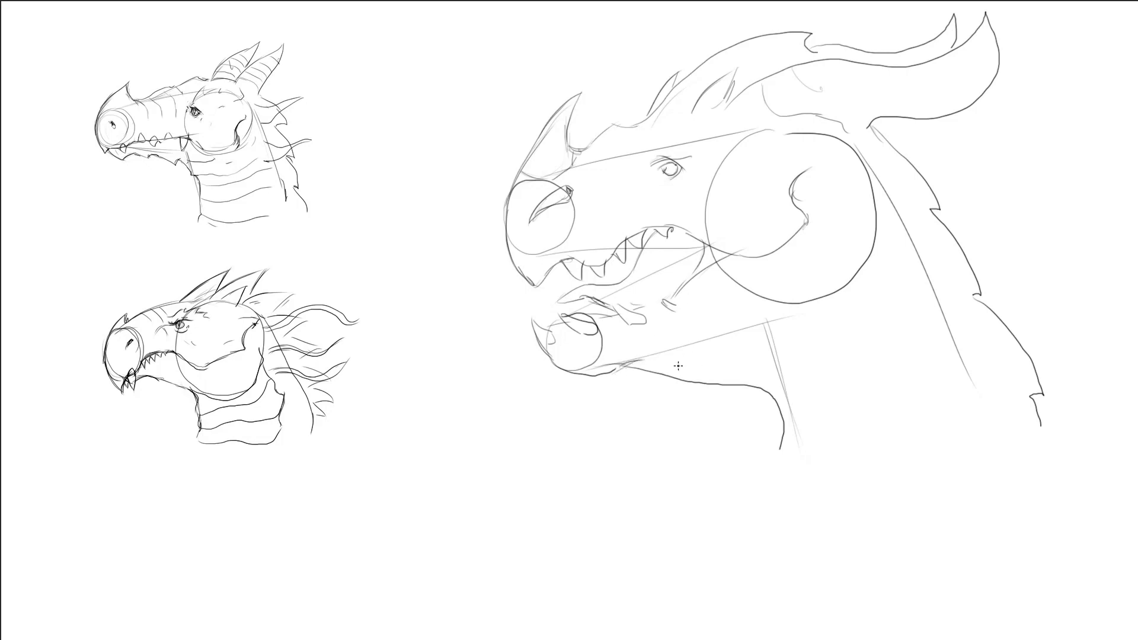
mouse_move(789, 327)
mouse_down()
mouse_move(866, 292)
mouse_move(827, 317)
mouse_up()
drag(664, 306, 681, 310)
drag(564, 262, 588, 264)
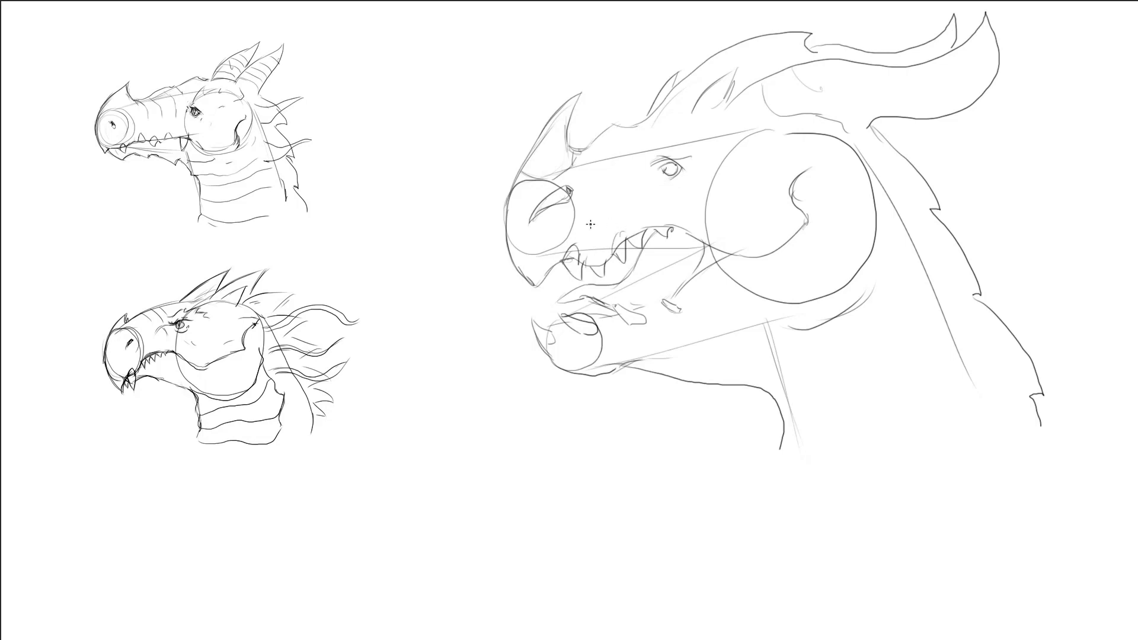
drag(807, 214, 798, 225)
Step: Hatch curved scale bands across the neck and throat
mouse_move(836, 321)
mouse_down()
mouse_move(842, 394)
mouse_move(805, 469)
mouse_up()
mouse_move(698, 383)
mouse_down()
mouse_move(728, 339)
mouse_move(766, 324)
mouse_up()
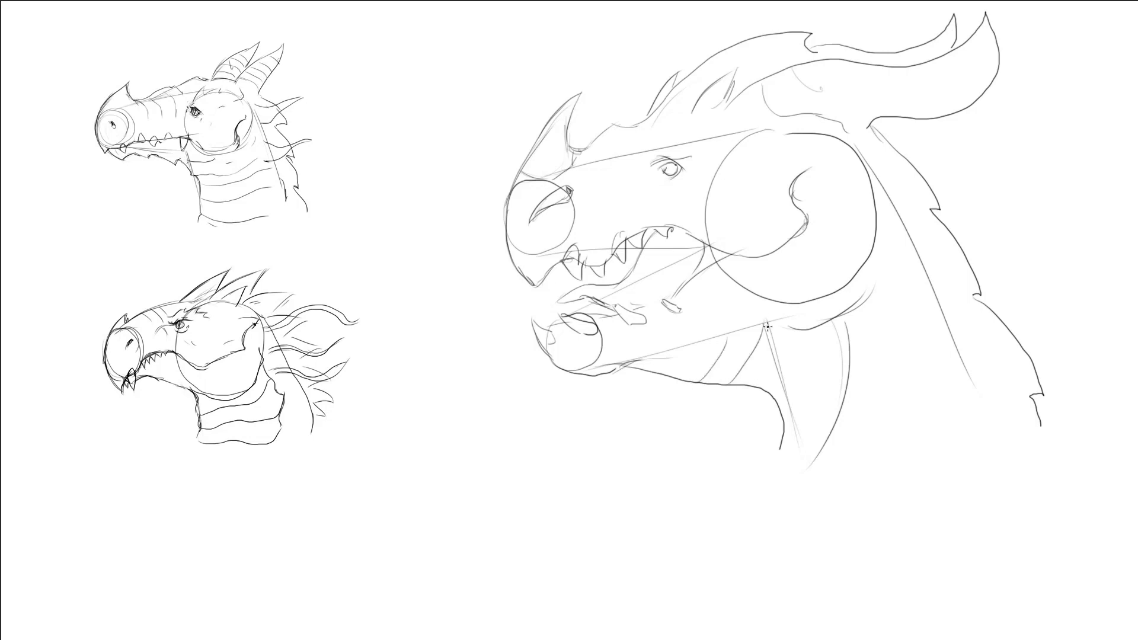
mouse_move(754, 386)
mouse_down()
mouse_move(811, 329)
mouse_move(836, 358)
mouse_up()
drag(782, 413, 838, 382)
mouse_move(791, 433)
mouse_down()
mouse_move(832, 422)
mouse_move(817, 458)
mouse_move(825, 439)
mouse_up()
mouse_move(668, 377)
mouse_down()
mouse_move(685, 346)
mouse_move(787, 325)
mouse_up()
Step: Outline the spiky neck back and add ridge bands across the horn
drag(939, 296, 1032, 402)
drag(958, 370, 907, 459)
drag(902, 205, 935, 210)
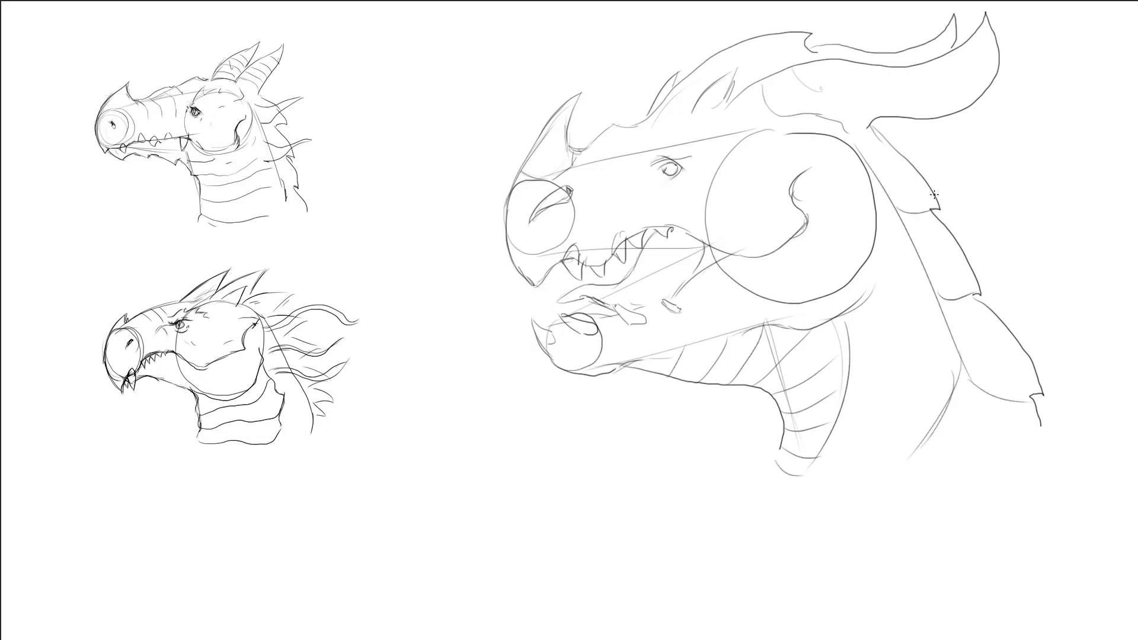
drag(875, 126, 849, 127)
drag(895, 66, 915, 114)
mouse_move(934, 61)
mouse_down()
mouse_move(950, 113)
mouse_move(972, 94)
mouse_up()
drag(812, 47, 814, 61)
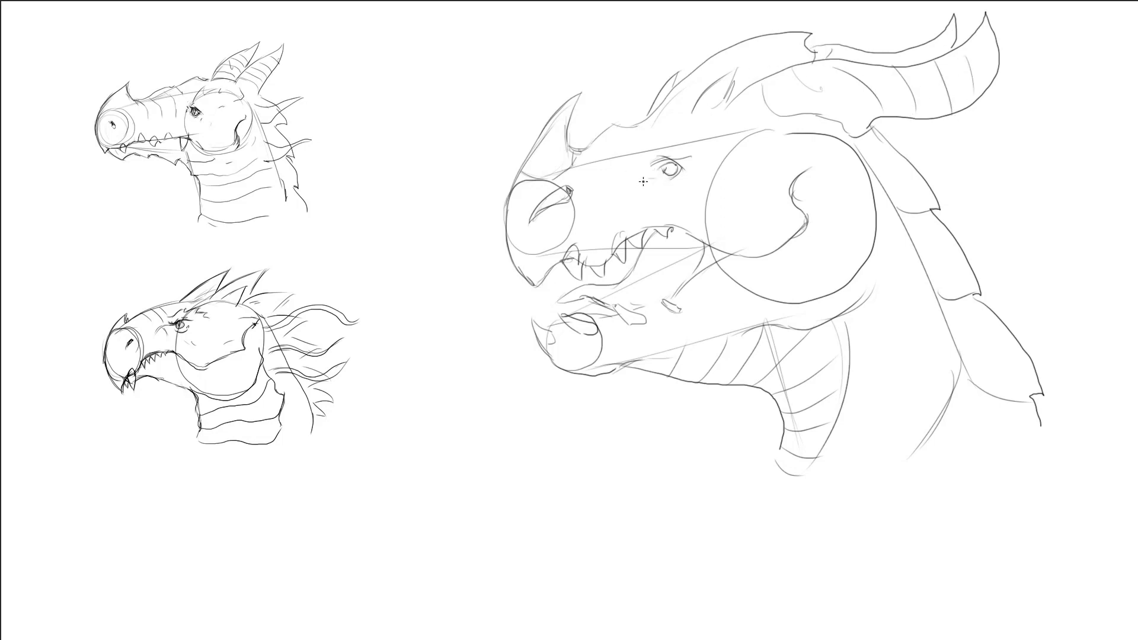
Step: Add small texture strokes on the snout, brow, horn spiral, mouth and neck spikes
drag(586, 189, 600, 171)
mouse_move(629, 179)
mouse_down()
mouse_move(641, 186)
mouse_move(631, 152)
mouse_move(652, 167)
mouse_up()
drag(662, 305, 659, 314)
drag(810, 225, 798, 238)
drag(1043, 421, 1031, 437)
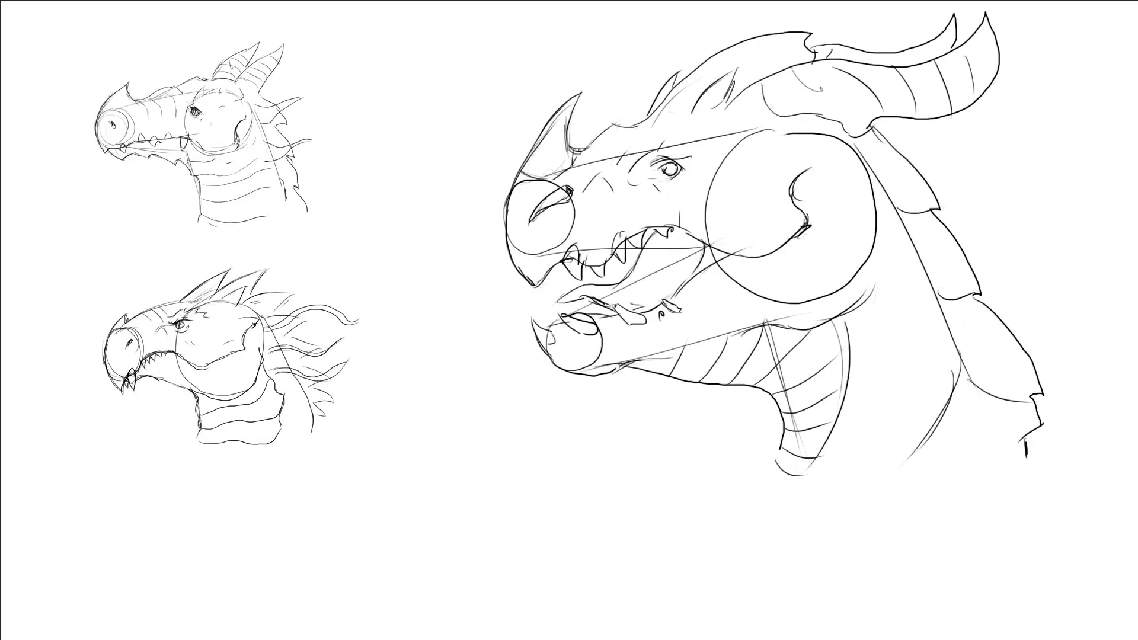
Step: Scale up the two small left sketches and nudge the large head slightly lower
mouse_move(54, 27)
mouse_down()
mouse_move(110, 279)
mouse_move(367, 482)
mouse_up()
key(ctrl+t)
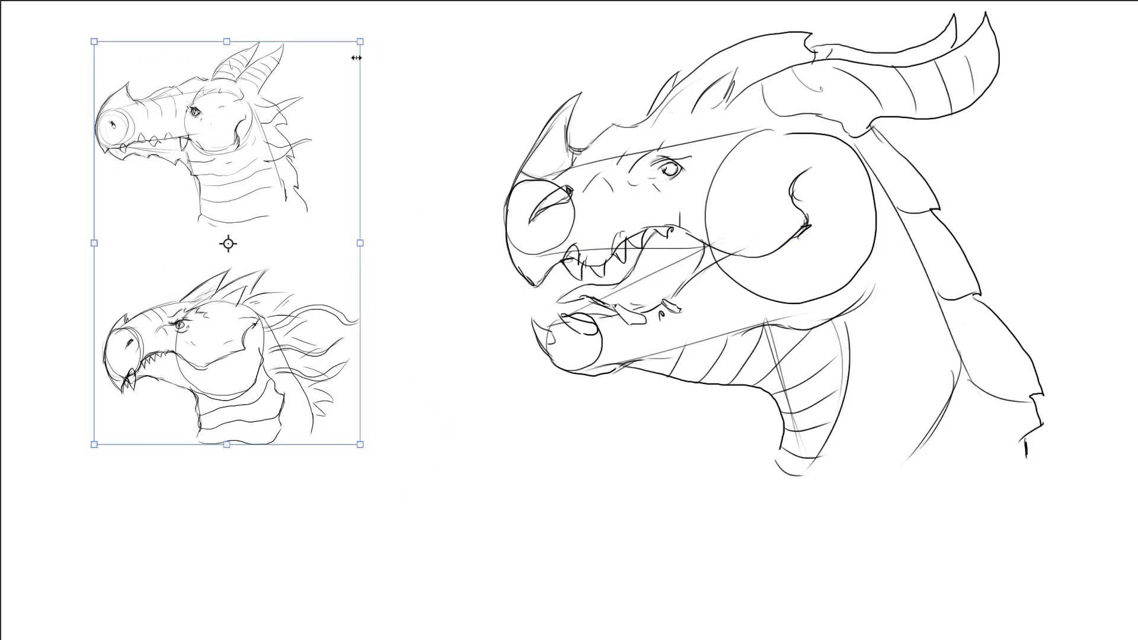
drag(356, 57, 388, 19)
drag(321, 143, 331, 220)
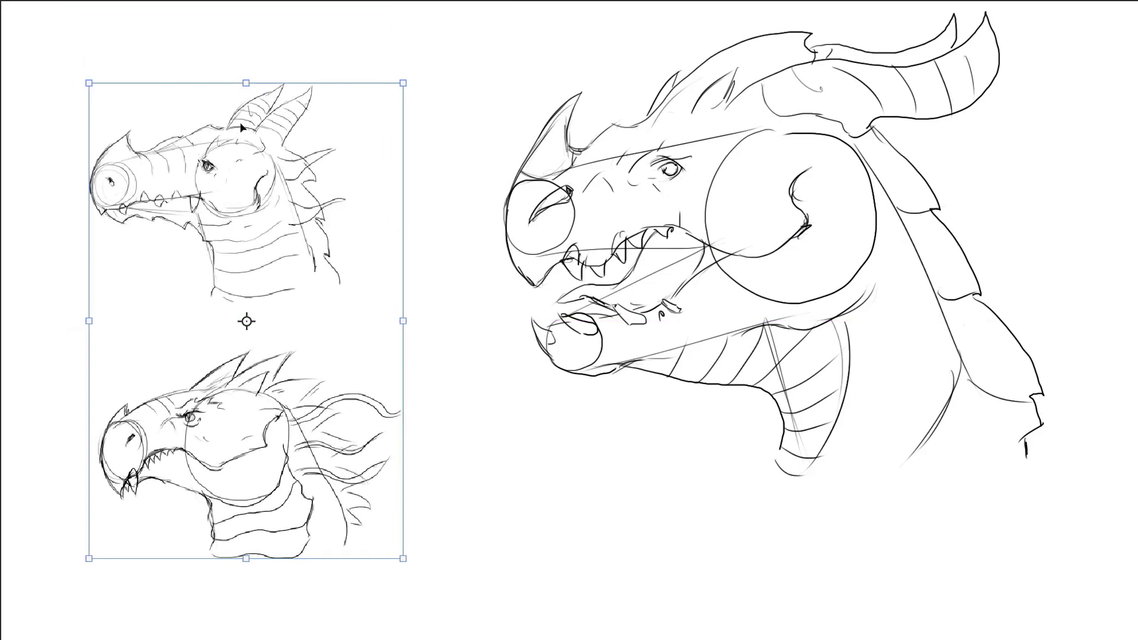
key(Return)
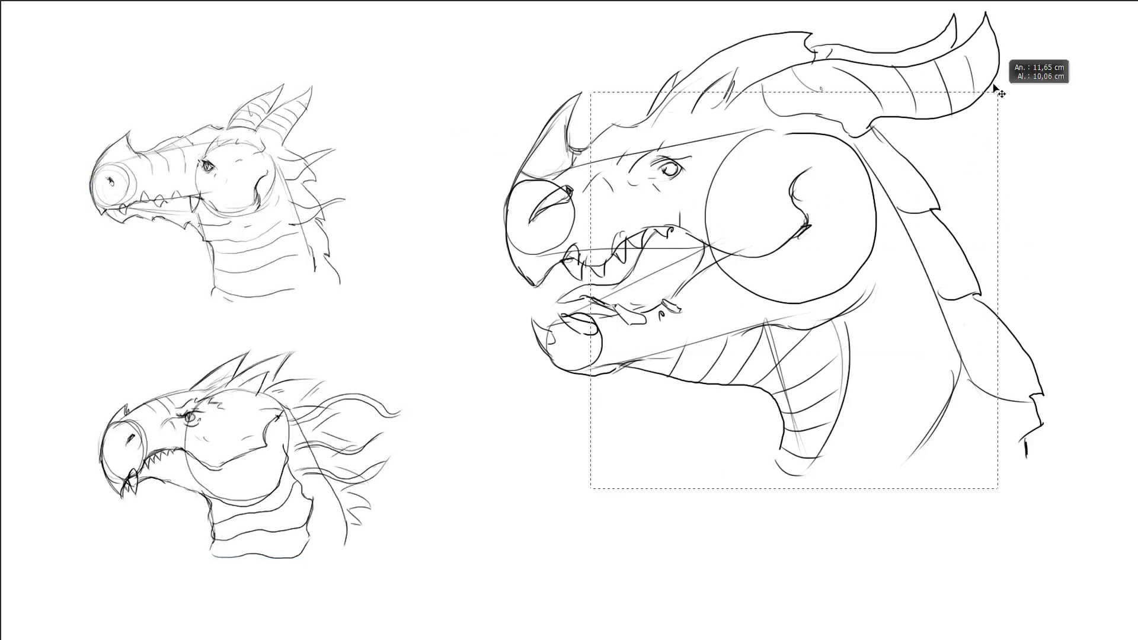
mouse_move(809, 226)
mouse_down()
mouse_move(795, 303)
mouse_move(778, 319)
mouse_up()
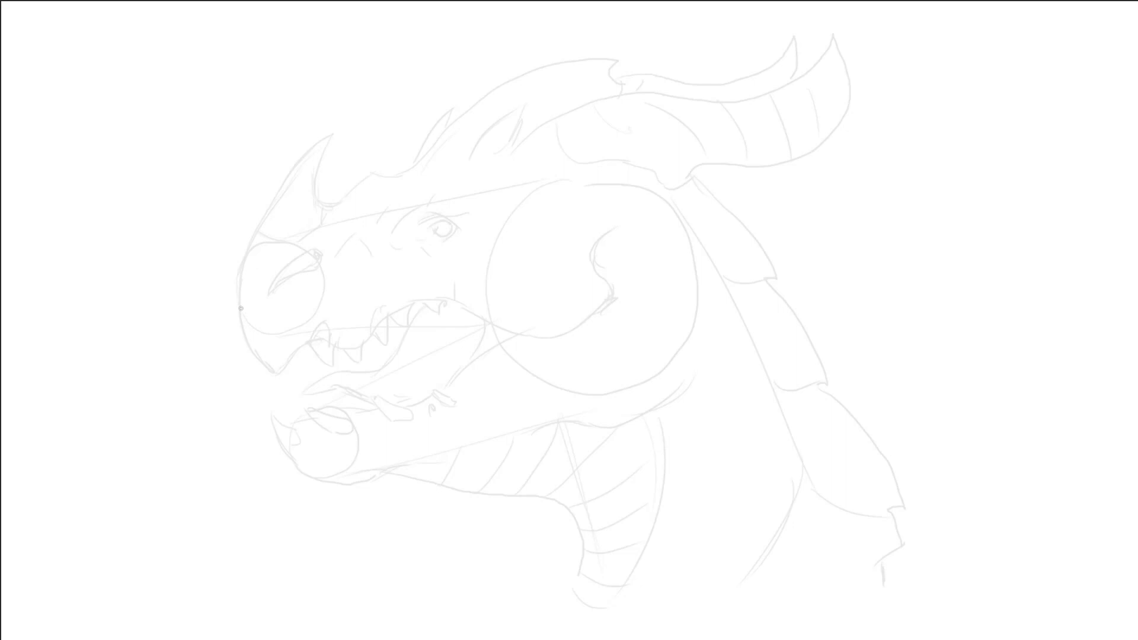
Step: Ink the nose horn front edge, the snout underside, the nostril curves and the head ridge back to the crest
mouse_move(274, 372)
mouse_down()
mouse_move(245, 343)
mouse_move(237, 299)
mouse_move(251, 236)
mouse_move(330, 128)
mouse_move(318, 195)
mouse_move(334, 205)
mouse_up()
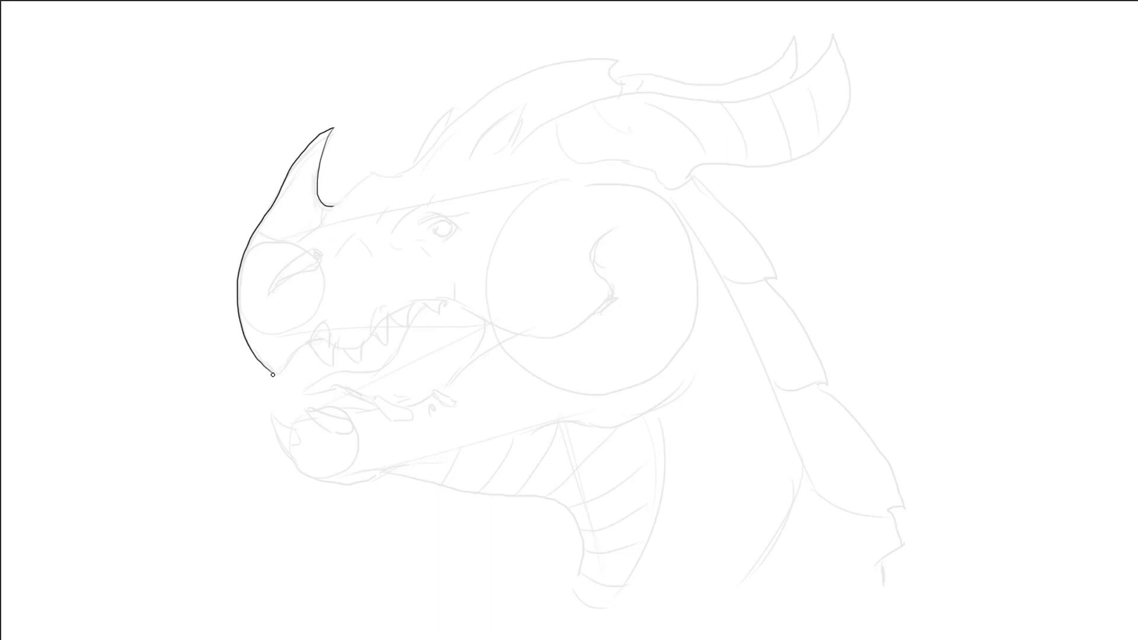
mouse_move(273, 375)
mouse_down()
mouse_move(327, 319)
mouse_move(328, 367)
mouse_up()
drag(271, 294, 317, 241)
drag(273, 290, 316, 251)
mouse_move(335, 205)
mouse_down()
mouse_move(381, 168)
mouse_move(617, 56)
mouse_move(608, 66)
mouse_move(623, 89)
mouse_up()
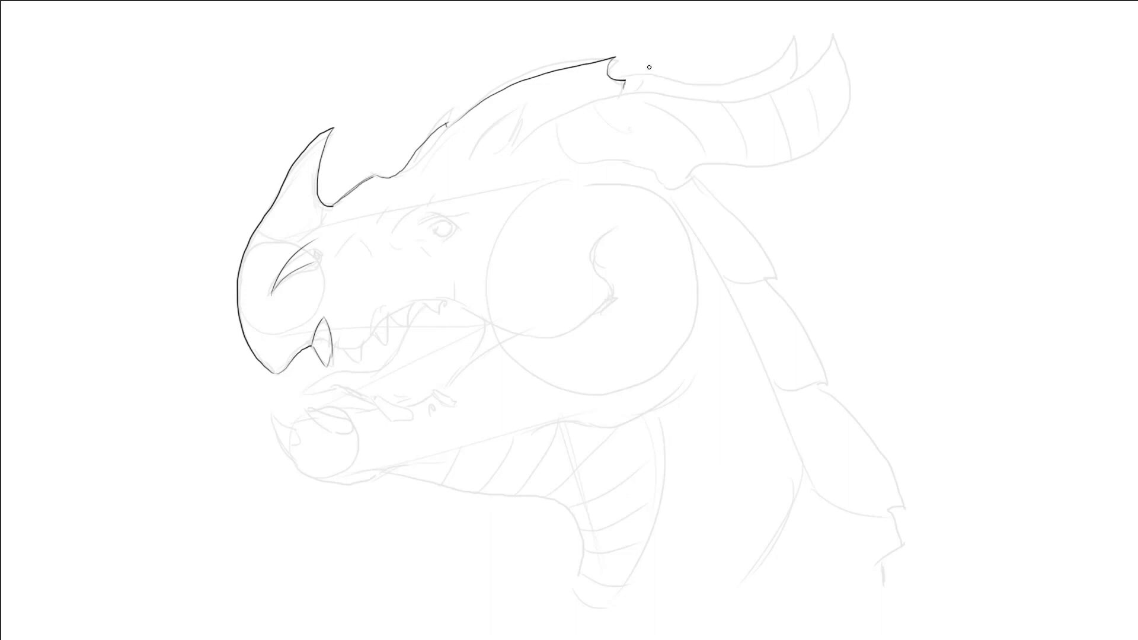
Step: Ink the first upper fang, the adjoining jaw line, the nostril's inner corner and the brow above the eye
mouse_move(333, 350)
mouse_down()
mouse_move(360, 358)
mouse_move(373, 335)
mouse_up()
mouse_move(371, 337)
mouse_down()
mouse_move(380, 306)
mouse_move(382, 347)
mouse_move(407, 296)
mouse_move(401, 326)
mouse_up()
drag(317, 241, 315, 259)
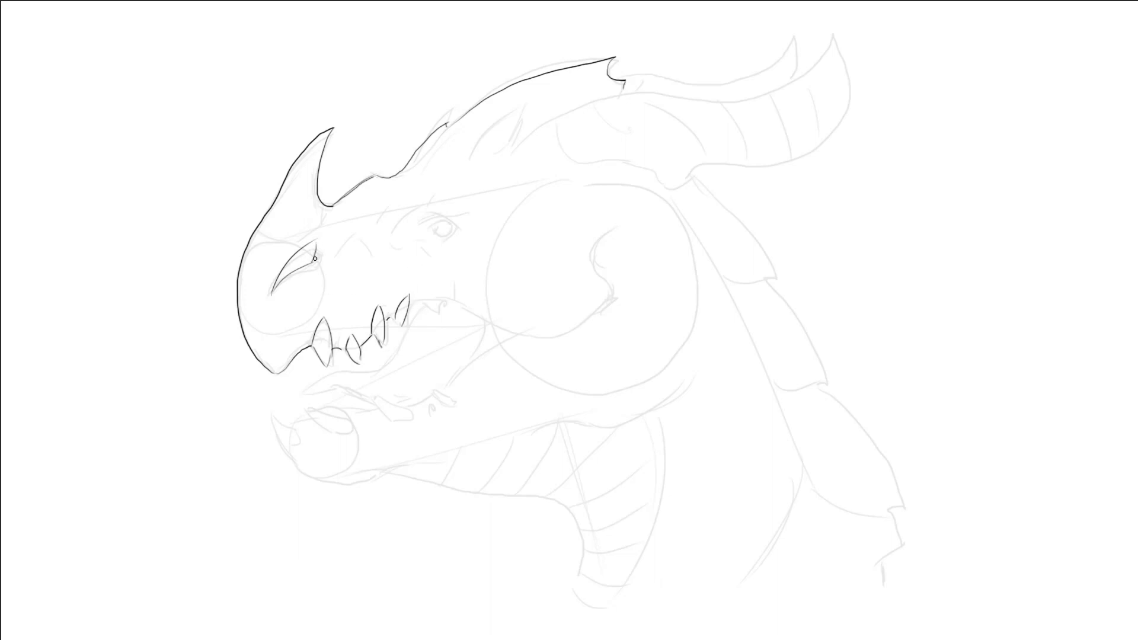
mouse_move(420, 224)
mouse_down()
mouse_move(478, 207)
mouse_move(447, 223)
mouse_move(427, 203)
mouse_move(439, 190)
mouse_move(504, 183)
mouse_move(475, 207)
mouse_up()
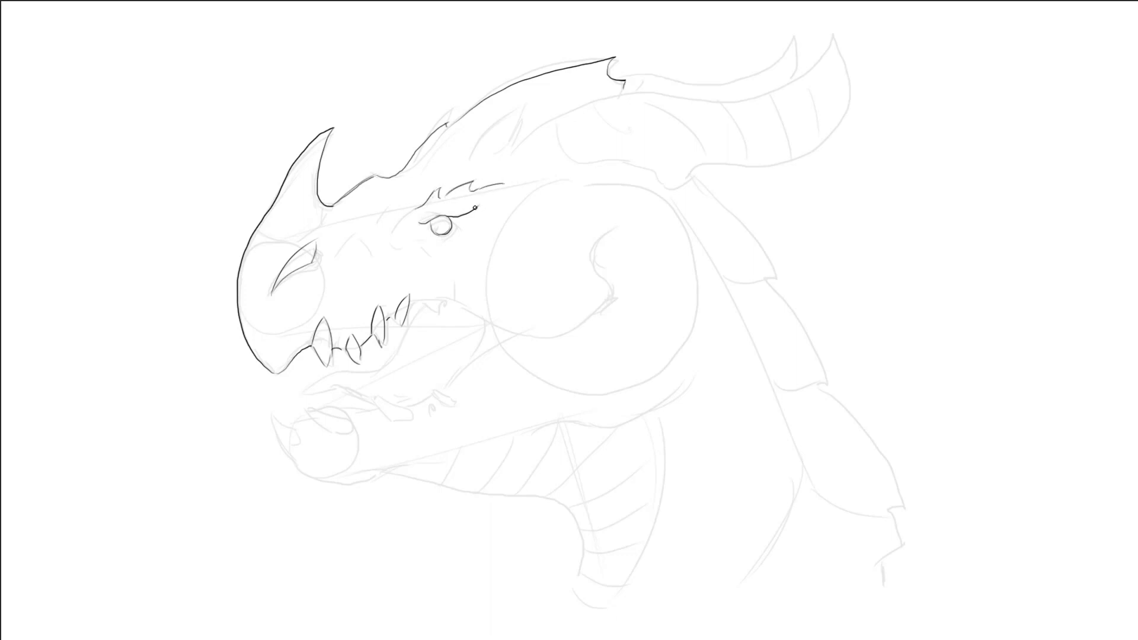
Step: Ink the eye wrinkle, the lower eyelid, an upper tooth edge and the chin fangs and teeth
drag(415, 229, 429, 223)
mouse_move(428, 236)
mouse_down()
mouse_move(465, 227)
mouse_move(452, 245)
mouse_move(454, 218)
mouse_up()
drag(403, 316, 401, 326)
mouse_move(282, 446)
mouse_down()
mouse_move(275, 410)
mouse_move(292, 427)
mouse_move(302, 419)
mouse_move(306, 475)
mouse_move(348, 489)
mouse_move(383, 475)
mouse_up()
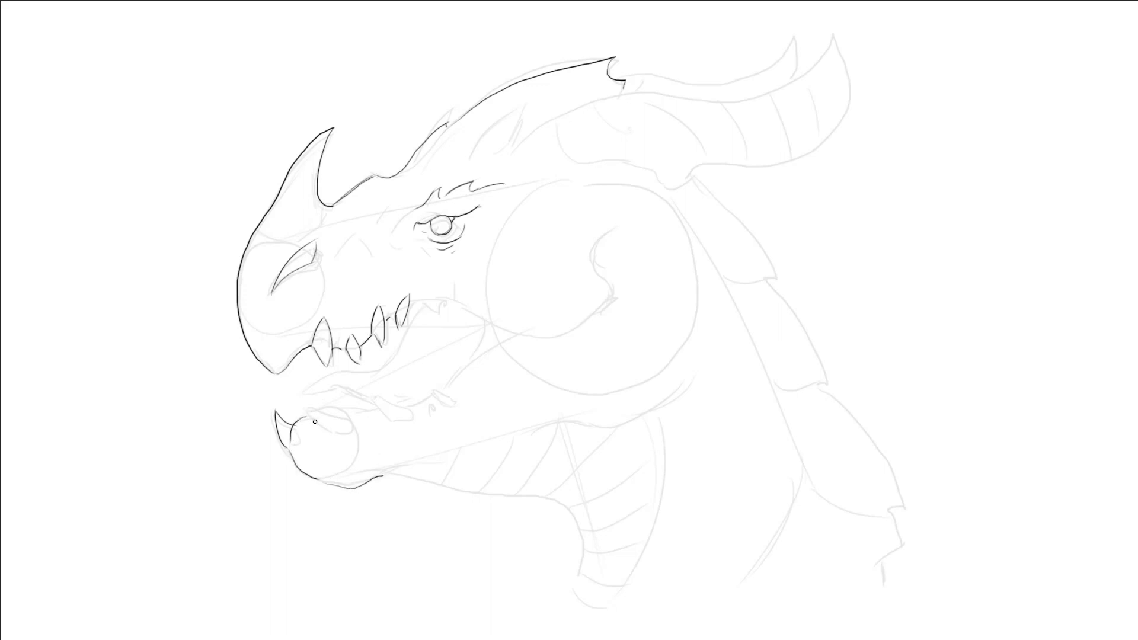
mouse_move(317, 422)
mouse_down()
mouse_move(310, 411)
mouse_move(350, 426)
mouse_move(317, 425)
mouse_up()
mouse_move(372, 396)
mouse_down()
mouse_move(389, 415)
mouse_move(380, 402)
mouse_up()
Step: Ink the upper lip, the lower jaw edges toward the chin and cheek, the nostril top and another tooth
mouse_move(308, 392)
mouse_down()
mouse_move(390, 358)
mouse_move(434, 290)
mouse_move(439, 307)
mouse_move(452, 299)
mouse_up()
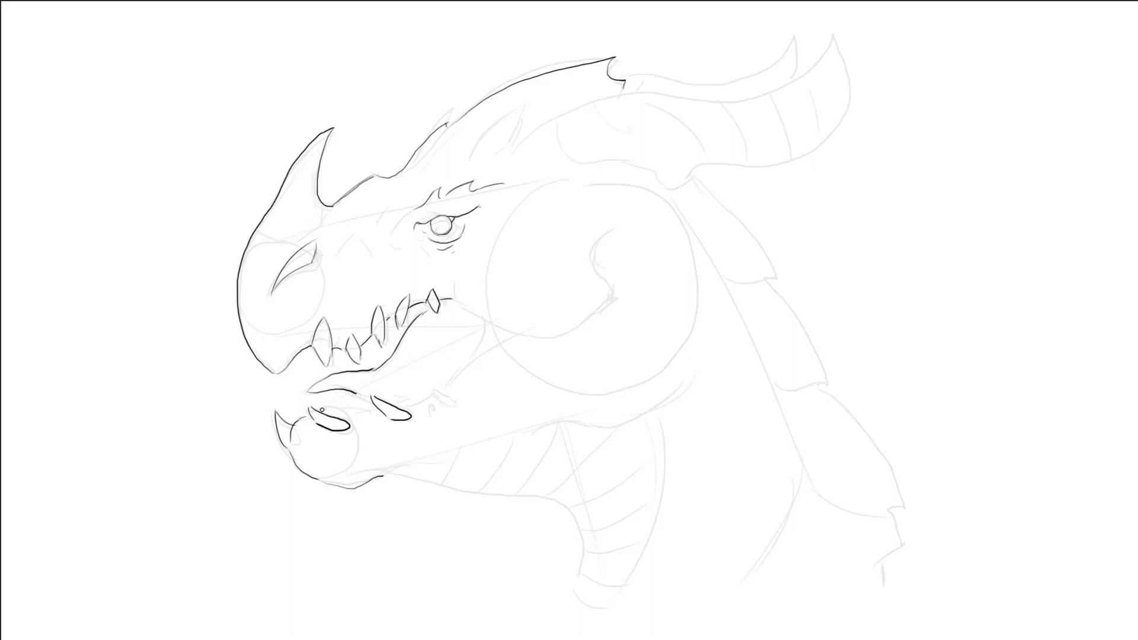
mouse_move(318, 405)
mouse_down()
mouse_move(365, 411)
mouse_move(300, 415)
mouse_move(343, 405)
mouse_up()
drag(421, 458, 384, 474)
mouse_move(449, 298)
mouse_down()
mouse_move(511, 335)
mouse_move(573, 331)
mouse_move(610, 305)
mouse_move(603, 240)
mouse_up()
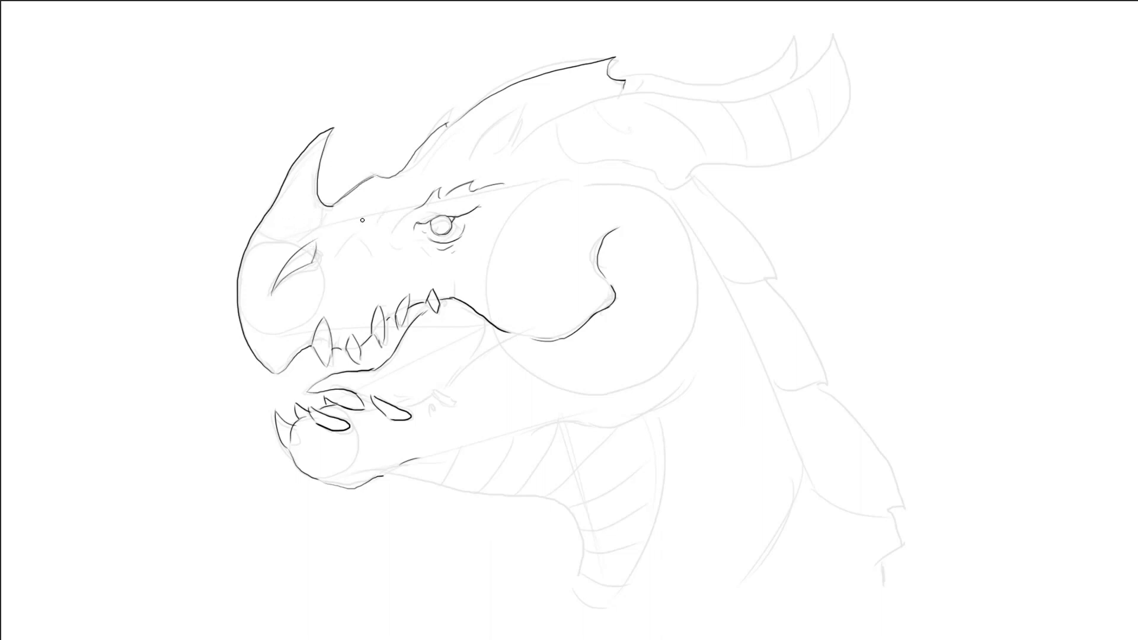
drag(304, 247, 319, 244)
mouse_move(436, 386)
mouse_down()
mouse_move(457, 402)
mouse_move(453, 391)
mouse_move(431, 396)
mouse_move(520, 338)
mouse_up()
Step: Draw the ridged throat lines inside the mouth and the ear spike, undoing a misplaced back-of-head stroke
drag(457, 298, 460, 369)
mouse_move(469, 309)
mouse_down()
mouse_move(491, 327)
mouse_move(492, 352)
mouse_up()
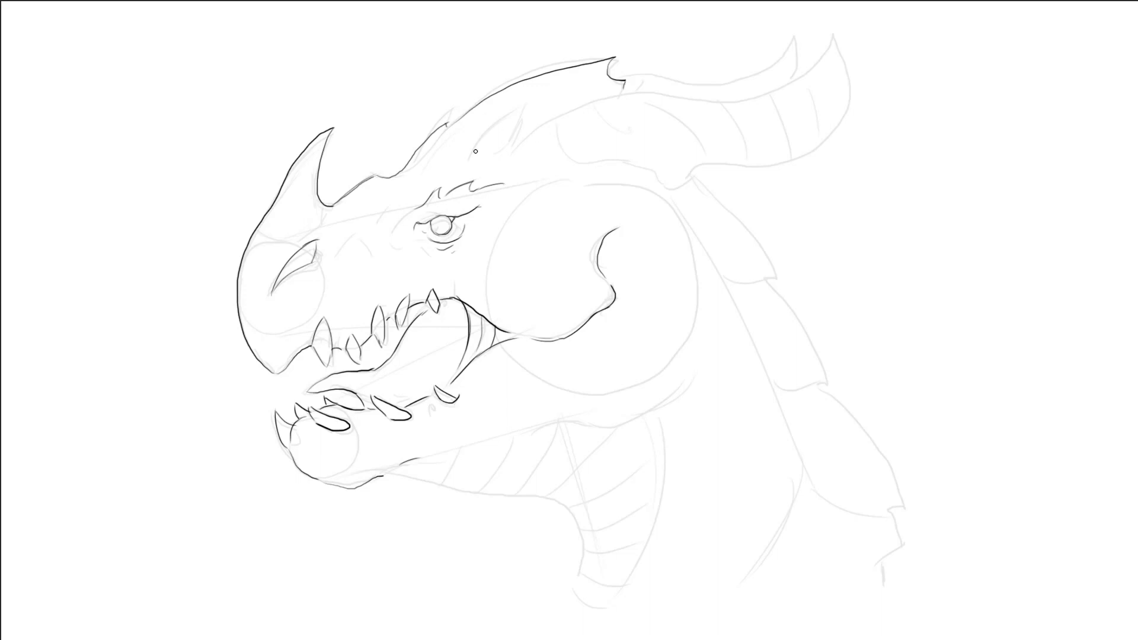
mouse_move(471, 158)
mouse_down()
mouse_move(520, 113)
mouse_move(518, 138)
mouse_up()
drag(547, 122, 632, 92)
key(ctrl+z)
Step: Ink the ear spike's back edge, a line below the ridge, the cheek contour and the jaw underside
mouse_move(520, 142)
mouse_down()
mouse_move(631, 96)
mouse_move(762, 96)
mouse_move(801, 78)
mouse_move(838, 27)
mouse_up()
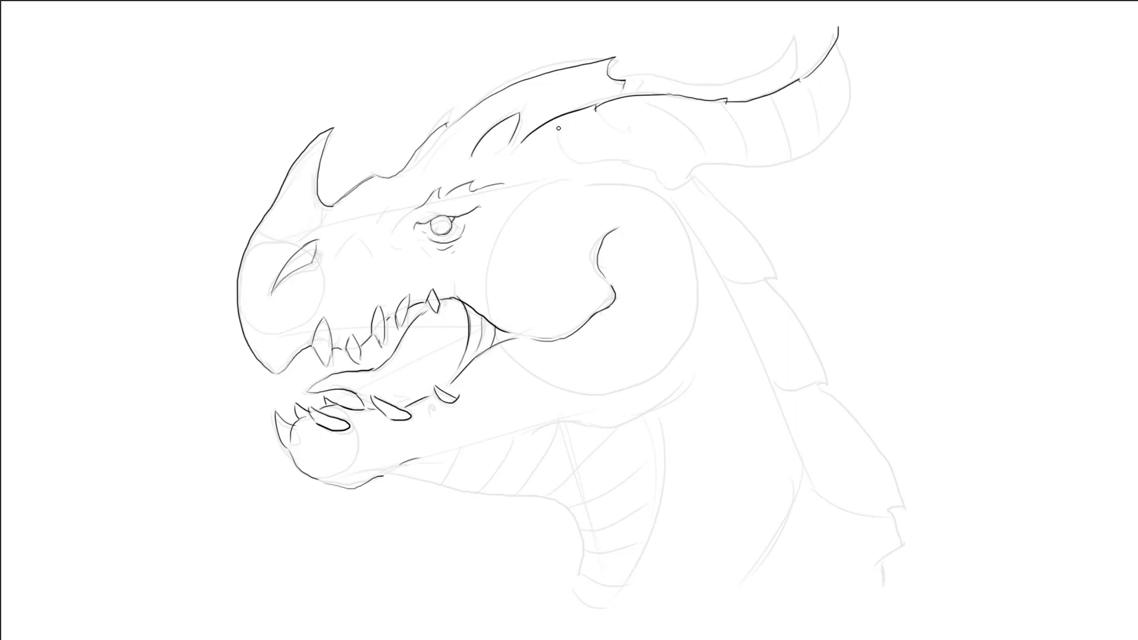
mouse_move(557, 121)
mouse_down()
mouse_move(561, 155)
mouse_move(638, 145)
mouse_move(617, 178)
mouse_up()
mouse_move(580, 424)
mouse_down()
mouse_move(702, 325)
mouse_move(690, 285)
mouse_up()
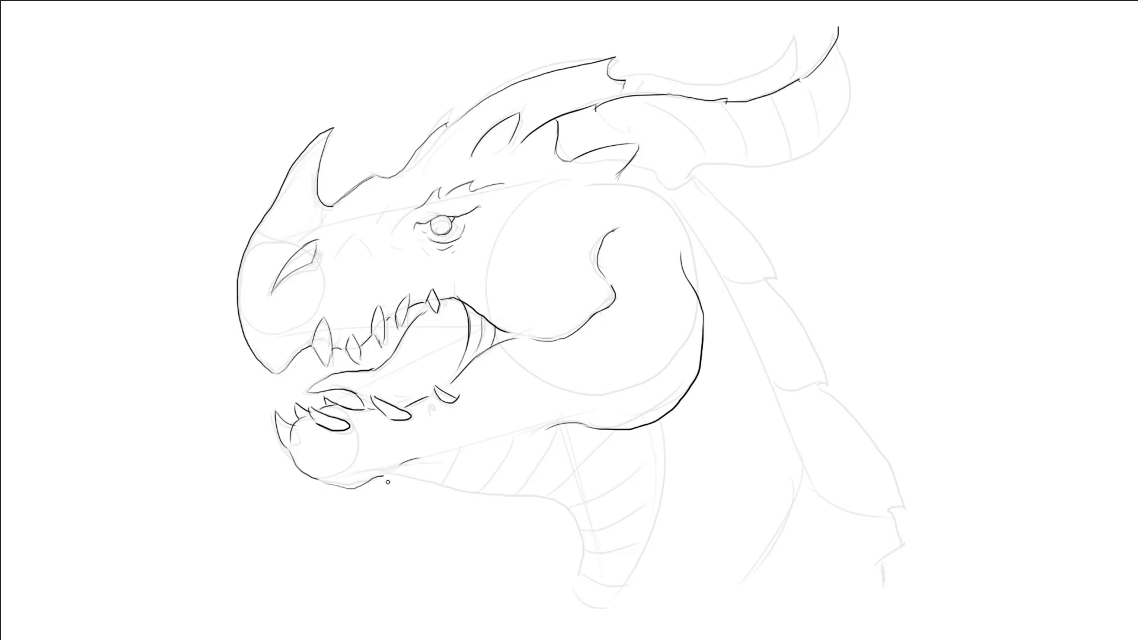
drag(384, 477, 553, 498)
Step: Outline the big back horn's upper and lower edges, with ridge ticks and the curve under its base
drag(614, 77, 707, 87)
mouse_move(708, 88)
mouse_down()
mouse_move(760, 76)
mouse_move(797, 36)
mouse_move(800, 78)
mouse_up()
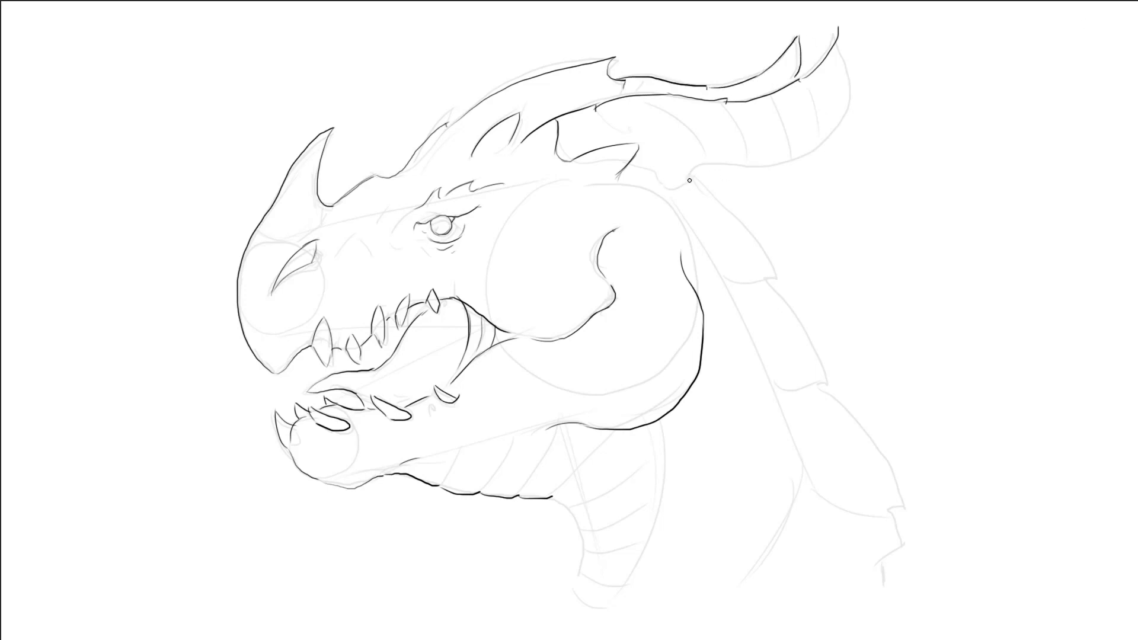
mouse_move(678, 185)
mouse_down()
mouse_move(715, 164)
mouse_move(753, 171)
mouse_move(791, 159)
mouse_move(824, 134)
mouse_move(849, 70)
mouse_move(839, 27)
mouse_up()
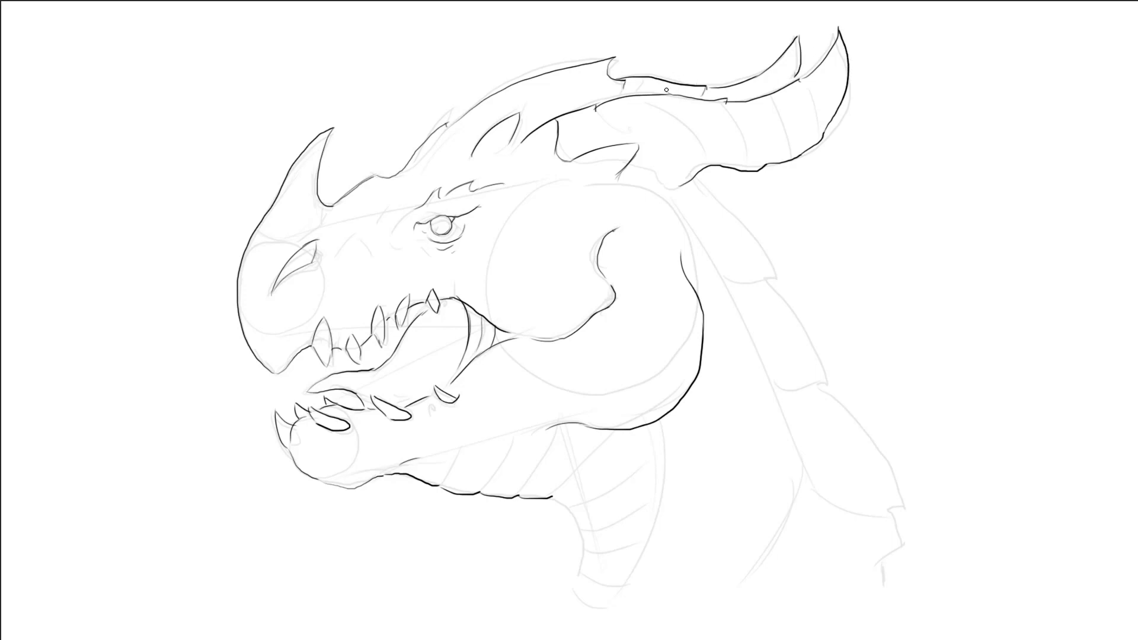
drag(664, 94, 673, 84)
mouse_move(748, 86)
mouse_down()
mouse_move(750, 100)
mouse_move(779, 83)
mouse_up()
drag(595, 105, 671, 185)
Step: Ink ridge bands along the horn to its tip, plus a brow-spike stroke and a front upper fang
mouse_move(657, 98)
mouse_down()
mouse_move(698, 125)
mouse_move(711, 172)
mouse_up()
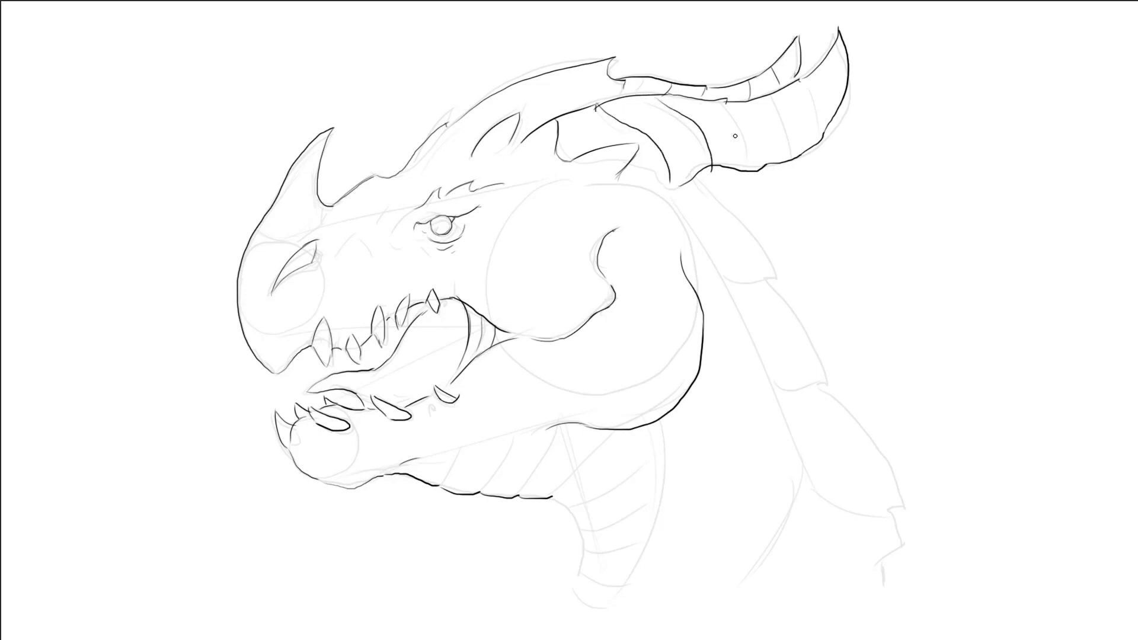
drag(718, 102, 756, 169)
drag(770, 95, 796, 160)
drag(803, 79, 824, 135)
drag(823, 70, 838, 97)
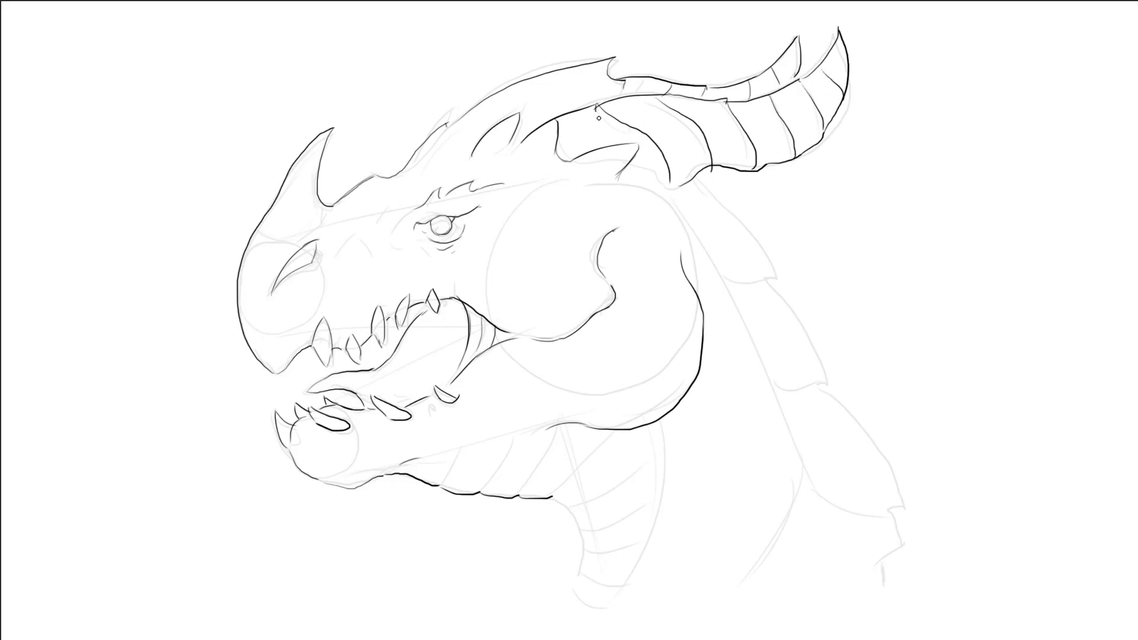
drag(443, 161, 455, 151)
mouse_move(298, 353)
mouse_down()
mouse_move(306, 370)
mouse_move(312, 351)
mouse_move(307, 372)
mouse_move(313, 360)
mouse_move(286, 368)
mouse_up()
Step: Touch up a lower tooth, a fang tip and the lower jaw edge, then add neck scale lines
drag(349, 358, 358, 362)
drag(323, 325, 326, 317)
drag(307, 389, 416, 396)
drag(443, 482, 460, 455)
drag(493, 492, 513, 451)
drag(513, 498, 546, 455)
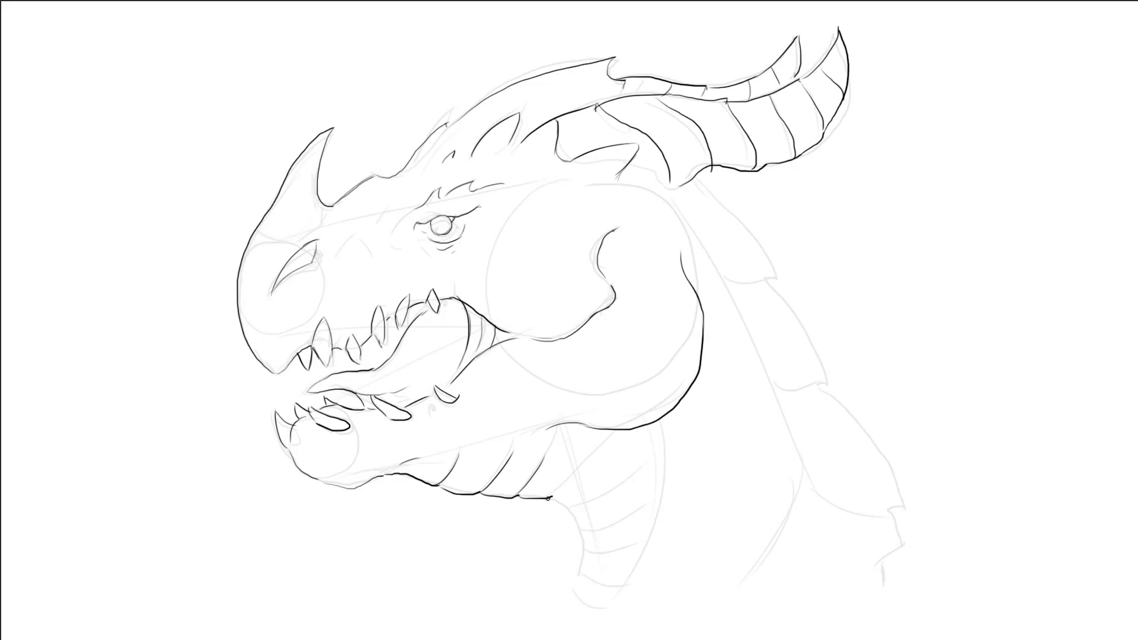
drag(553, 498, 589, 454)
Step: Extend the jaw underside and front neck outline downward with scale lines across the neck
mouse_move(553, 499)
mouse_down()
mouse_move(587, 506)
mouse_move(581, 528)
mouse_move(614, 530)
mouse_move(583, 549)
mouse_move(574, 588)
mouse_up()
mouse_move(682, 418)
mouse_down()
mouse_move(687, 485)
mouse_move(645, 606)
mouse_up()
drag(686, 480, 652, 510)
drag(679, 421, 656, 454)
drag(691, 517, 653, 544)
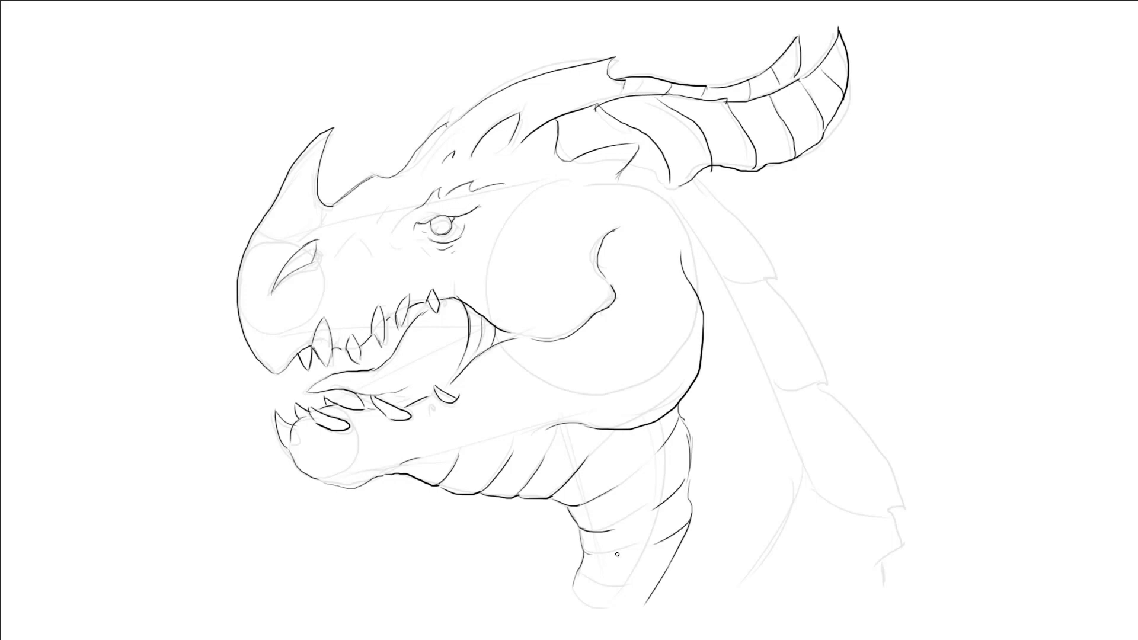
mouse_move(580, 569)
mouse_down()
mouse_move(638, 587)
mouse_move(592, 605)
mouse_move(623, 614)
mouse_up()
Step: Touch up the jaw-neck contour and mouth corner, then ink the back of the neck and its spikes
drag(551, 426, 527, 439)
drag(505, 332, 514, 341)
drag(573, 177, 585, 181)
mouse_move(699, 172)
mouse_down()
mouse_move(771, 261)
mouse_move(752, 289)
mouse_move(781, 288)
mouse_move(770, 261)
mouse_move(815, 333)
mouse_move(829, 369)
mouse_move(802, 391)
mouse_move(848, 406)
mouse_up()
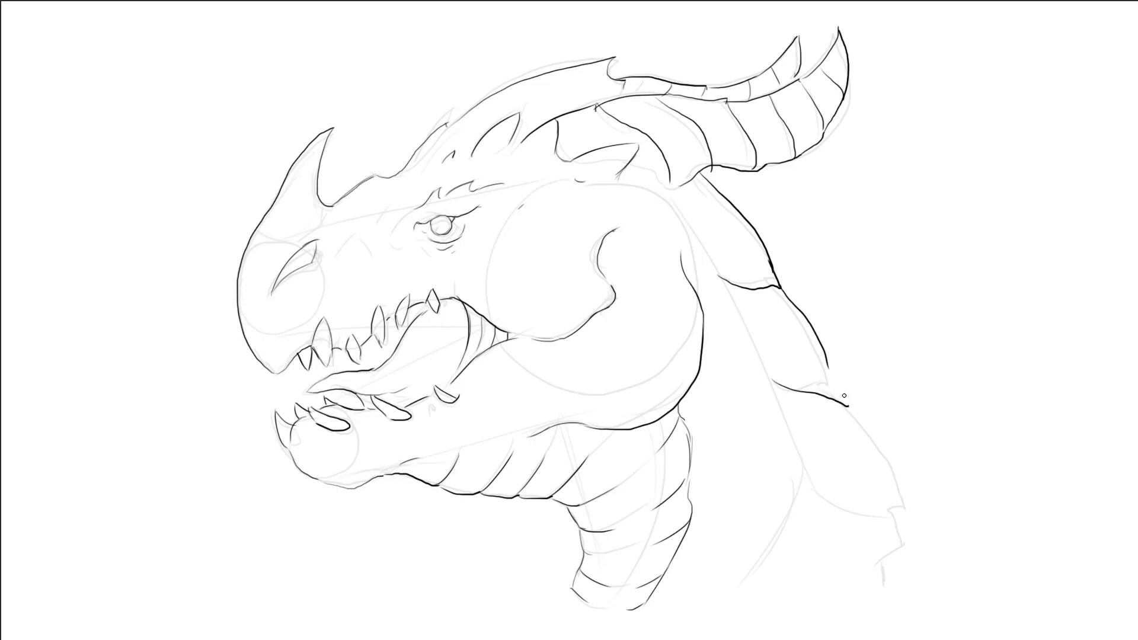
mouse_move(828, 359)
mouse_down()
mouse_move(913, 500)
mouse_move(894, 516)
mouse_up()
mouse_move(669, 191)
mouse_down()
mouse_move(694, 207)
mouse_move(839, 507)
mouse_move(892, 517)
mouse_up()
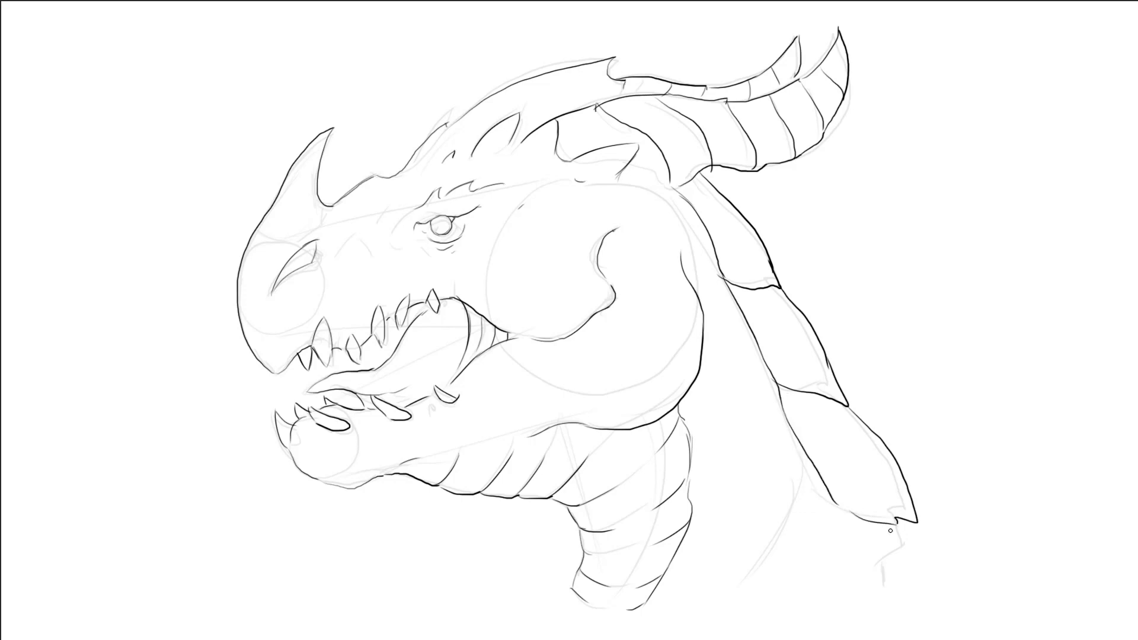
mouse_move(860, 554)
mouse_down()
mouse_move(850, 519)
mouse_move(914, 581)
mouse_move(867, 572)
mouse_move(848, 620)
mouse_up()
drag(897, 586, 890, 620)
Step: Add a cheek line toward the eye and touch up the nostril, snout, upper teeth and horn tip
drag(538, 235, 610, 211)
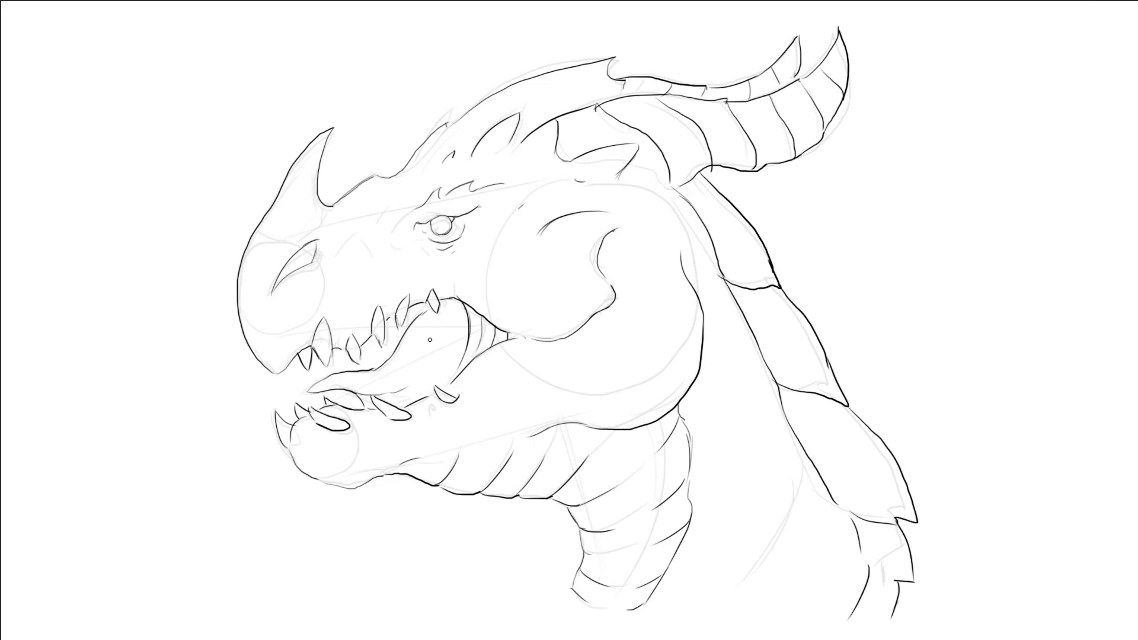
drag(302, 266, 307, 260)
drag(275, 374, 284, 350)
drag(358, 323, 363, 305)
drag(324, 131, 332, 127)
Step: Darken the brow spikes, add detail strokes on the head ridge and double the cheek contour
drag(460, 122, 440, 157)
mouse_move(516, 131)
mouse_down()
mouse_move(512, 150)
mouse_move(530, 138)
mouse_move(560, 72)
mouse_up()
mouse_move(570, 114)
mouse_down()
mouse_move(600, 80)
mouse_move(624, 86)
mouse_up()
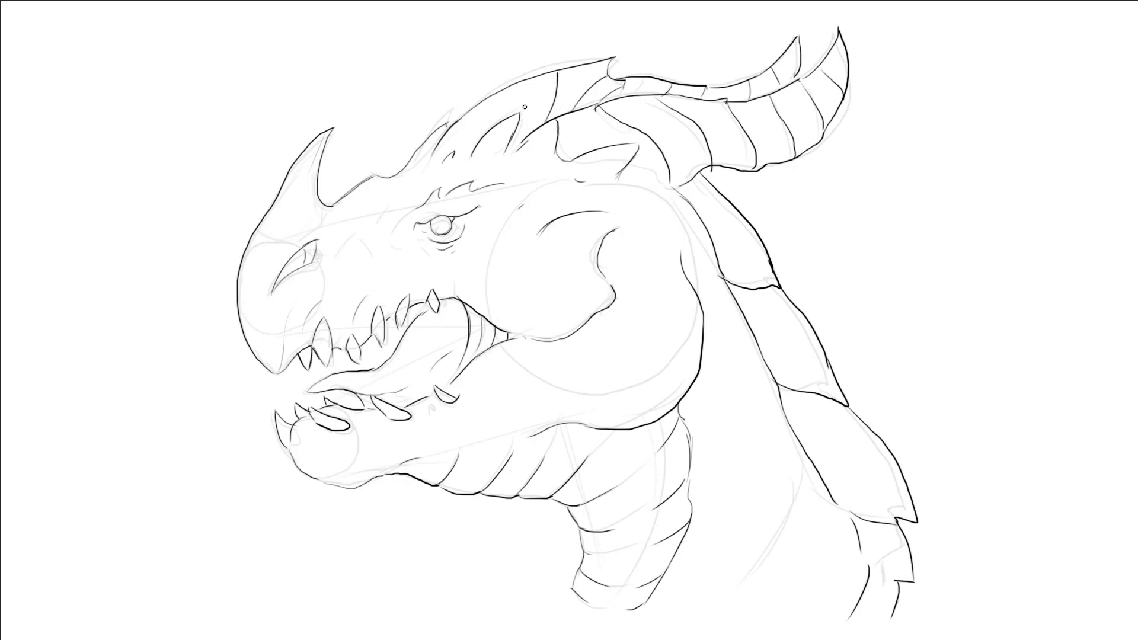
drag(488, 124, 504, 104)
drag(599, 262, 611, 237)
Step: Trace the eye curve, a wrinkle above the teeth, a tooth edge and the lower-snout nostril
mouse_move(461, 222)
mouse_down()
mouse_move(433, 238)
mouse_move(440, 219)
mouse_up()
drag(332, 298, 350, 291)
drag(327, 364, 333, 346)
mouse_move(313, 443)
mouse_down()
mouse_move(330, 454)
mouse_move(376, 431)
mouse_up()
drag(299, 447, 302, 446)
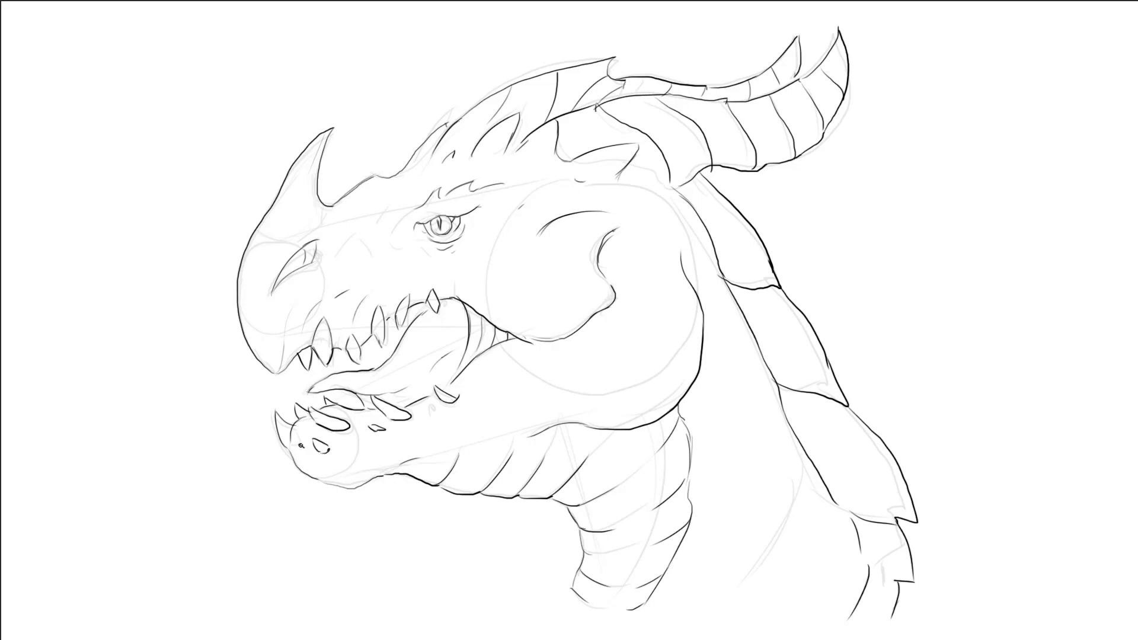
drag(442, 386, 458, 399)
Step: Add short scale and texture strokes across the neck and along the neck plate
drag(595, 349, 625, 337)
mouse_move(637, 249)
mouse_down()
mouse_move(626, 260)
mouse_move(690, 239)
mouse_up()
mouse_move(756, 521)
mouse_down()
mouse_move(781, 472)
mouse_move(792, 512)
mouse_up()
drag(711, 574, 730, 567)
drag(725, 422, 733, 406)
mouse_move(736, 399)
mouse_down()
mouse_move(798, 400)
mouse_move(799, 388)
mouse_up()
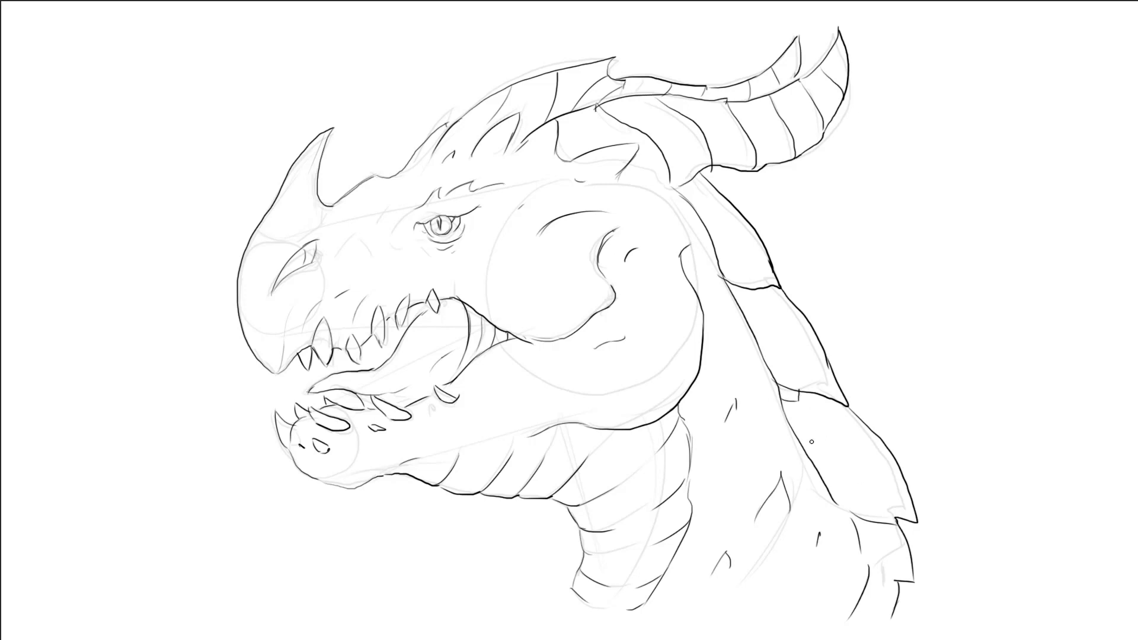
drag(817, 453, 843, 505)
Step: Ink lines at the horn base and wrinkles on the cheek, undoing a stray brow stroke
mouse_move(671, 192)
mouse_down()
mouse_move(699, 171)
mouse_move(660, 172)
mouse_up()
drag(585, 128, 596, 135)
drag(629, 224, 603, 238)
drag(552, 270, 551, 261)
drag(541, 227, 520, 208)
drag(364, 179, 379, 175)
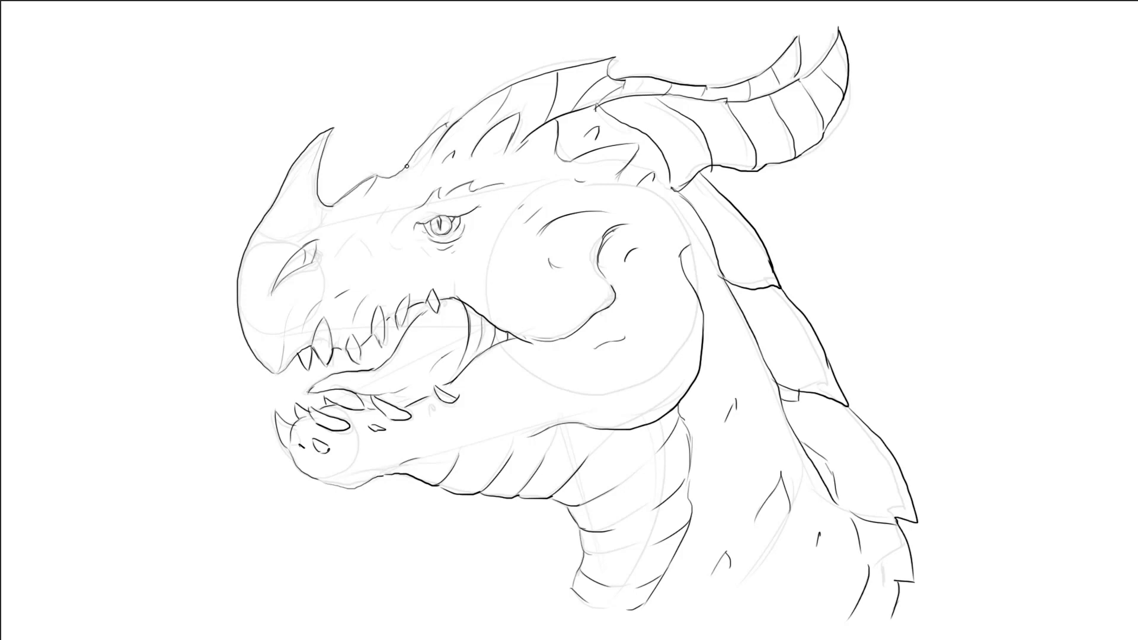
key(ctrl+z)
Step: Add wrinkle marks around the nostril, close the horn spike tip and add a neck scale stroke
mouse_move(292, 207)
mouse_down()
mouse_move(290, 227)
mouse_move(300, 227)
mouse_up()
drag(254, 279, 258, 285)
drag(617, 56, 611, 76)
drag(755, 461, 750, 472)
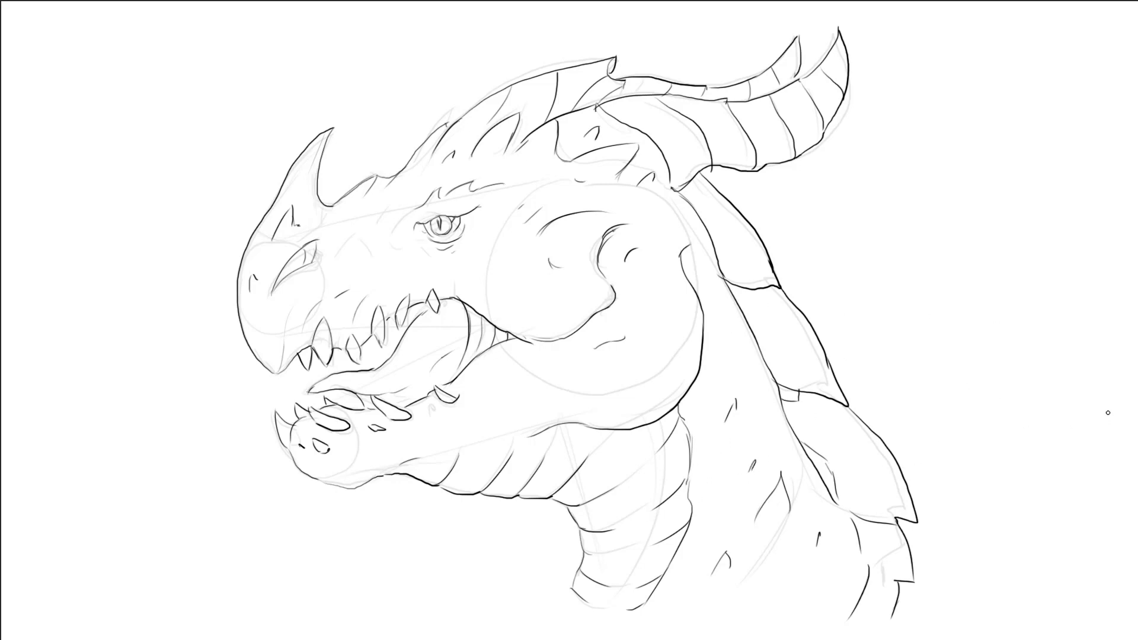
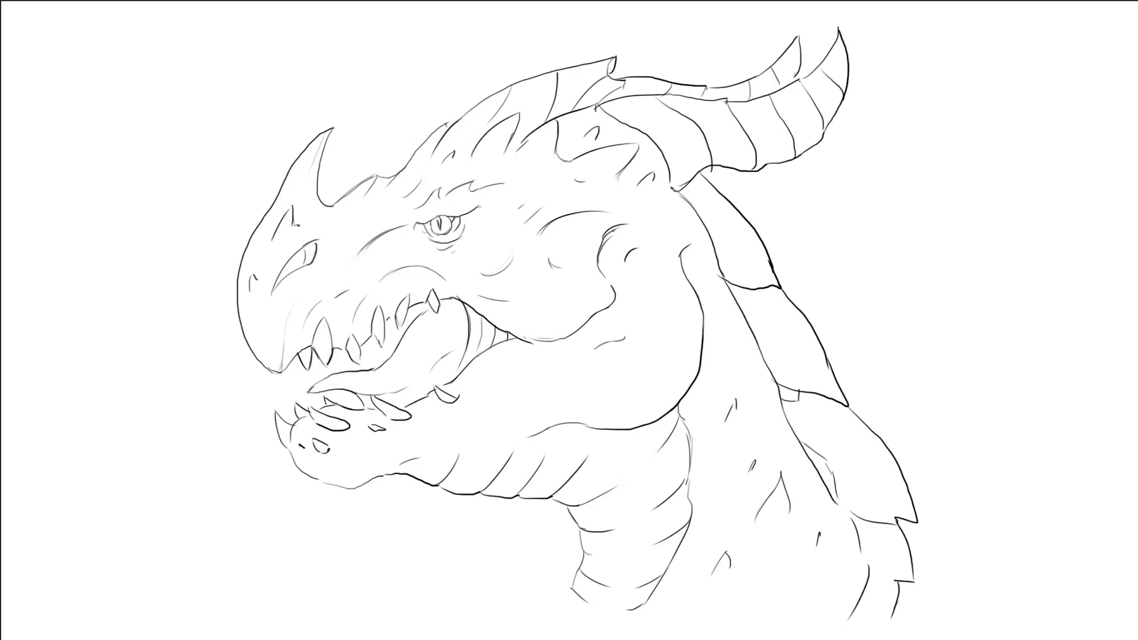
Step: Check the brush presets and test a black nostril on the snout, then undo it
key(F5)
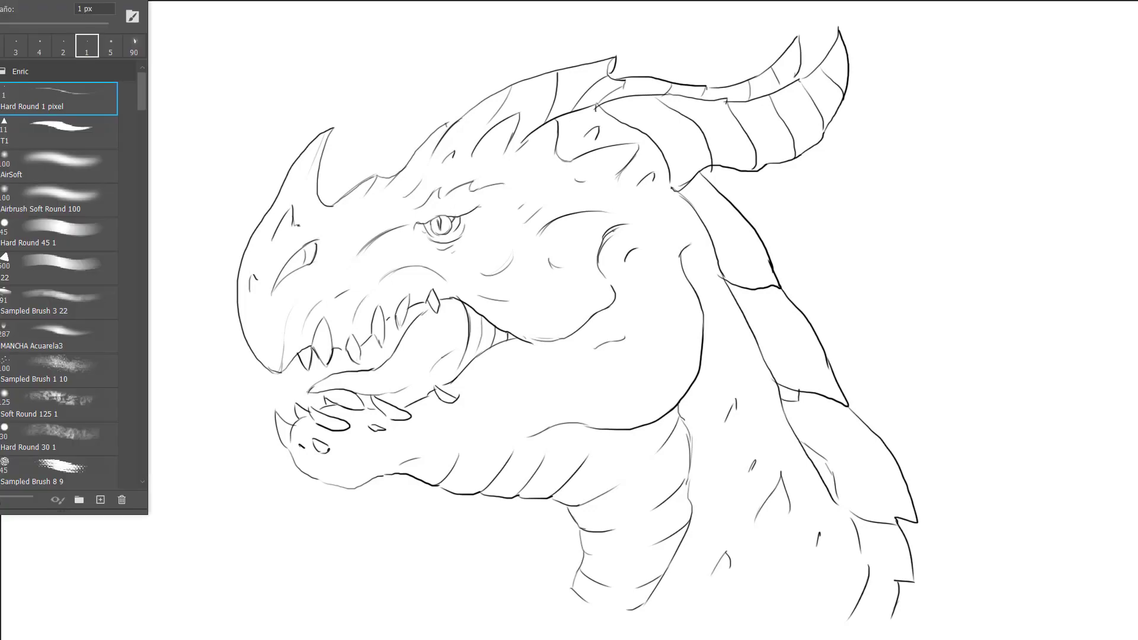
key(F5)
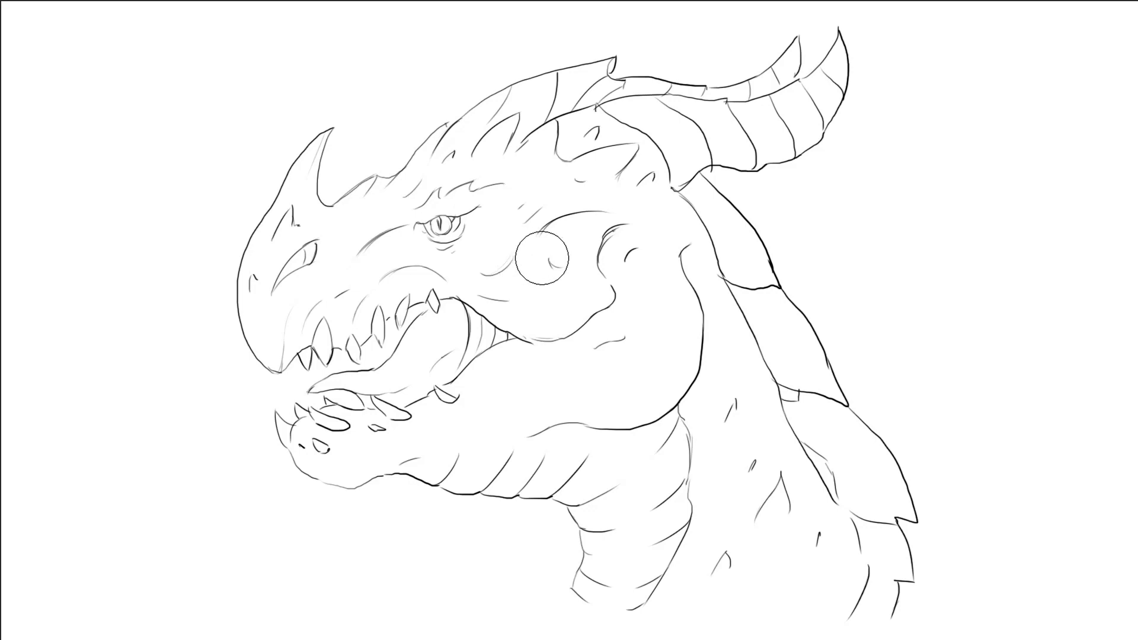
drag(286, 341, 280, 360)
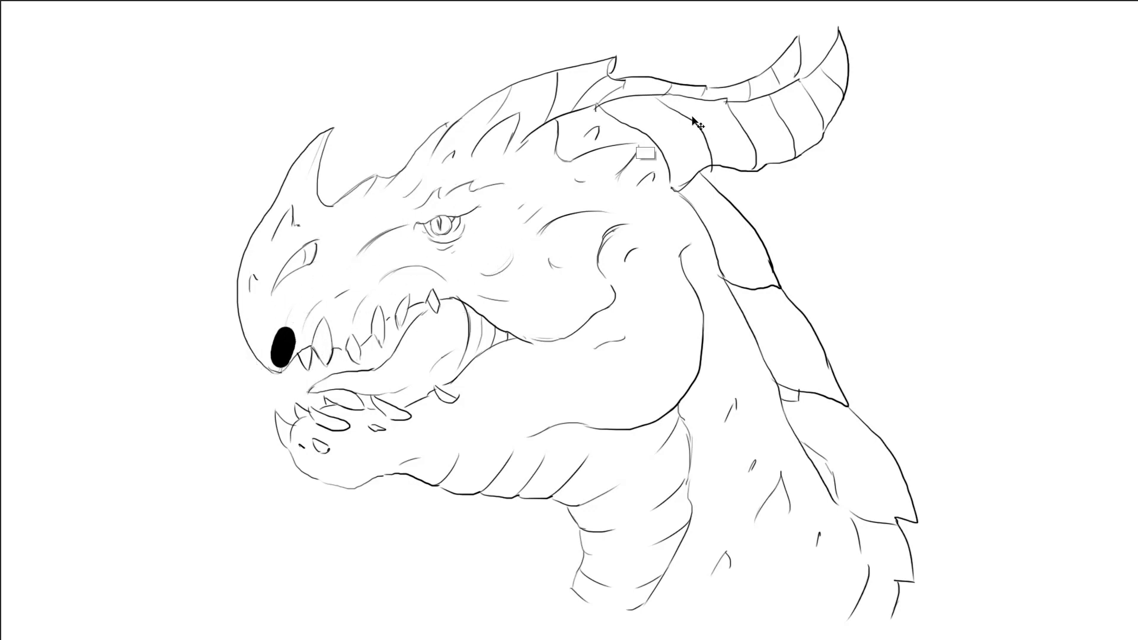
key(ctrl+z)
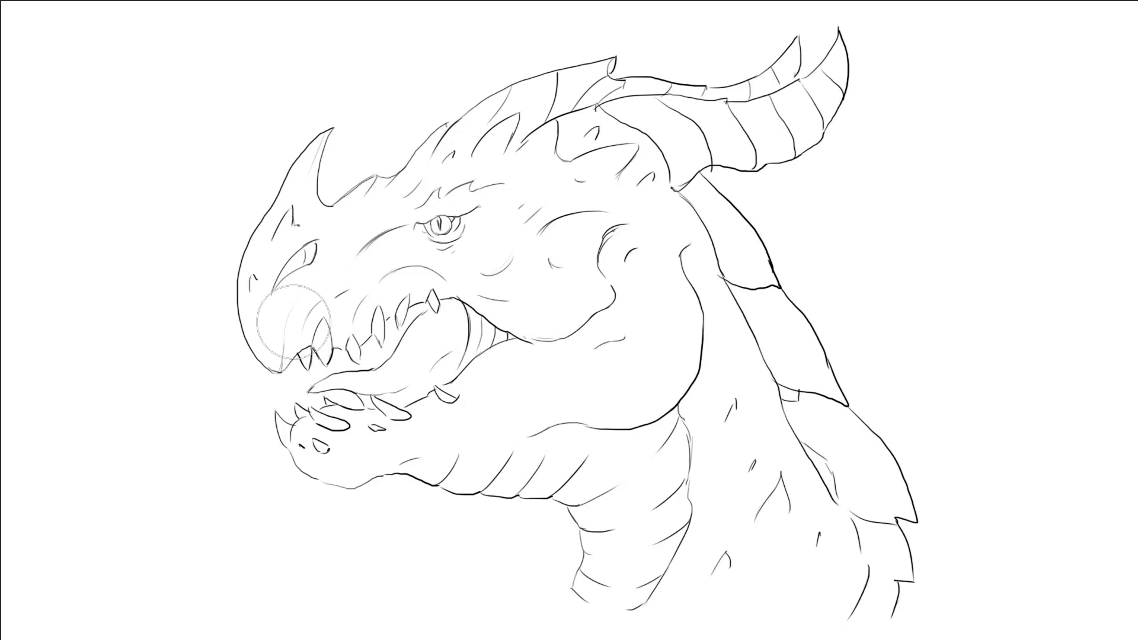
Step: Try two grey nostrils and undo them, then paint grey along the snout's front edge
drag(295, 303, 285, 319)
key(ctrl+z)
drag(284, 299, 273, 341)
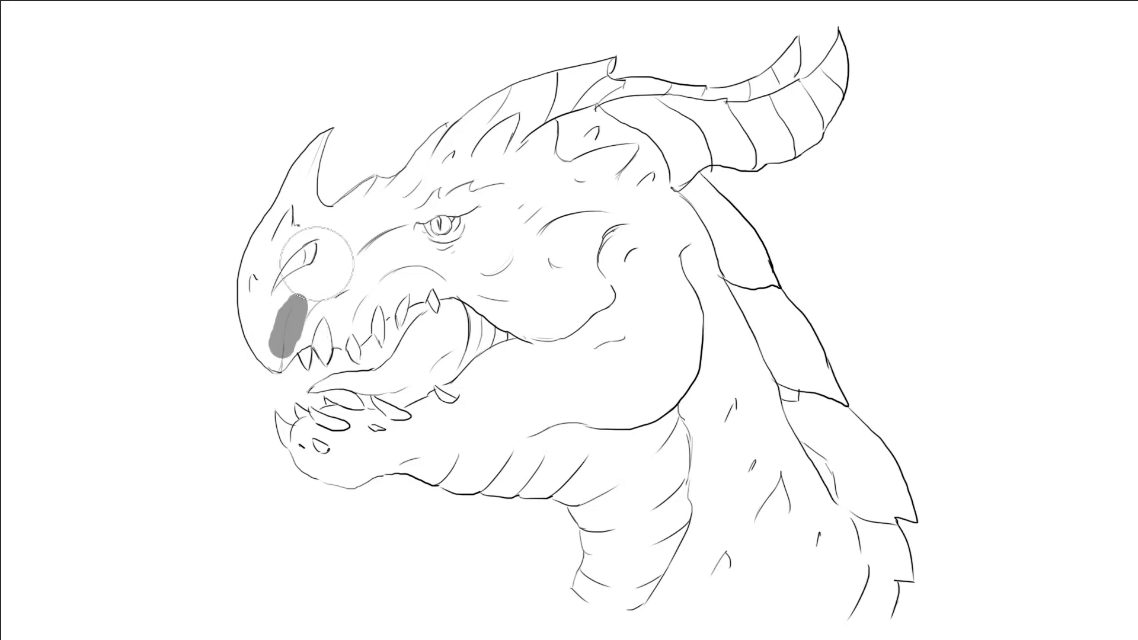
key(ctrl+z)
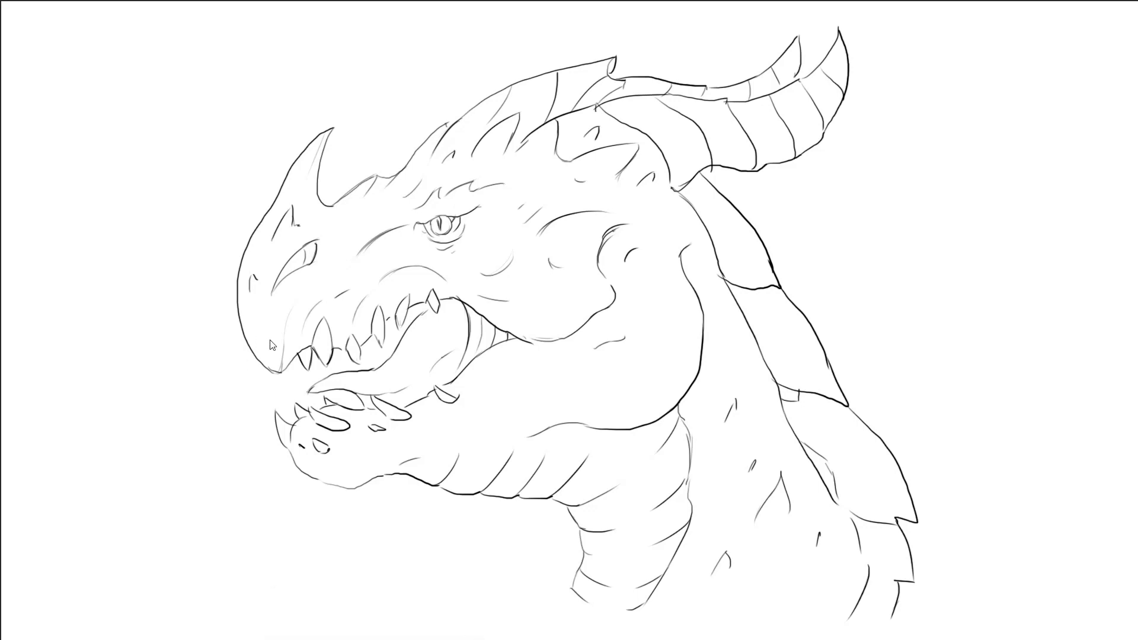
mouse_move(278, 351)
mouse_down()
mouse_move(278, 218)
mouse_move(603, 70)
mouse_move(779, 99)
mouse_move(851, 26)
mouse_move(846, 69)
mouse_move(708, 167)
mouse_move(682, 142)
mouse_move(735, 101)
mouse_move(640, 113)
mouse_move(613, 94)
mouse_move(490, 107)
mouse_move(593, 125)
mouse_move(622, 161)
mouse_move(554, 148)
mouse_move(474, 160)
mouse_move(335, 225)
mouse_move(272, 296)
mouse_move(282, 368)
mouse_move(304, 346)
mouse_move(306, 323)
mouse_move(332, 332)
mouse_move(329, 356)
mouse_move(322, 271)
mouse_move(356, 255)
mouse_move(325, 285)
mouse_move(364, 332)
mouse_move(359, 343)
mouse_move(350, 325)
mouse_move(287, 432)
mouse_move(537, 219)
mouse_move(872, 596)
mouse_move(285, 178)
mouse_up()
Step: Erase grey spill around the horn, head top, chin, teeth and lower-jaw tip
key(e)
mouse_move(332, 128)
mouse_down()
mouse_move(323, 164)
mouse_move(379, 172)
mouse_move(629, 60)
mouse_up()
mouse_move(261, 375)
mouse_down()
mouse_move(335, 368)
mouse_move(412, 315)
mouse_up()
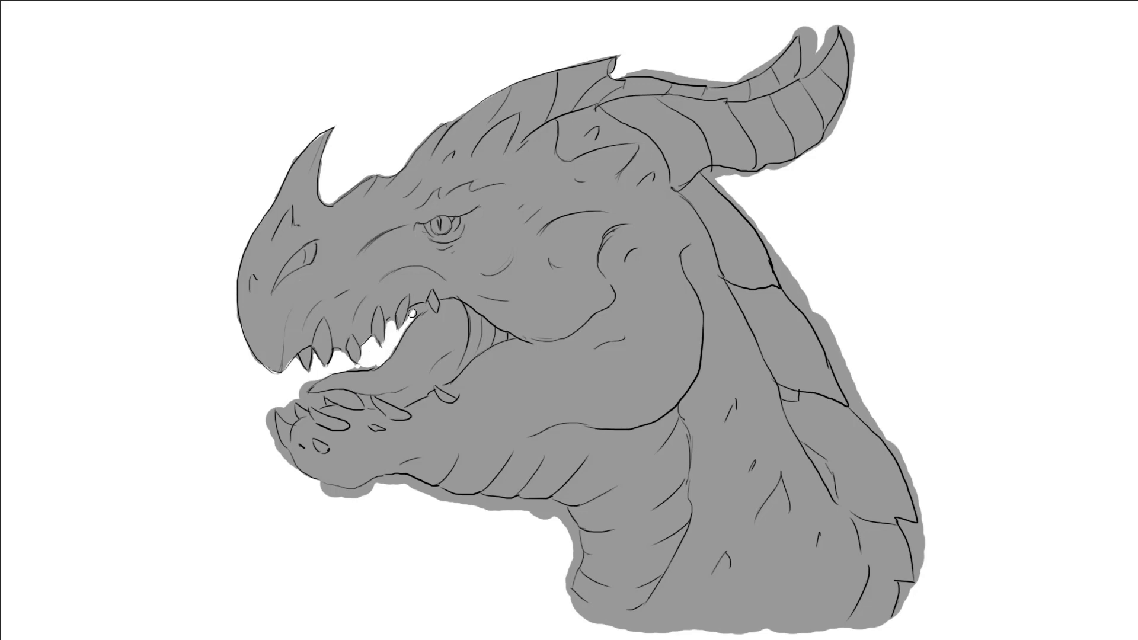
mouse_move(274, 430)
mouse_down()
mouse_move(330, 399)
mouse_move(367, 504)
mouse_move(472, 508)
mouse_move(571, 532)
mouse_move(575, 593)
mouse_up()
Step: Erase the grey halo along the neck, head top and horns, and select Airbrush Soft Round 100
mouse_move(625, 77)
mouse_down()
mouse_move(719, 76)
mouse_move(845, 30)
mouse_up()
drag(705, 178, 753, 172)
drag(845, 89, 839, 139)
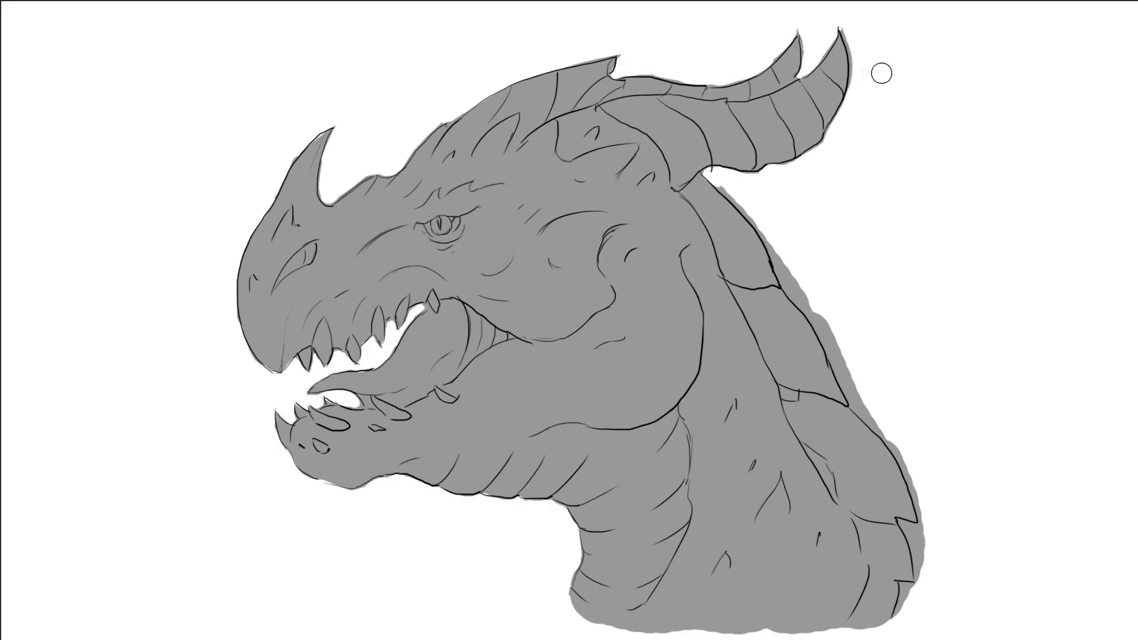
mouse_move(729, 189)
mouse_down()
mouse_move(931, 499)
mouse_move(904, 616)
mouse_up()
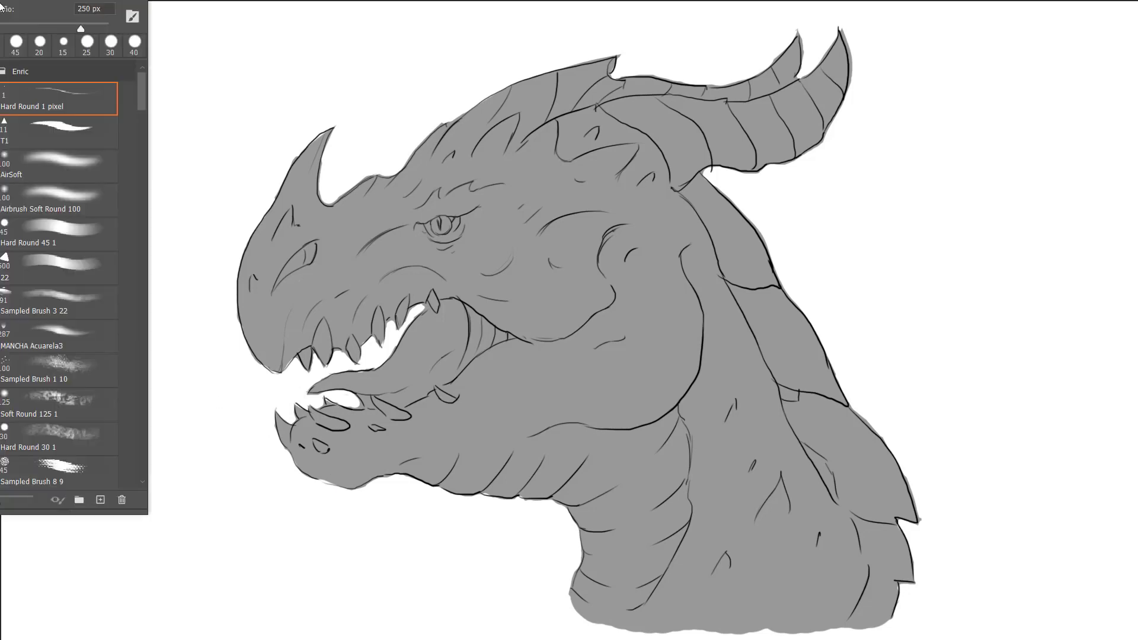
click(71, 196)
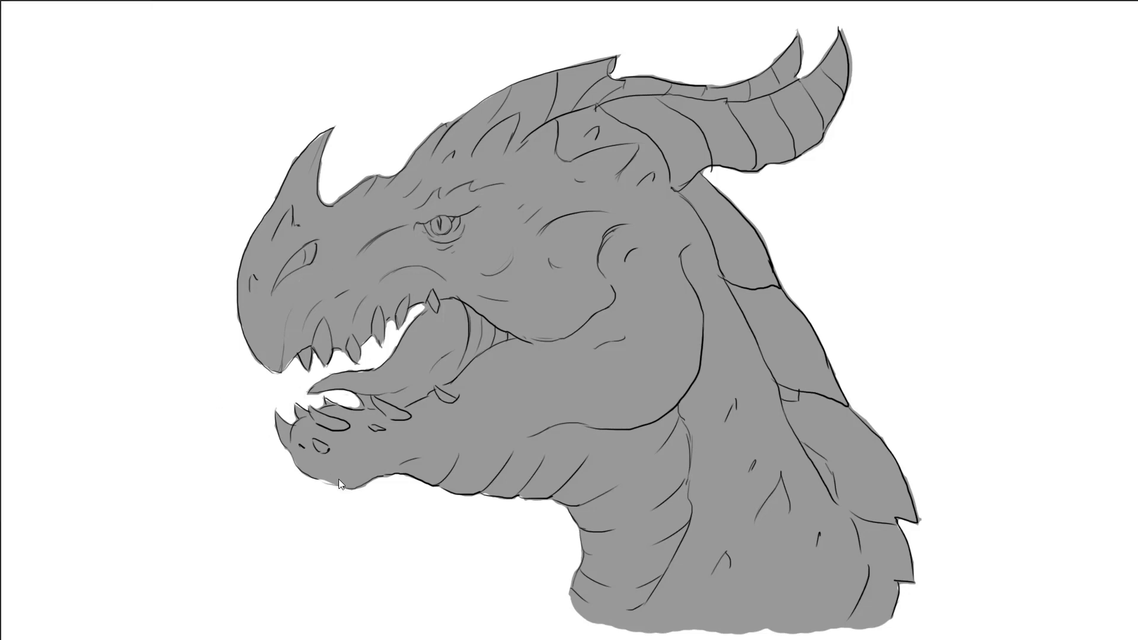
Step: Softly shade the lower jaw, chin and upper jaw with darker grey
drag(315, 469, 363, 398)
mouse_move(261, 331)
mouse_down()
mouse_move(578, 316)
mouse_move(552, 316)
mouse_move(608, 242)
mouse_up()
drag(443, 291, 229, 356)
mouse_move(322, 501)
mouse_down()
mouse_move(255, 453)
mouse_move(448, 492)
mouse_move(436, 467)
mouse_move(516, 462)
mouse_move(569, 427)
mouse_move(598, 424)
mouse_move(587, 419)
mouse_move(652, 424)
mouse_move(682, 409)
mouse_move(706, 385)
mouse_move(719, 342)
mouse_move(682, 427)
mouse_move(444, 474)
mouse_up()
Step: Shade the horn bases, eye area, nostril, under the upper lip and the mouth gap
mouse_move(691, 182)
mouse_down()
mouse_move(742, 178)
mouse_move(794, 148)
mouse_move(854, 71)
mouse_move(688, 178)
mouse_move(699, 83)
mouse_move(749, 91)
mouse_move(824, 35)
mouse_up()
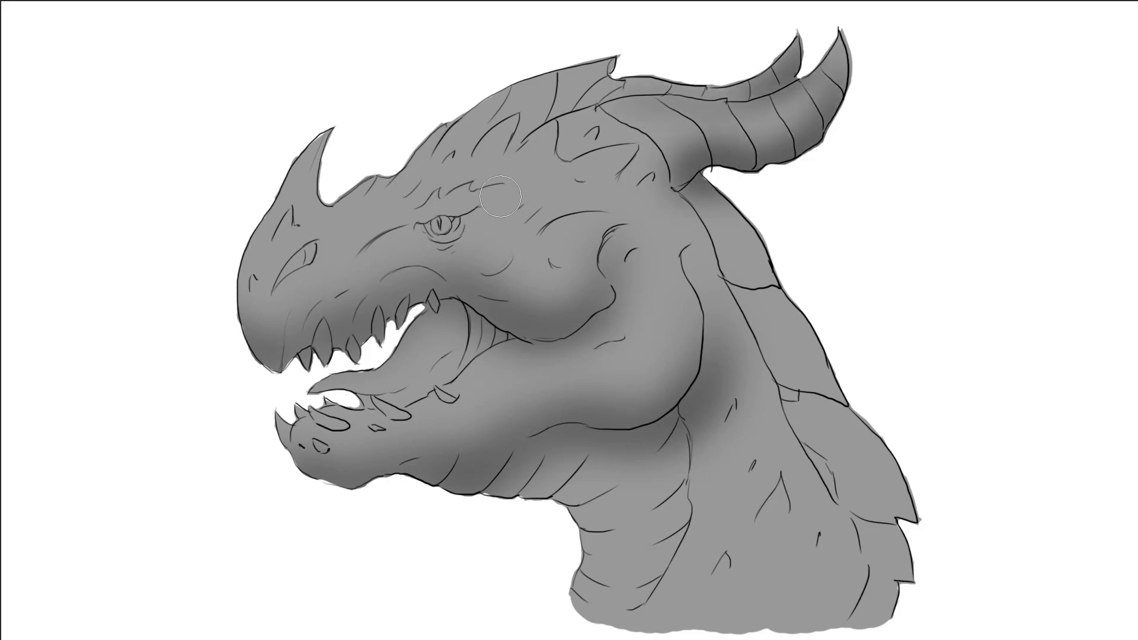
mouse_move(439, 240)
mouse_down()
mouse_move(412, 222)
mouse_move(471, 210)
mouse_move(404, 228)
mouse_move(462, 211)
mouse_move(488, 182)
mouse_up()
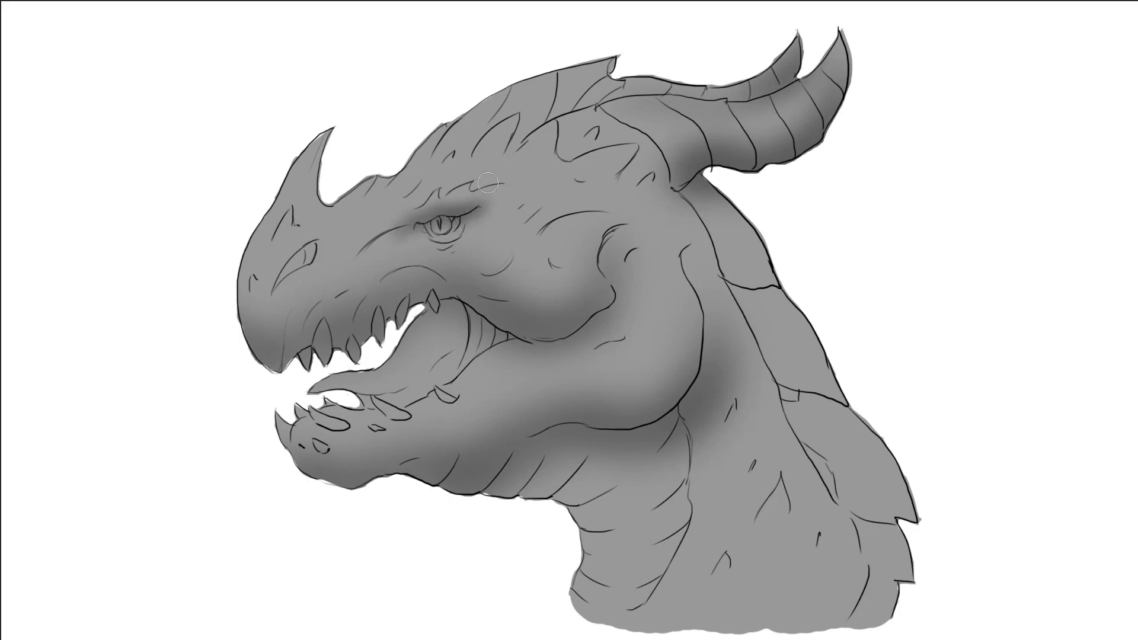
drag(284, 276, 311, 254)
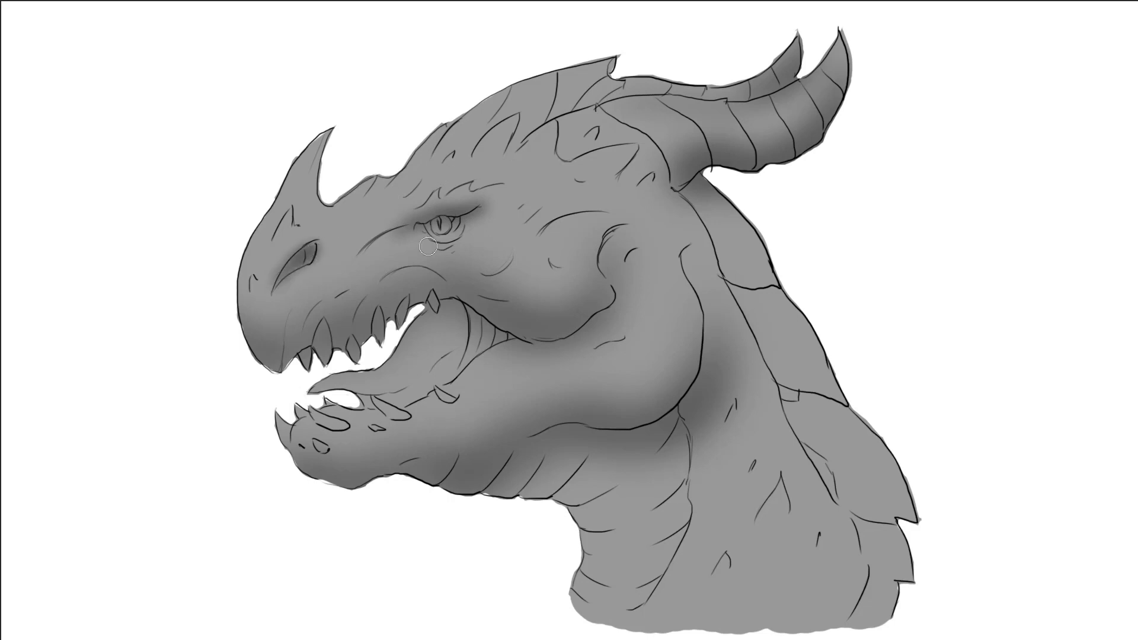
mouse_move(432, 290)
mouse_down()
mouse_move(395, 273)
mouse_move(439, 278)
mouse_up()
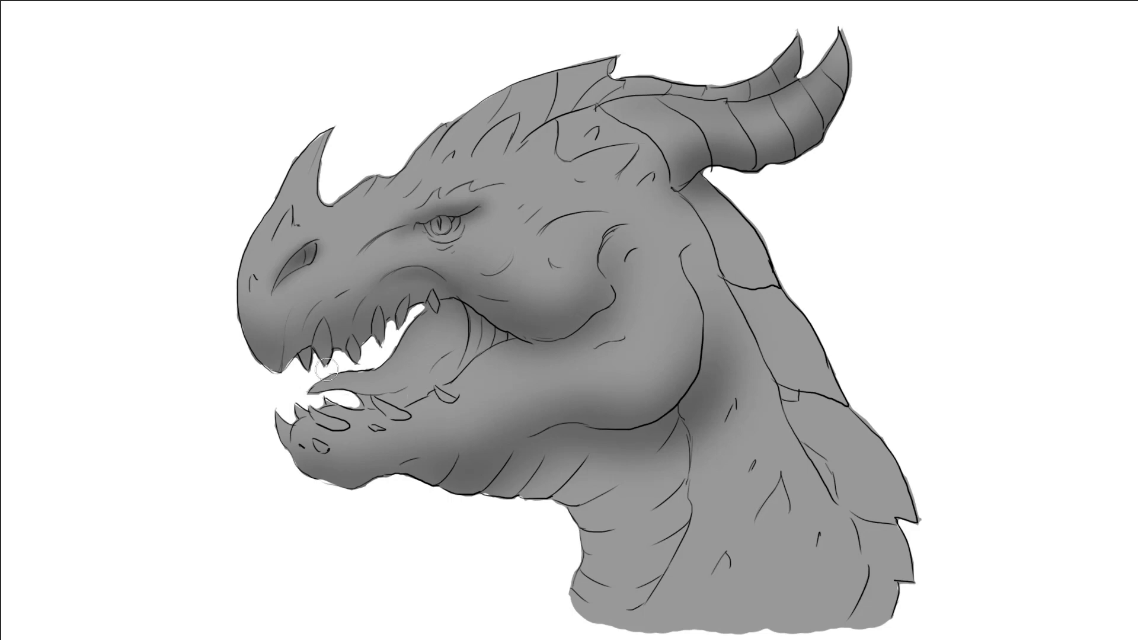
mouse_move(385, 382)
mouse_down()
mouse_move(373, 370)
mouse_move(451, 309)
mouse_move(403, 386)
mouse_move(421, 391)
mouse_move(461, 316)
mouse_move(453, 362)
mouse_move(462, 332)
mouse_up()
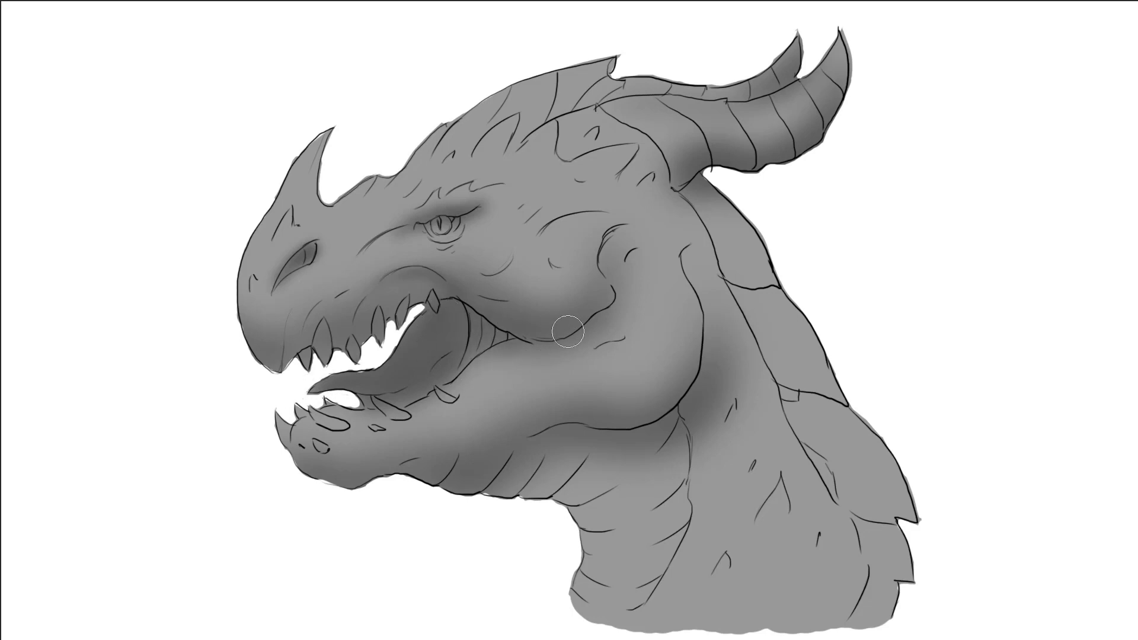
Step: Airbrush soft shadows on the cheek, throat and rear horn base
drag(616, 312, 592, 333)
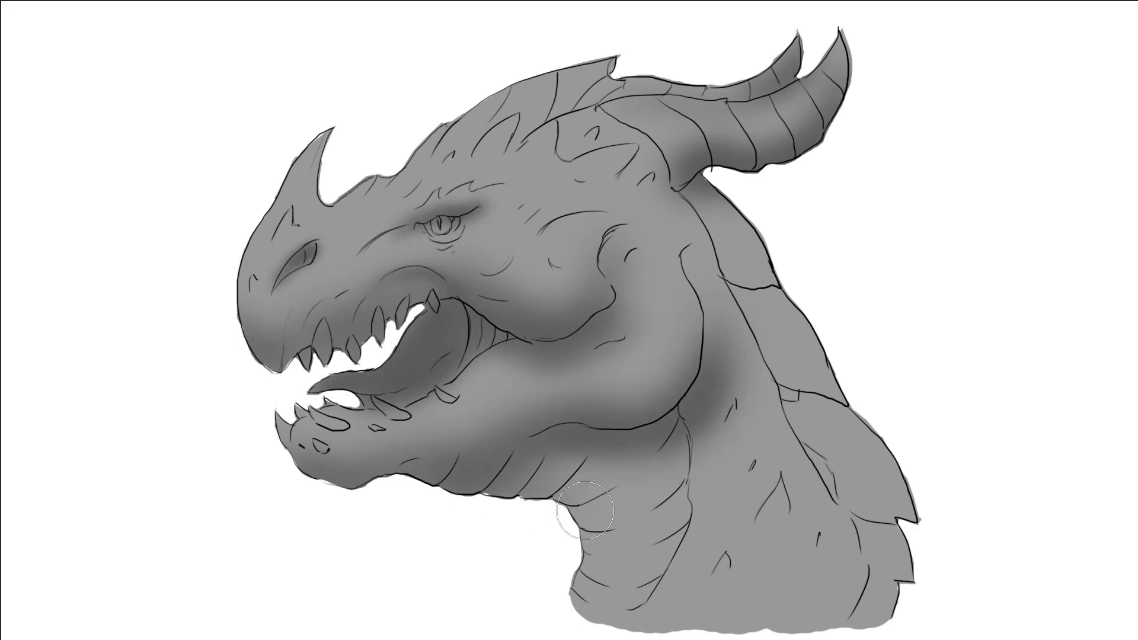
mouse_move(585, 511)
mouse_down()
mouse_move(551, 538)
mouse_move(564, 564)
mouse_up()
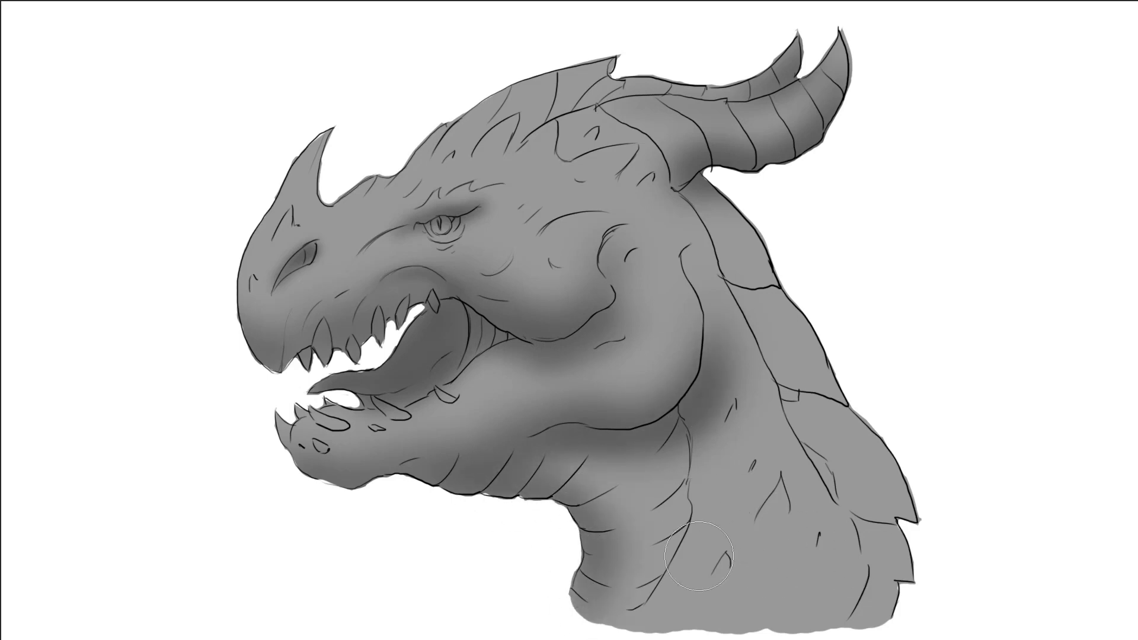
drag(607, 524, 539, 617)
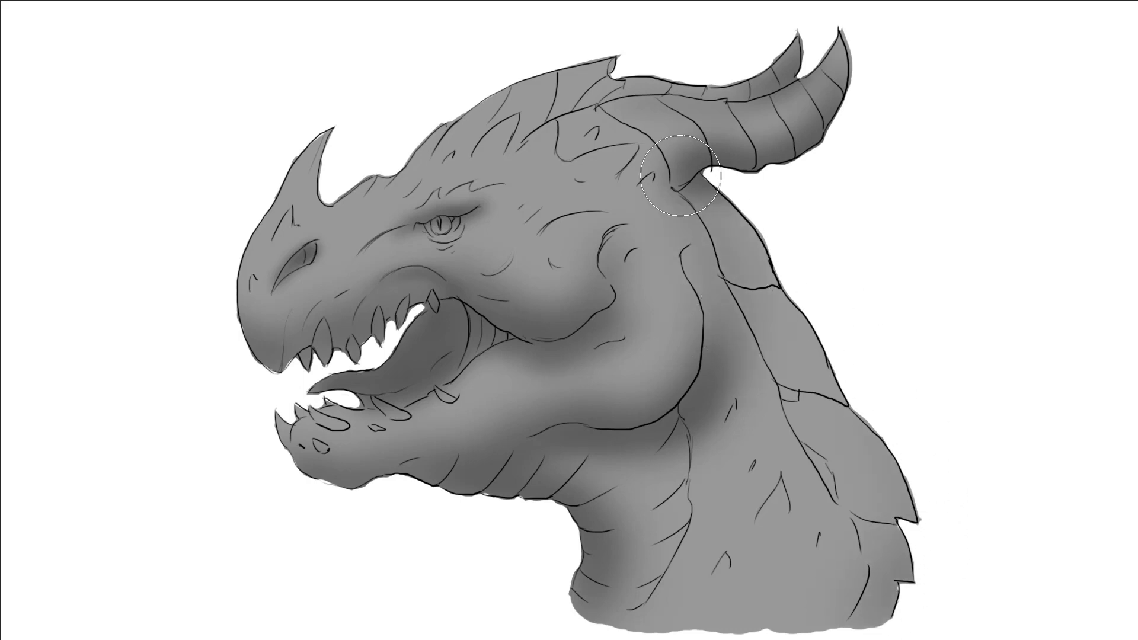
drag(681, 175, 688, 196)
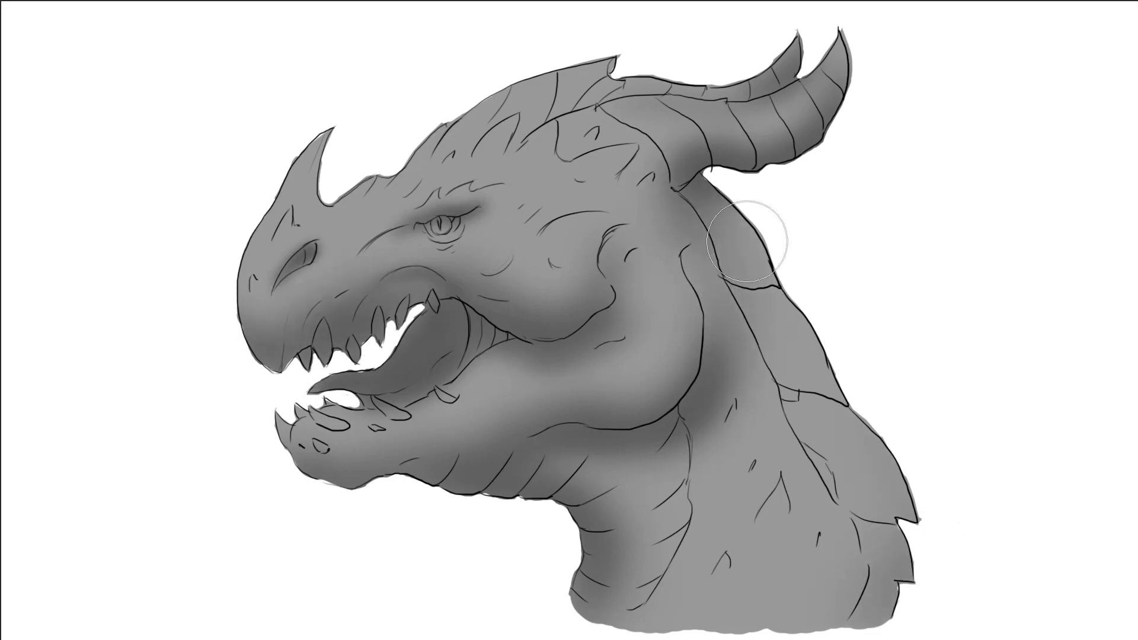
Step: With a smaller brush, darken the upper neck and beneath the neck scale lines
key(bracketleft)
key(bracketleft)
key(bracketleft)
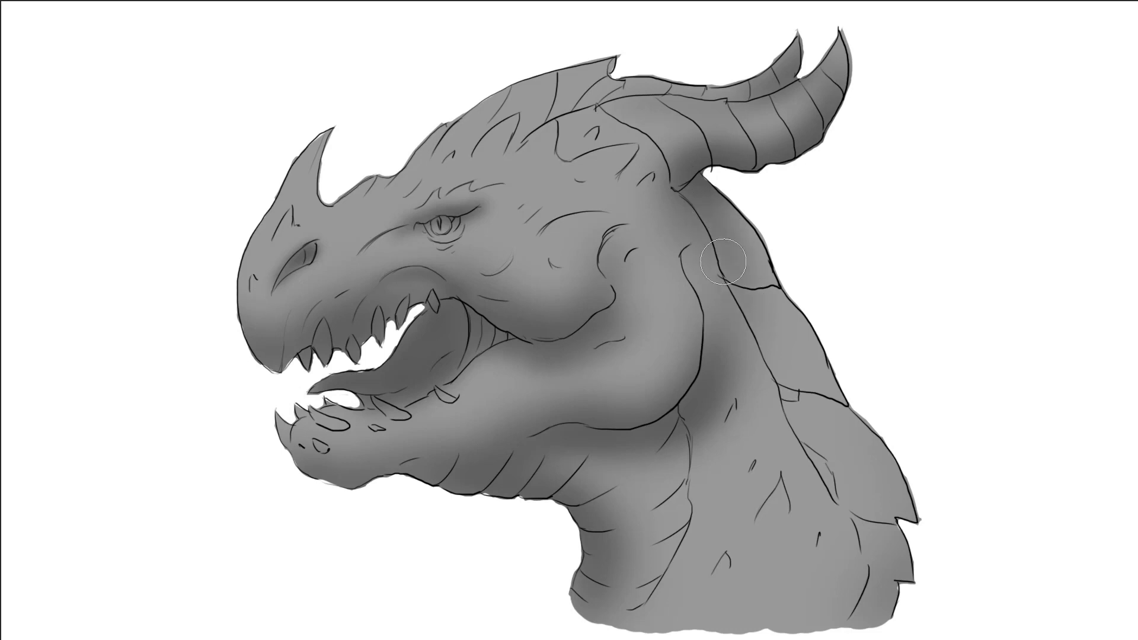
drag(741, 201, 734, 278)
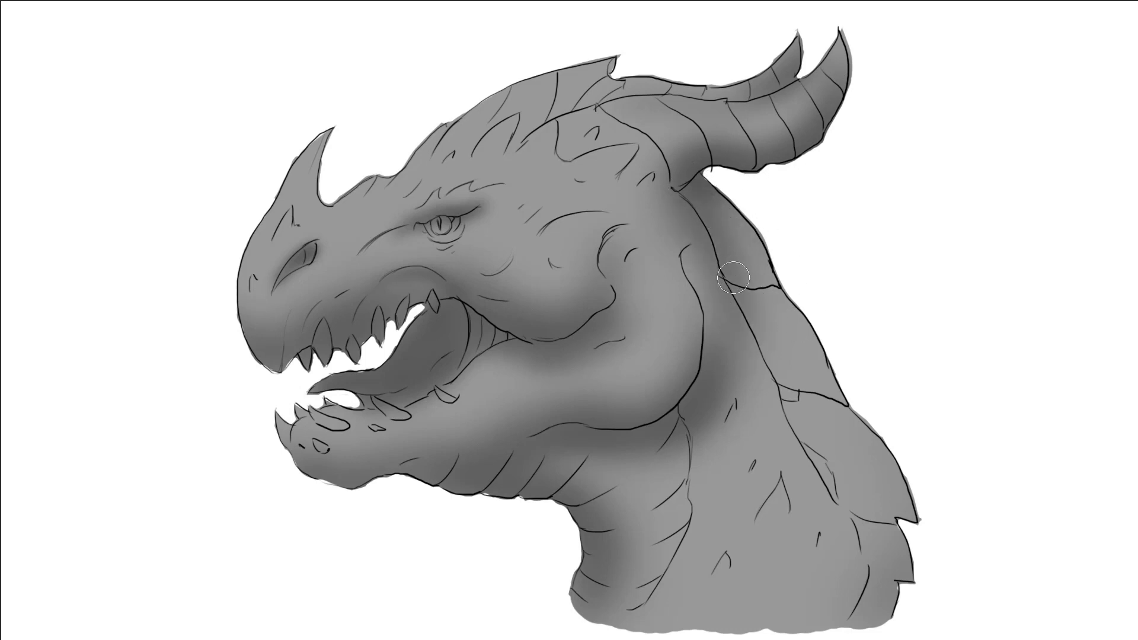
drag(736, 210, 724, 230)
drag(776, 293, 785, 292)
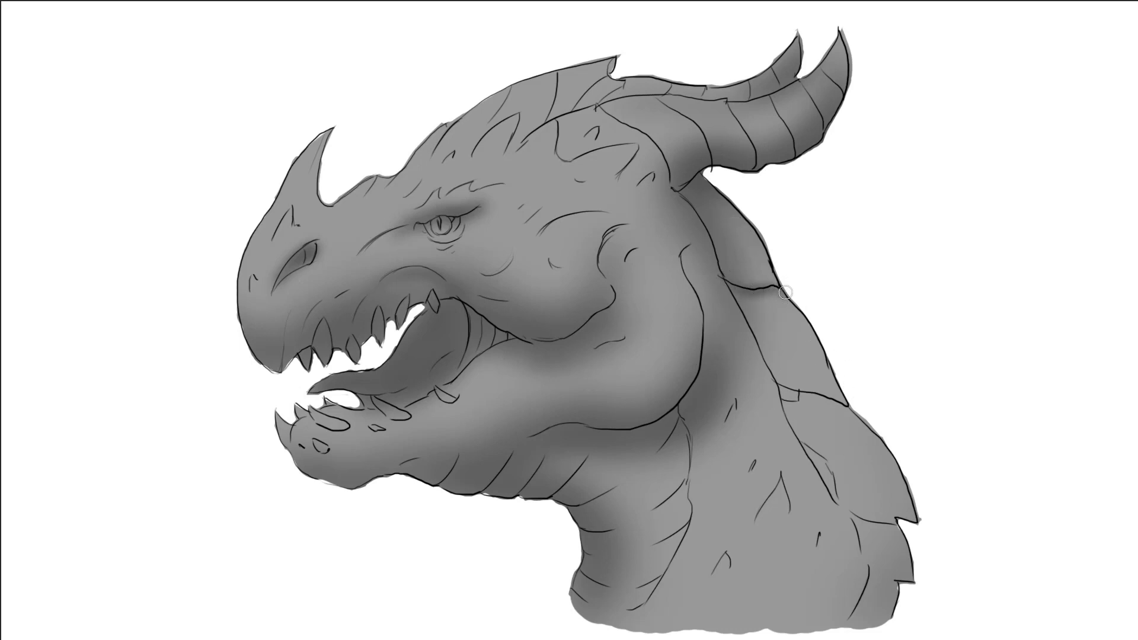
mouse_move(776, 382)
mouse_down()
mouse_move(842, 408)
mouse_move(779, 385)
mouse_up()
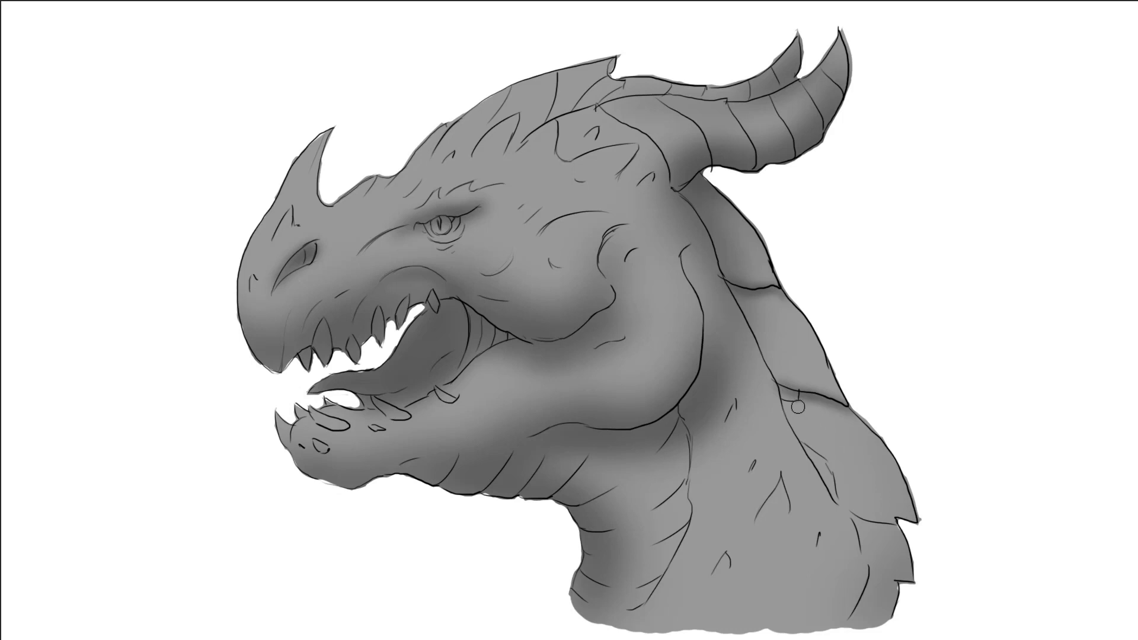
drag(845, 507, 909, 523)
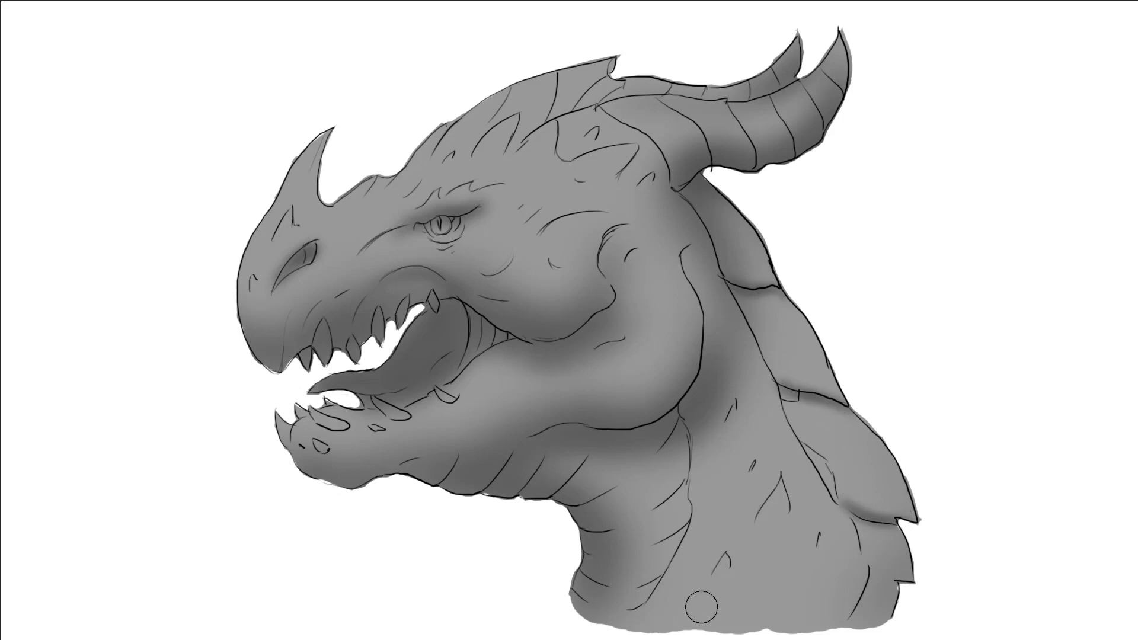
Step: Shade the neck bottom with a large brush, then add dark forehead lines and brow shading
key(bracketright)
key(bracketright)
key(bracketright)
key(bracketright)
key(bracketright)
key(bracketright)
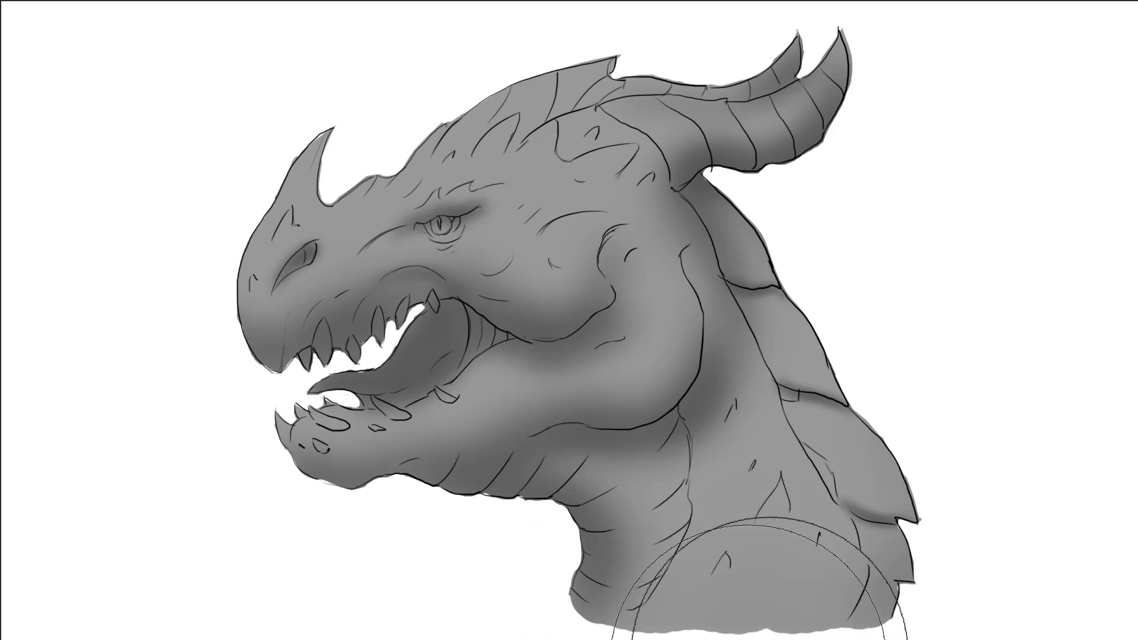
drag(722, 639, 664, 639)
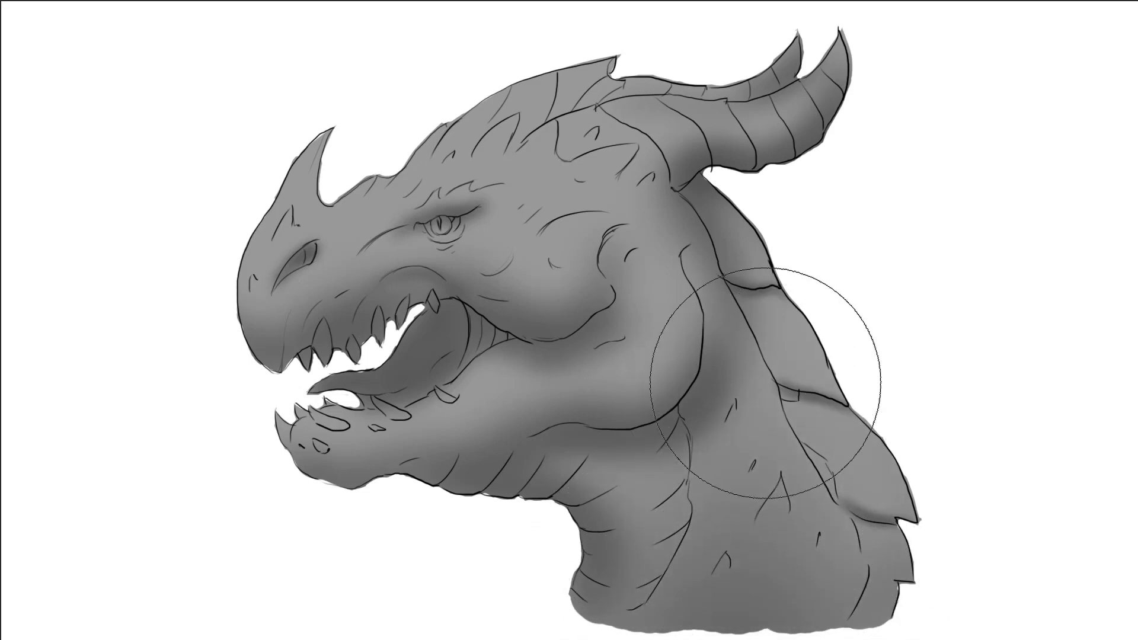
key(bracketleft)
key(bracketleft)
key(bracketleft)
key(bracketleft)
key(bracketleft)
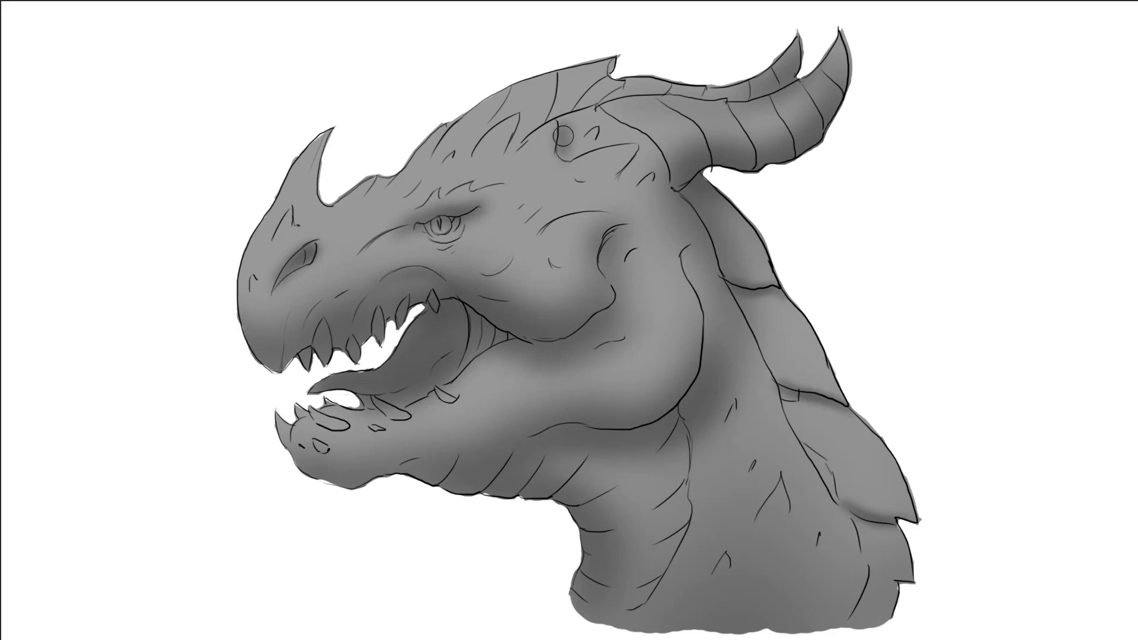
drag(558, 122, 569, 159)
drag(525, 116, 517, 148)
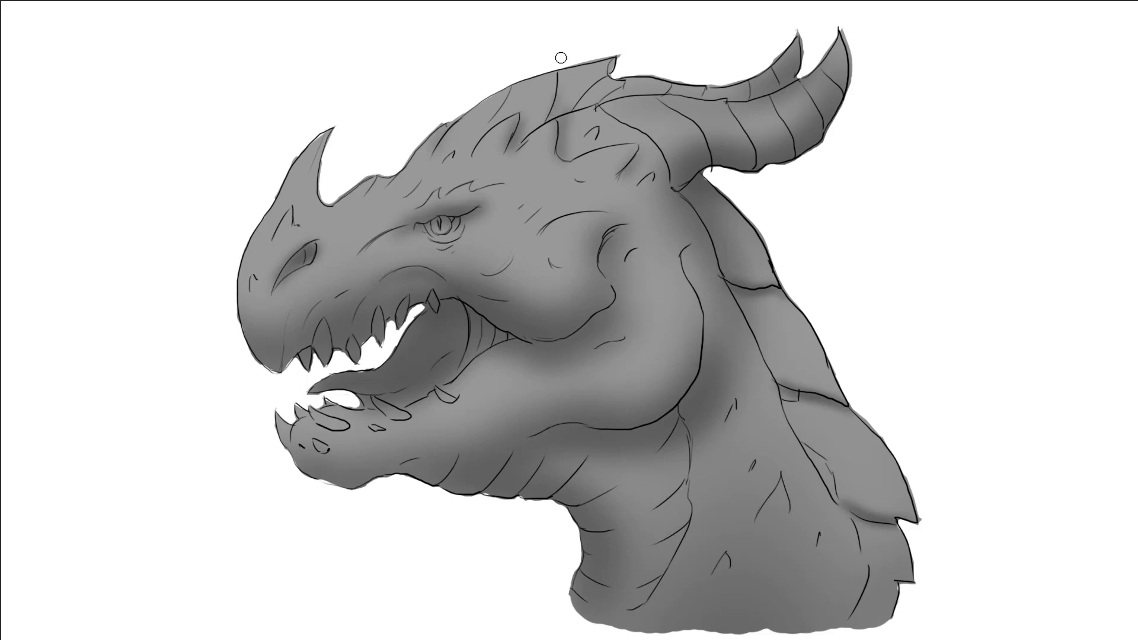
mouse_move(565, 72)
mouse_down()
mouse_move(551, 112)
mouse_move(492, 123)
mouse_up()
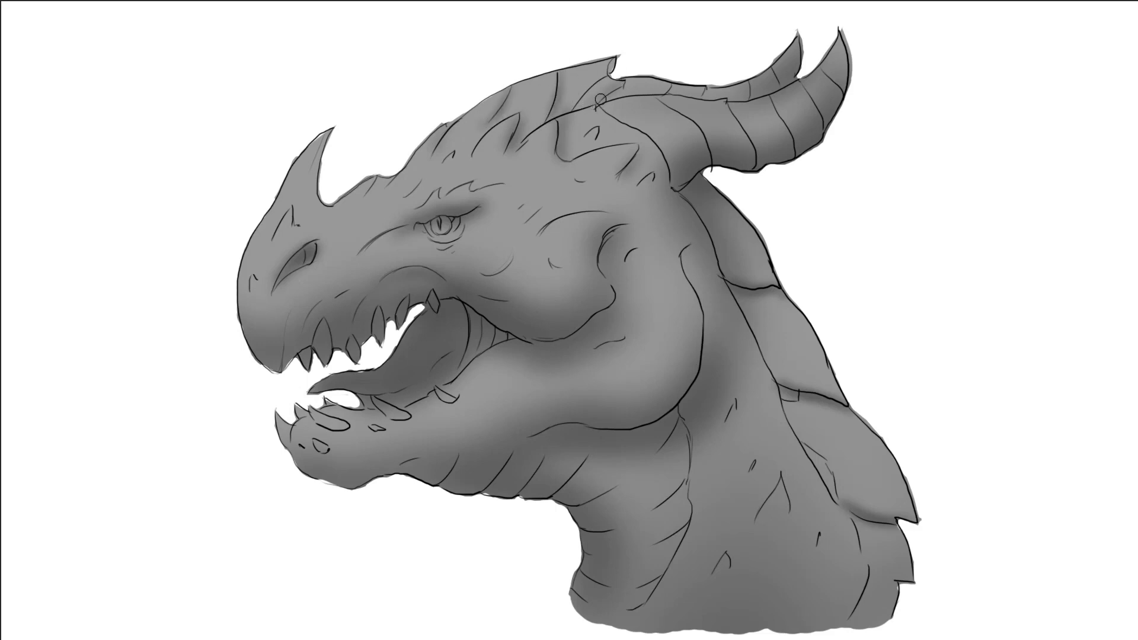
drag(616, 95, 663, 83)
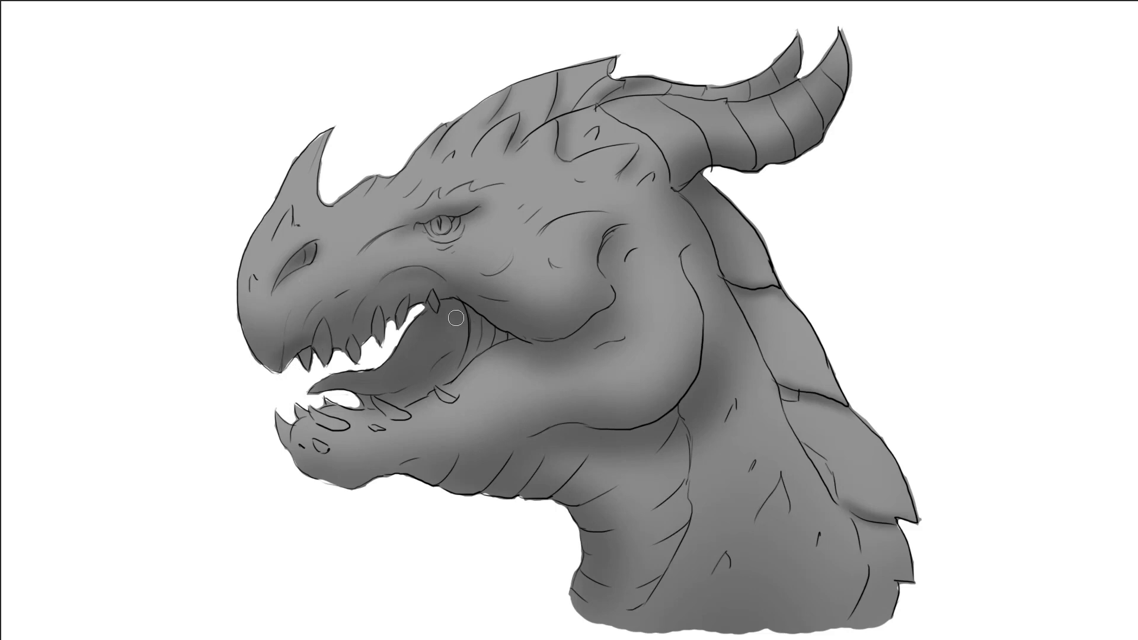
Step: Darken shading around the upper teeth, cheek, throat, lower jaw and eye
mouse_move(459, 294)
mouse_down()
mouse_move(380, 300)
mouse_move(437, 300)
mouse_move(362, 332)
mouse_up()
mouse_move(498, 332)
mouse_down()
mouse_move(686, 532)
mouse_move(615, 448)
mouse_move(647, 463)
mouse_up()
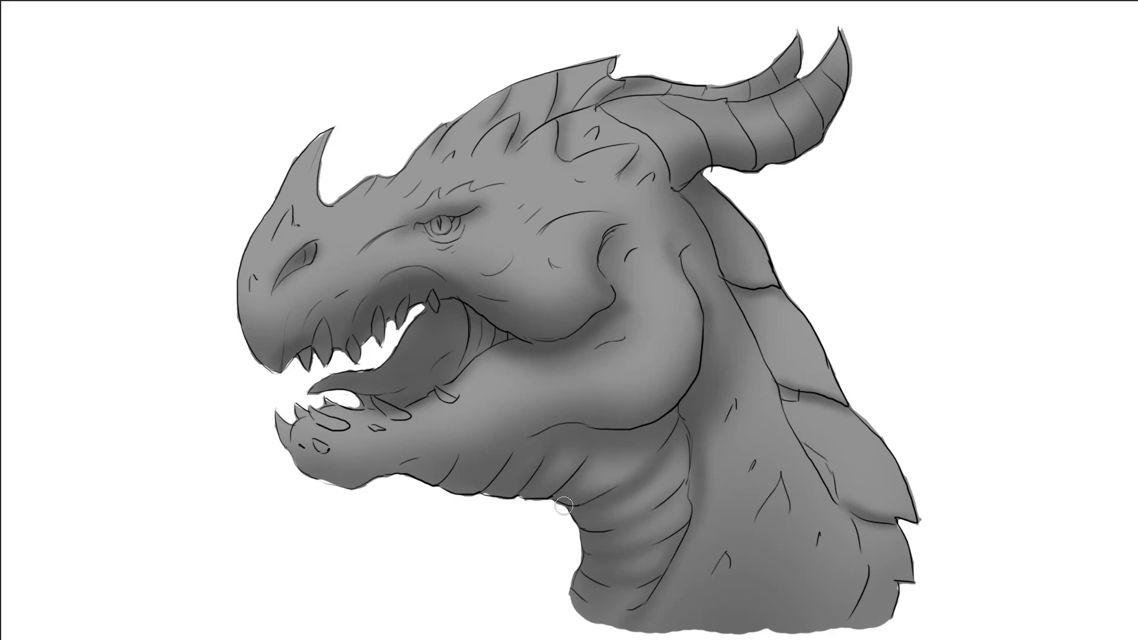
drag(460, 477, 413, 481)
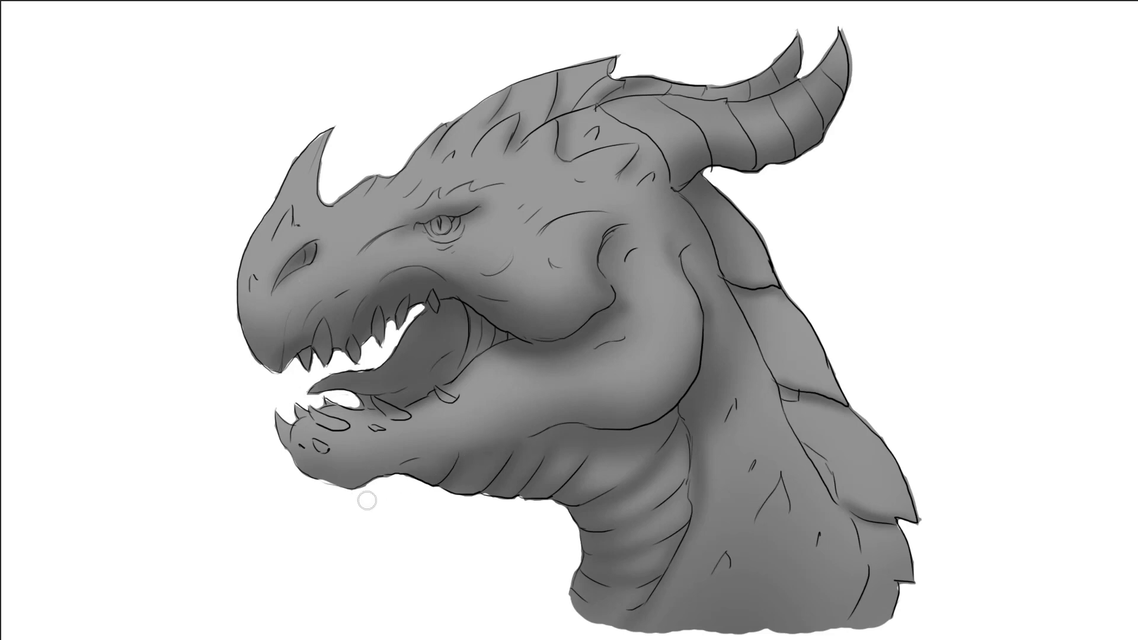
drag(300, 466, 382, 463)
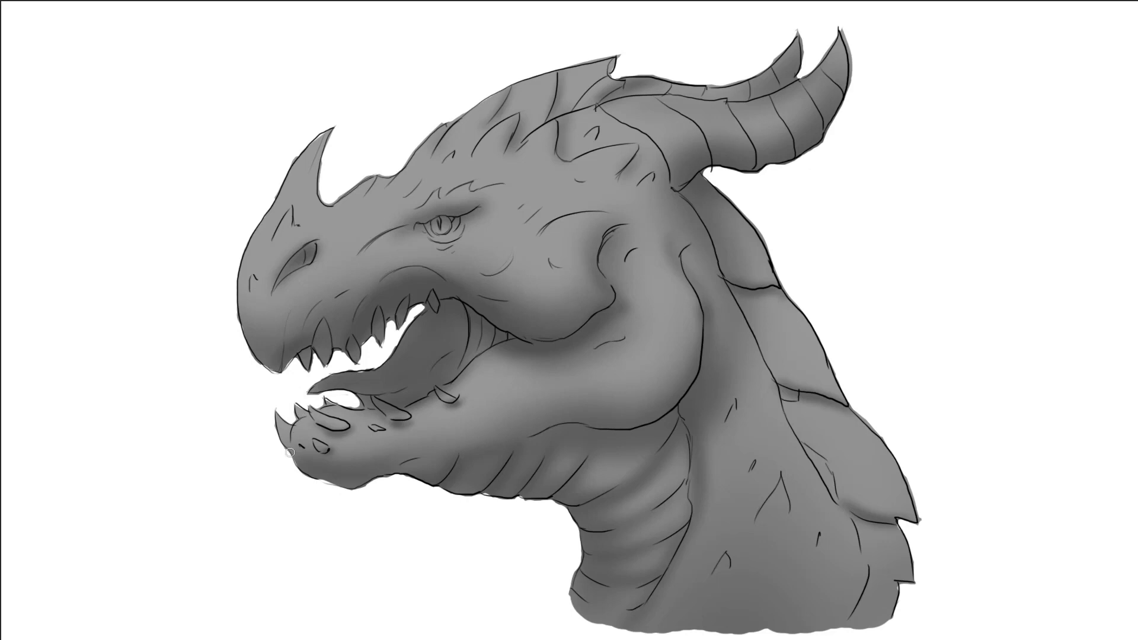
drag(289, 452, 292, 428)
drag(441, 230, 358, 236)
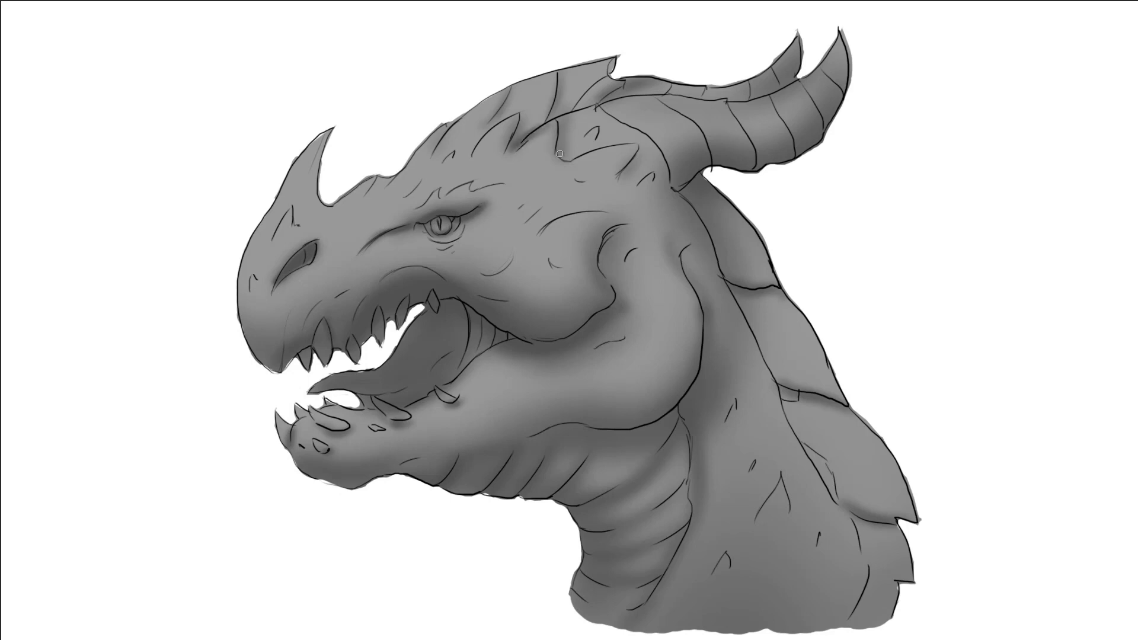
Step: Shade the horn base, inner mouth, tongue, nostril edge, under-jaw neck and cheek ridge
drag(688, 146, 676, 186)
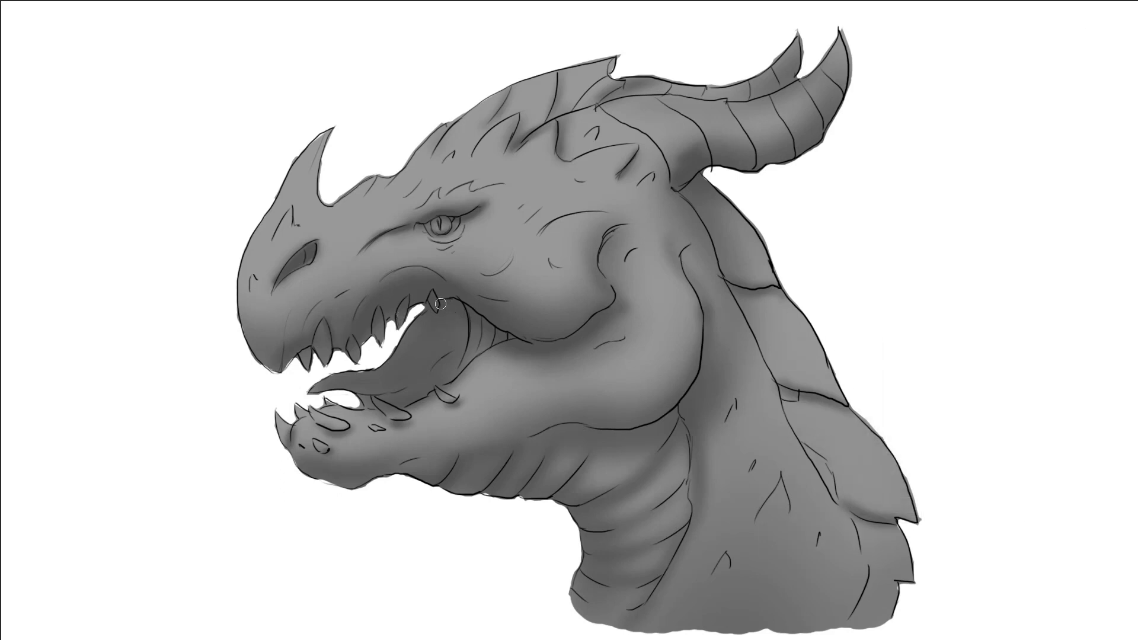
drag(454, 304, 445, 358)
mouse_move(366, 390)
mouse_down()
mouse_move(350, 392)
mouse_move(385, 390)
mouse_move(466, 335)
mouse_up()
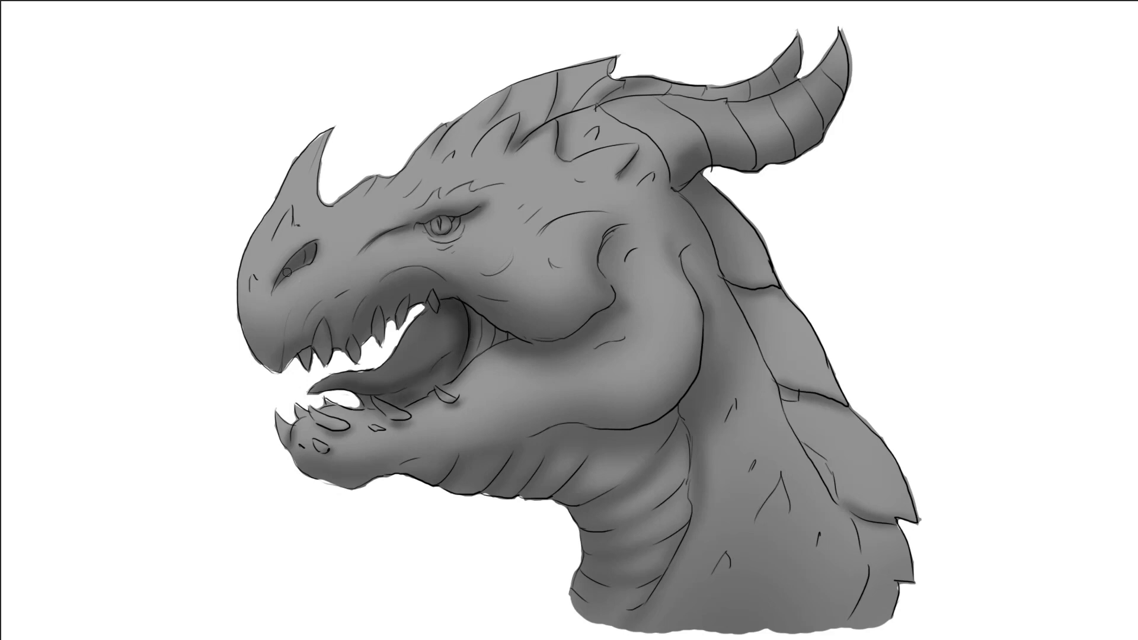
drag(298, 255, 279, 285)
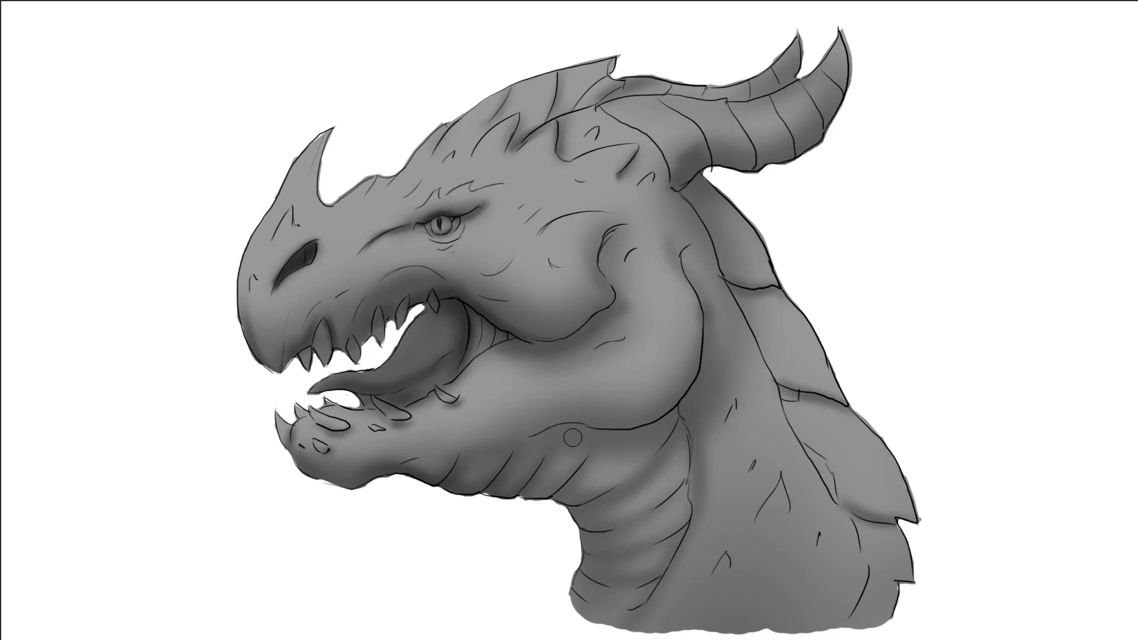
mouse_move(573, 437)
mouse_down()
mouse_move(593, 510)
mouse_move(665, 292)
mouse_move(702, 334)
mouse_up()
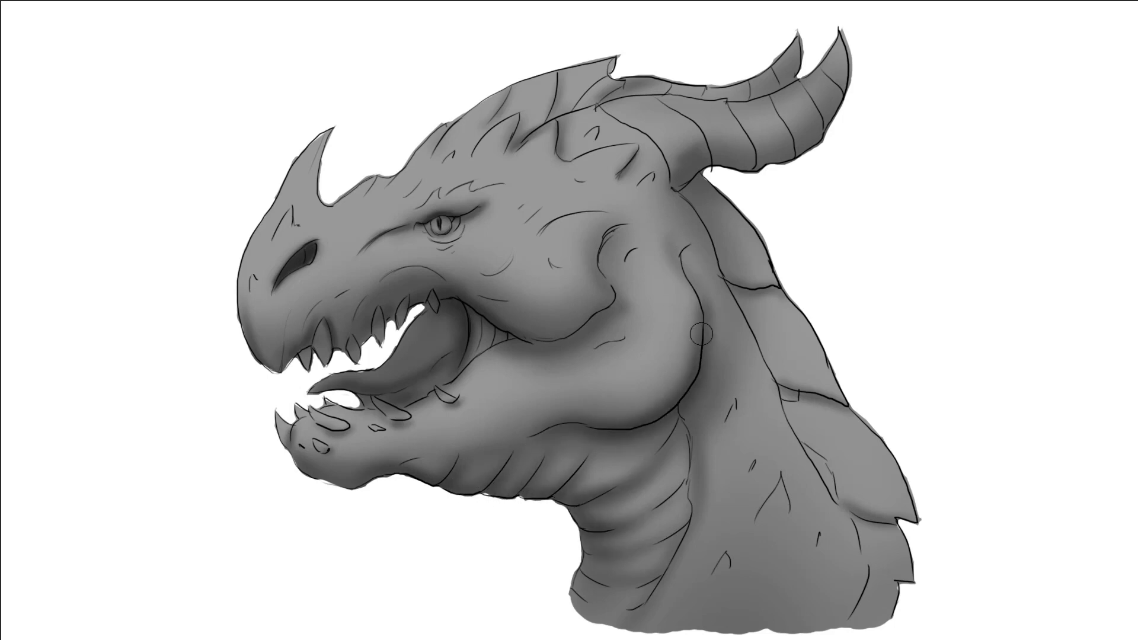
drag(665, 251, 679, 305)
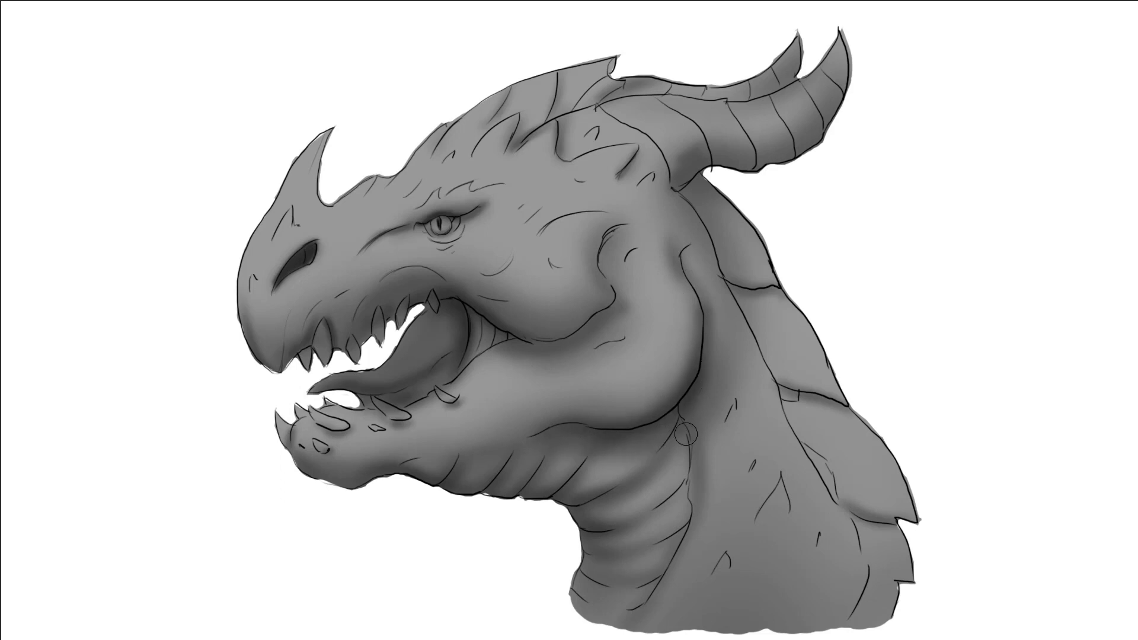
mouse_move(601, 263)
mouse_down()
mouse_move(626, 223)
mouse_move(604, 270)
mouse_up()
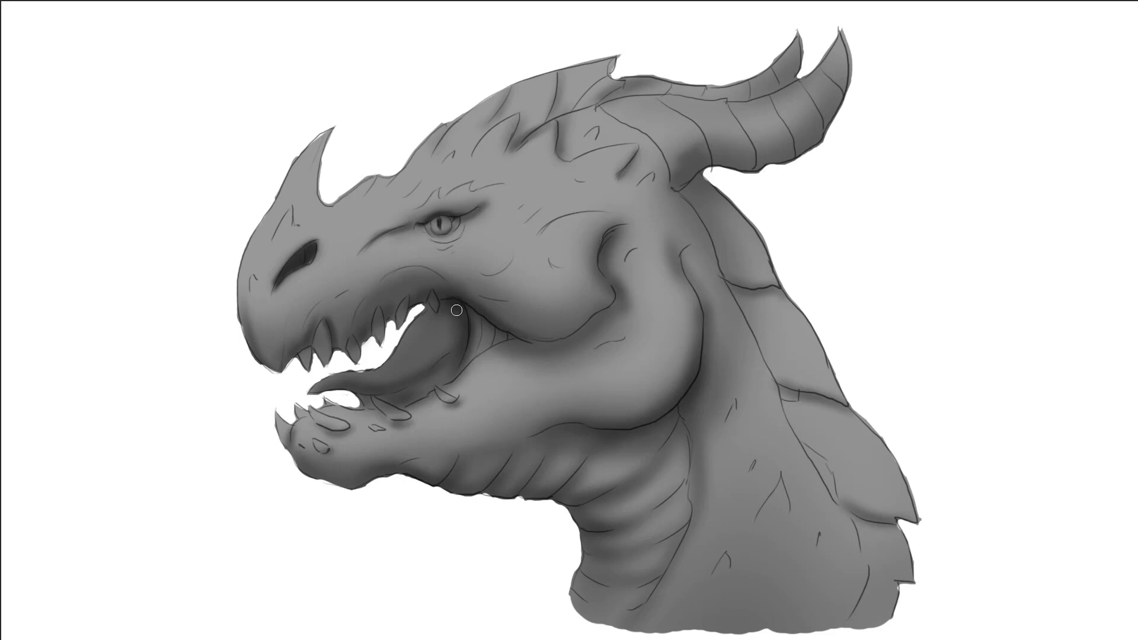
Step: Darken the mouth corner, throat, tongue and cheek line, and stroke a dark line on the upper snout
drag(457, 310, 466, 352)
drag(511, 336, 551, 325)
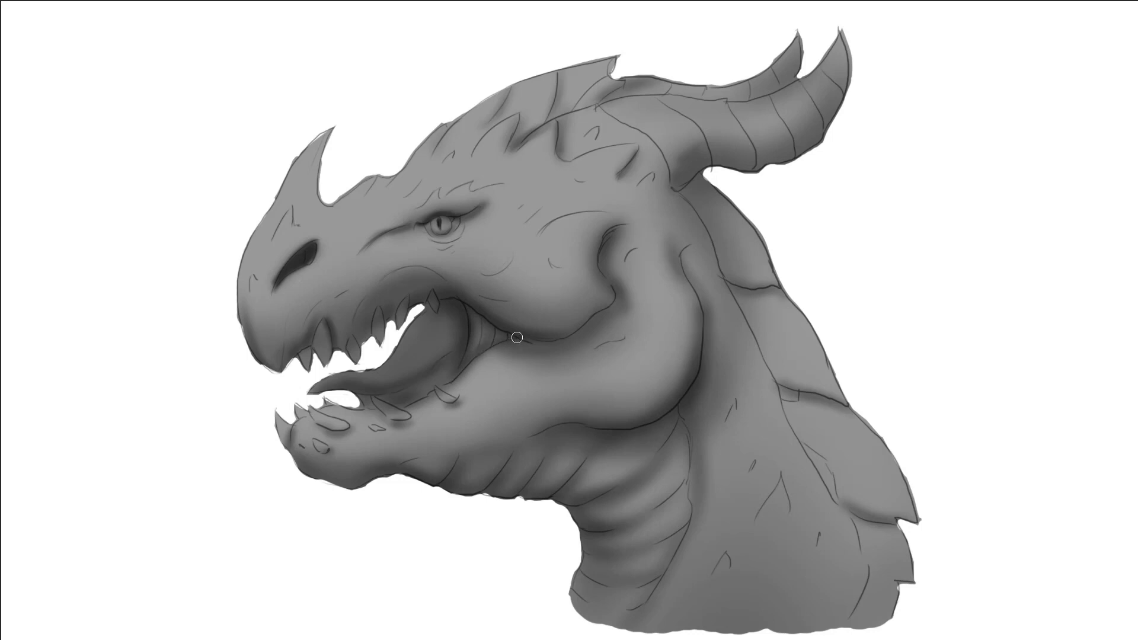
drag(477, 320, 482, 344)
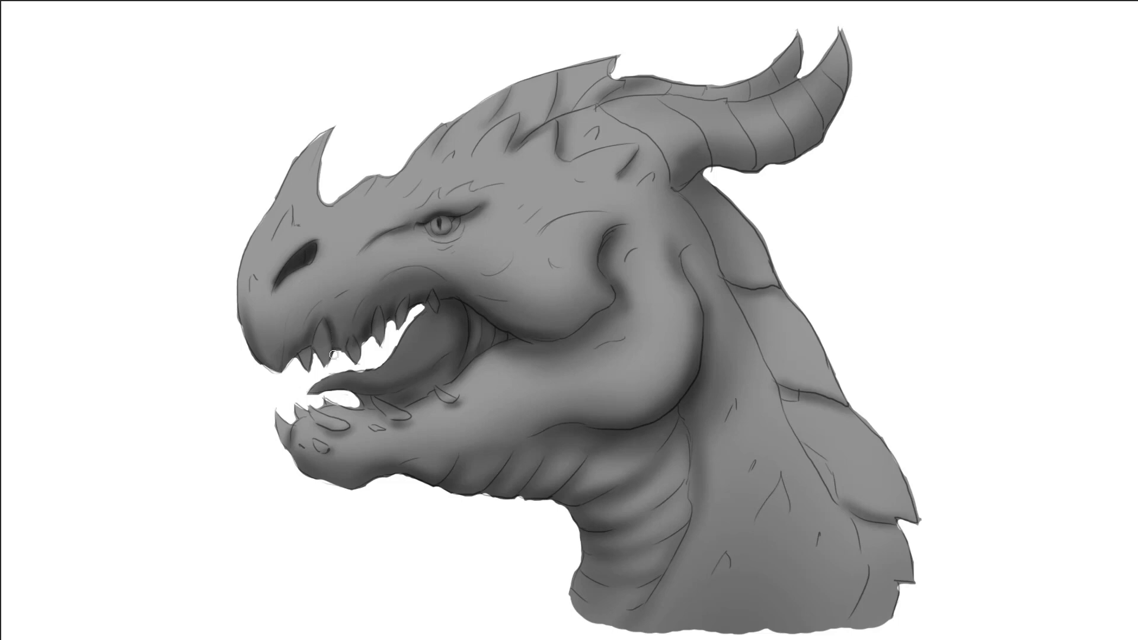
drag(309, 324, 303, 350)
drag(298, 228, 293, 206)
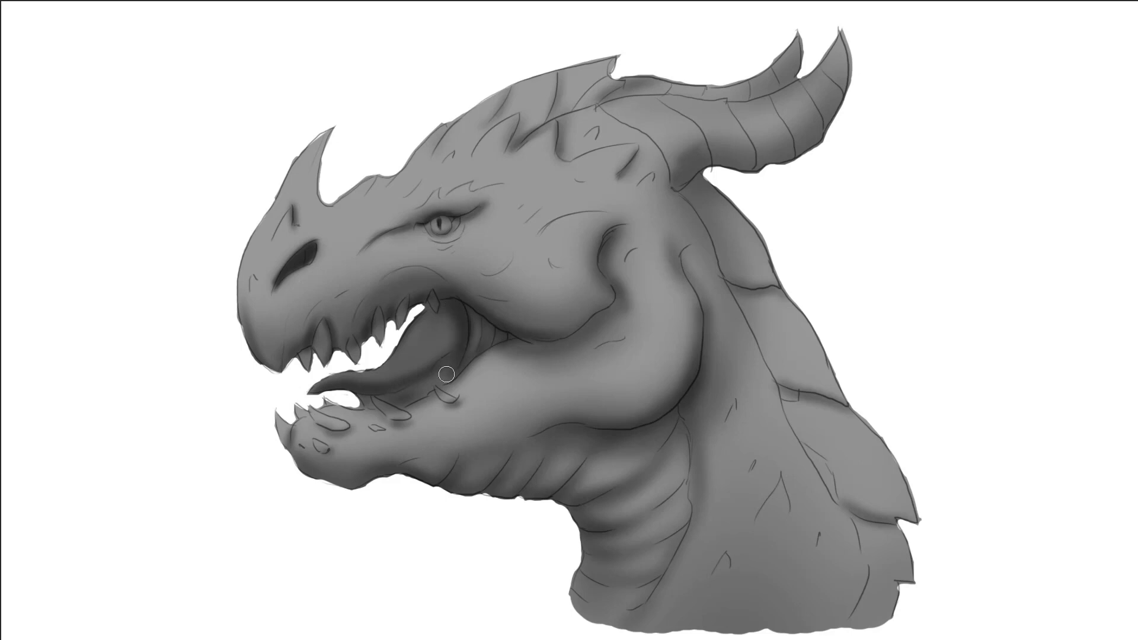
mouse_move(446, 374)
mouse_down()
mouse_move(397, 410)
mouse_move(435, 375)
mouse_move(379, 398)
mouse_move(363, 385)
mouse_move(430, 357)
mouse_move(418, 368)
mouse_up()
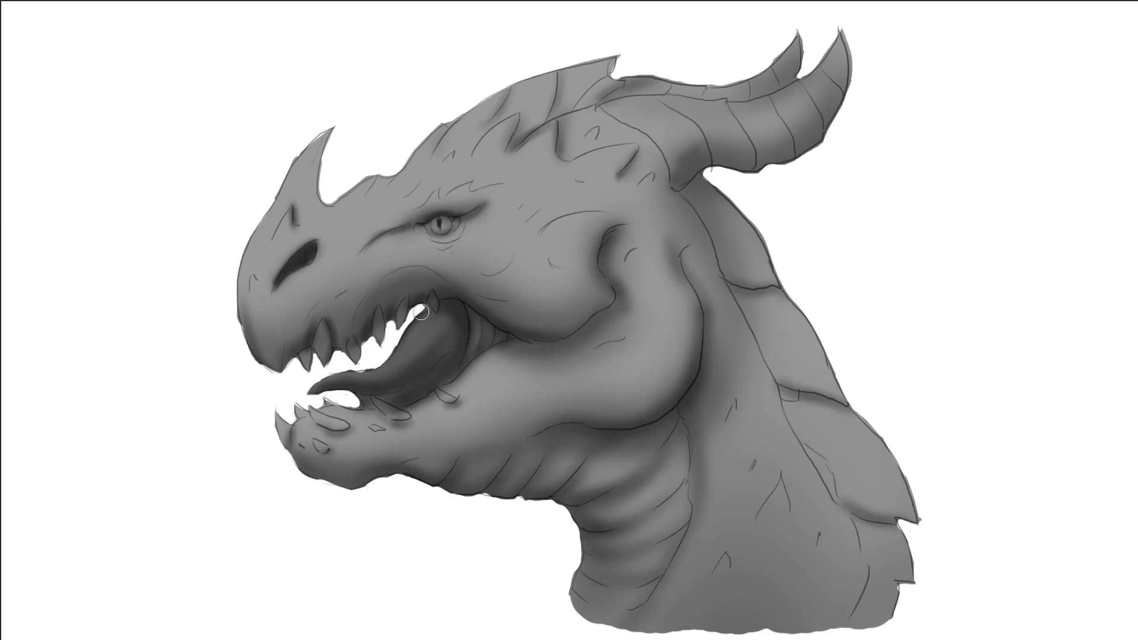
drag(445, 305, 442, 315)
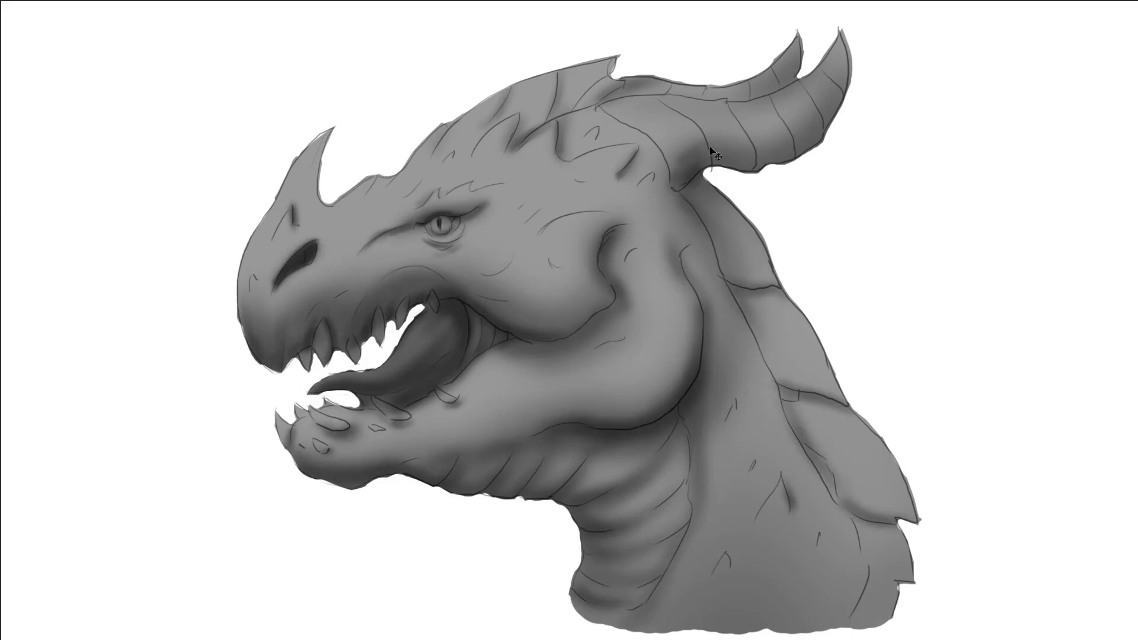
Step: Shade and blend the neck shadow running down from under the horn base
mouse_move(715, 160)
mouse_down()
mouse_move(682, 192)
mouse_move(703, 177)
mouse_move(705, 231)
mouse_up()
drag(708, 190, 723, 251)
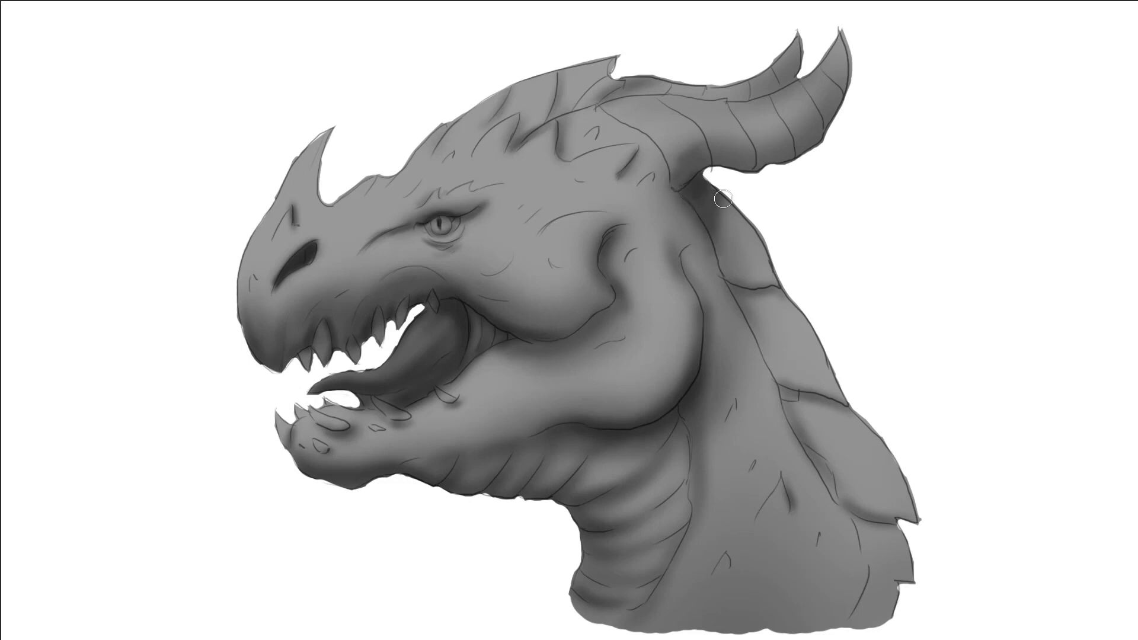
drag(708, 177, 718, 255)
mouse_move(699, 184)
mouse_down()
mouse_move(730, 214)
mouse_move(735, 255)
mouse_up()
Step: With a small brush, add dark details along the crest notches, crest top and spikes
key(bracketleft)
key(bracketleft)
key(bracketleft)
drag(602, 102, 623, 94)
key(bracketright)
mouse_move(602, 102)
mouse_down()
mouse_move(649, 82)
mouse_move(687, 98)
mouse_move(673, 83)
mouse_move(665, 95)
mouse_move(687, 103)
mouse_up()
key(bracketleft)
mouse_move(600, 105)
mouse_down()
mouse_move(642, 100)
mouse_move(568, 112)
mouse_up()
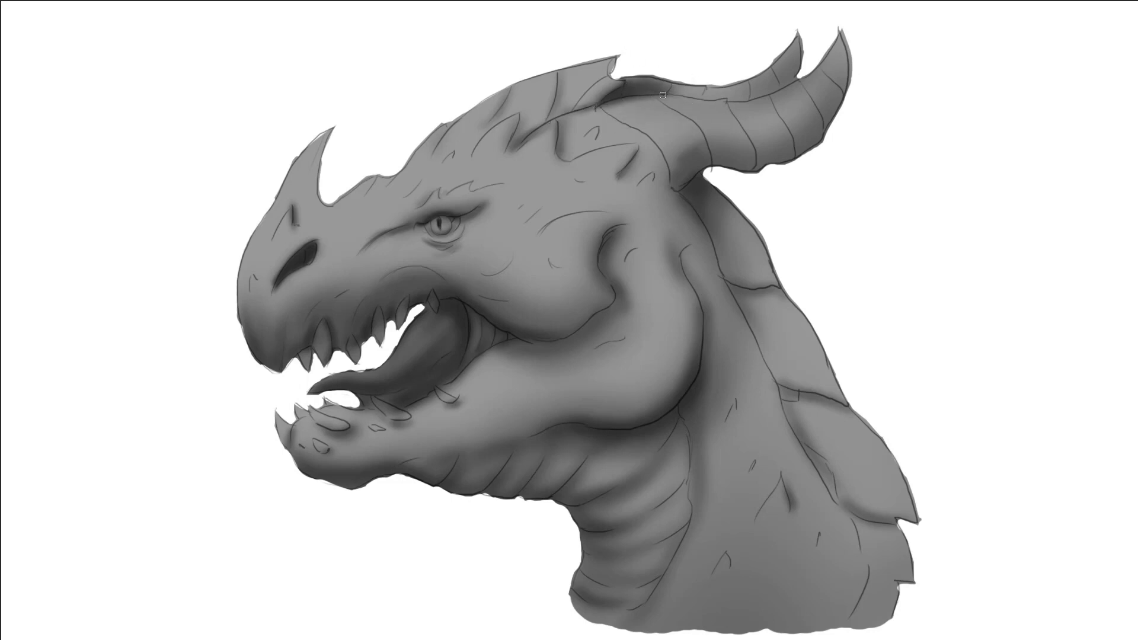
drag(661, 96, 704, 92)
drag(610, 77, 617, 60)
mouse_move(510, 145)
mouse_down()
mouse_move(524, 114)
mouse_move(492, 101)
mouse_up()
drag(454, 156, 436, 126)
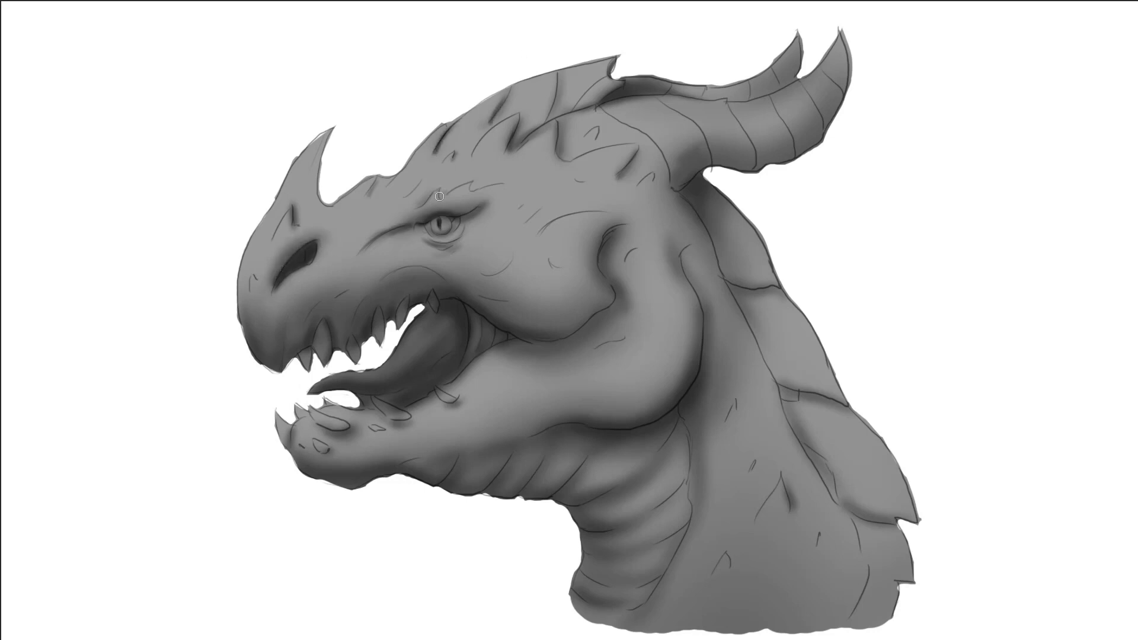
Step: With a much larger brush, shade the crest spikes, horn base and right horn
key(bracketright)
key(bracketright)
key(bracketright)
drag(609, 158, 629, 178)
drag(590, 122, 554, 86)
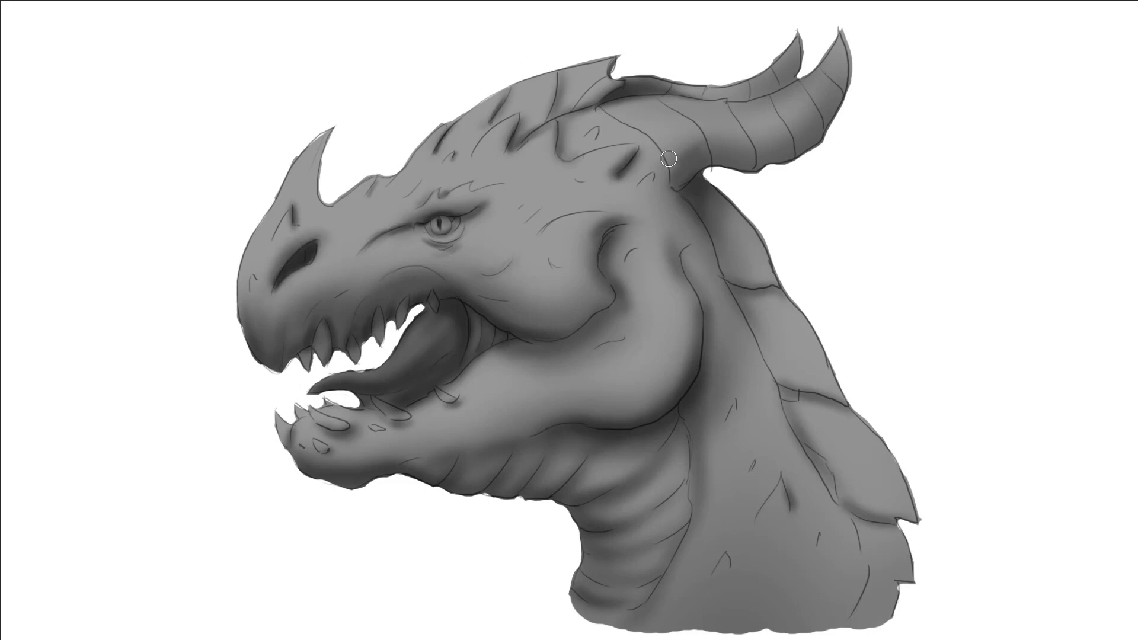
mouse_move(652, 187)
mouse_down()
mouse_move(699, 146)
mouse_move(846, 78)
mouse_up()
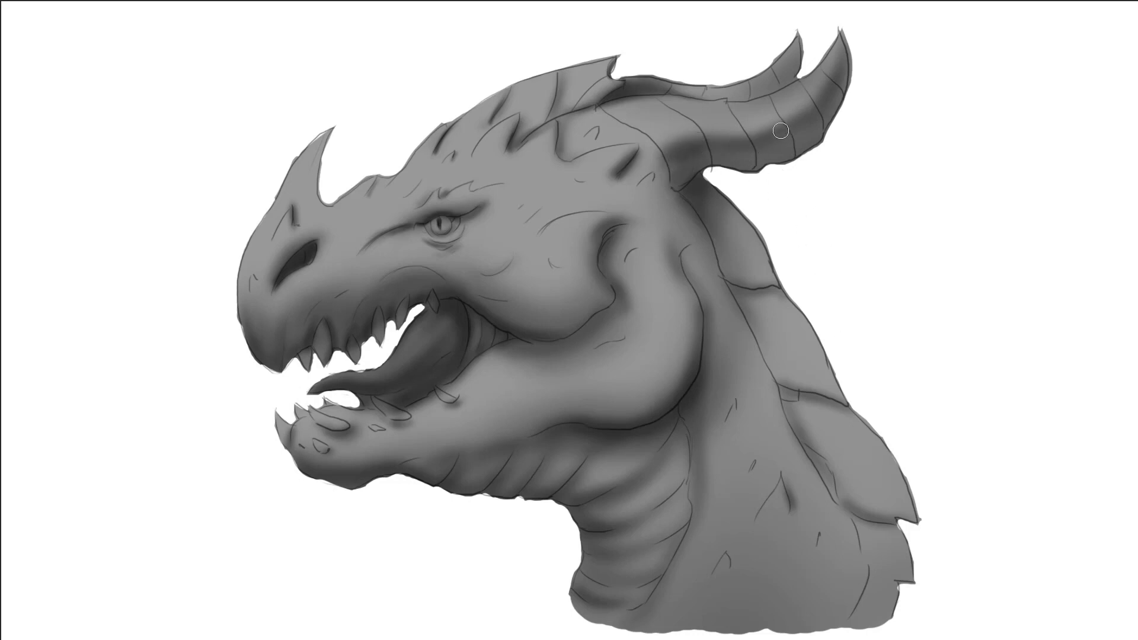
Step: Darken both horns and deepen the shadow along the horn base seam
drag(800, 119, 841, 35)
mouse_move(769, 75)
mouse_down()
mouse_move(735, 96)
mouse_move(795, 49)
mouse_up()
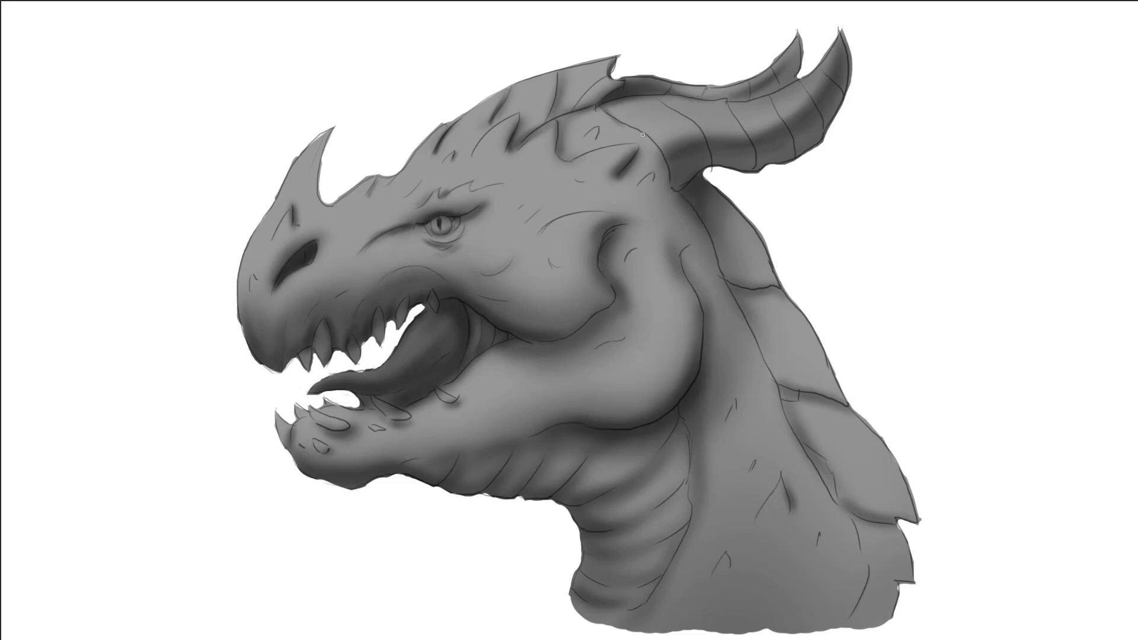
drag(606, 108, 686, 155)
mouse_move(657, 94)
mouse_down()
mouse_move(705, 133)
mouse_move(830, 67)
mouse_up()
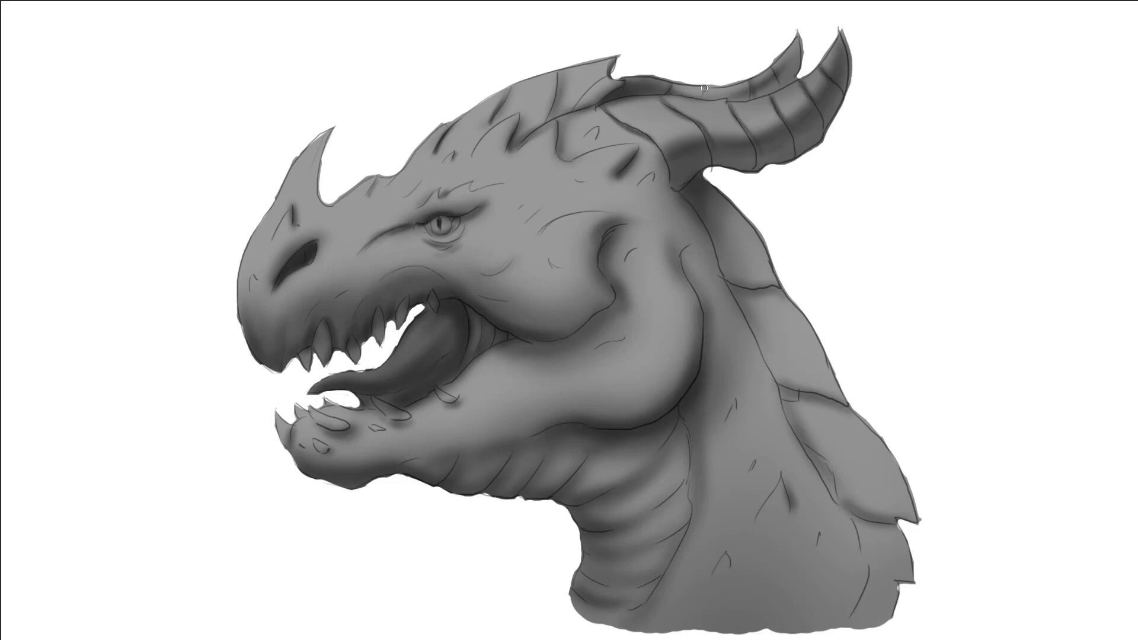
drag(704, 88, 705, 96)
drag(667, 166, 649, 142)
Step: Shade the ridge spikes on top of the head and the cheek fold's left edge
drag(557, 99, 550, 119)
drag(561, 72, 551, 119)
drag(475, 153, 515, 120)
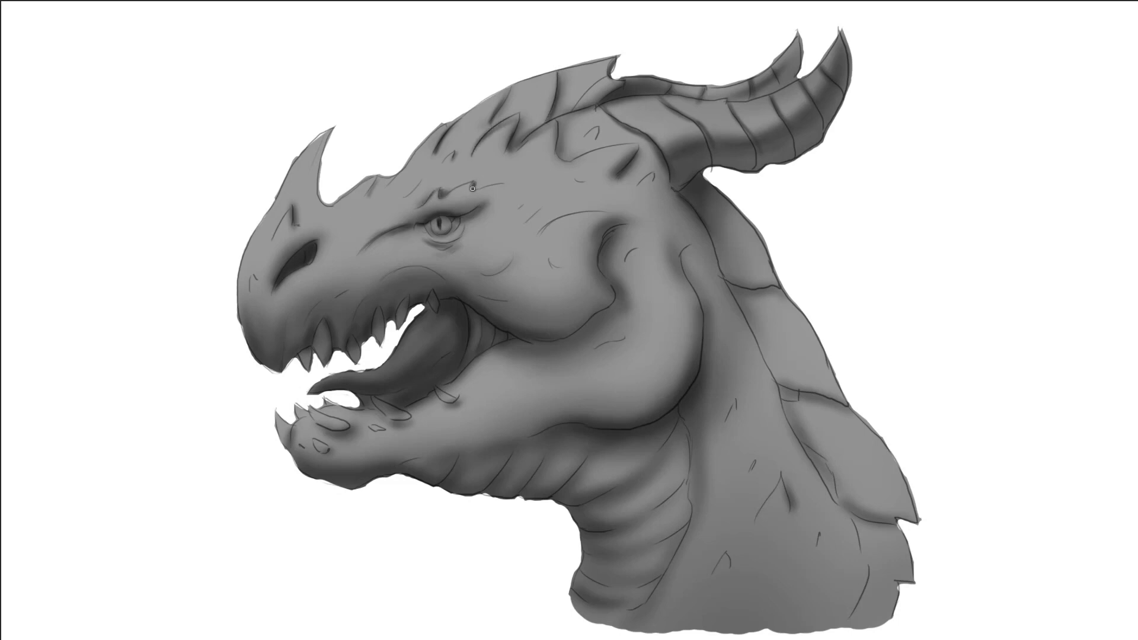
drag(605, 241, 618, 299)
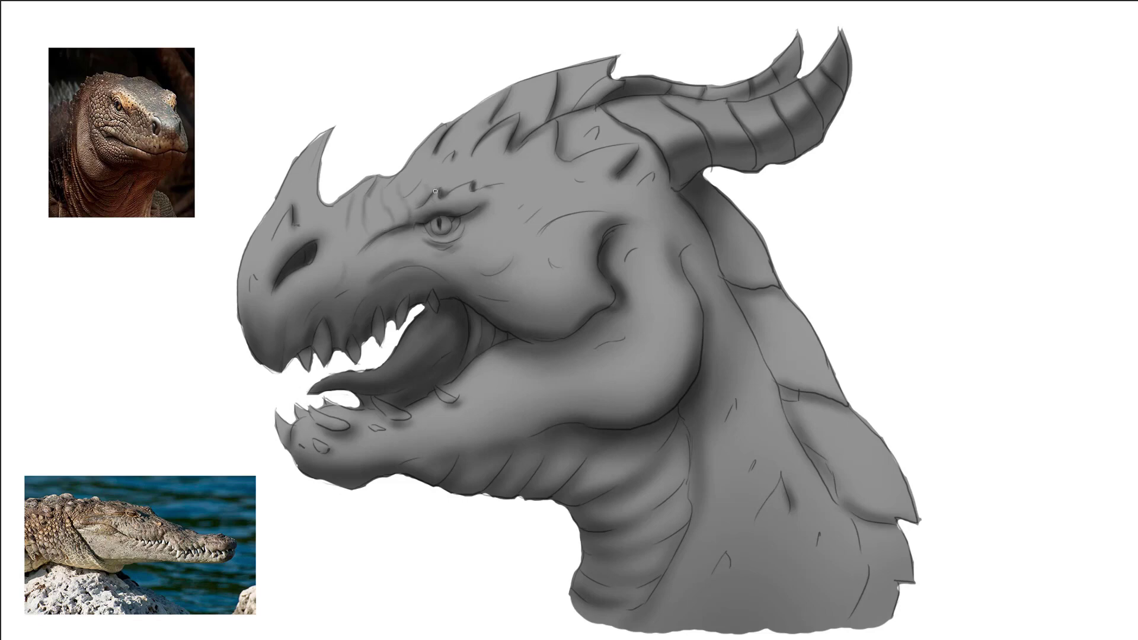
Step: Shade the brow and snout ridge, fill the lower-teeth gap grey, and mottle the jaw and cheek
drag(445, 183, 437, 163)
drag(336, 238, 328, 204)
drag(307, 418, 289, 445)
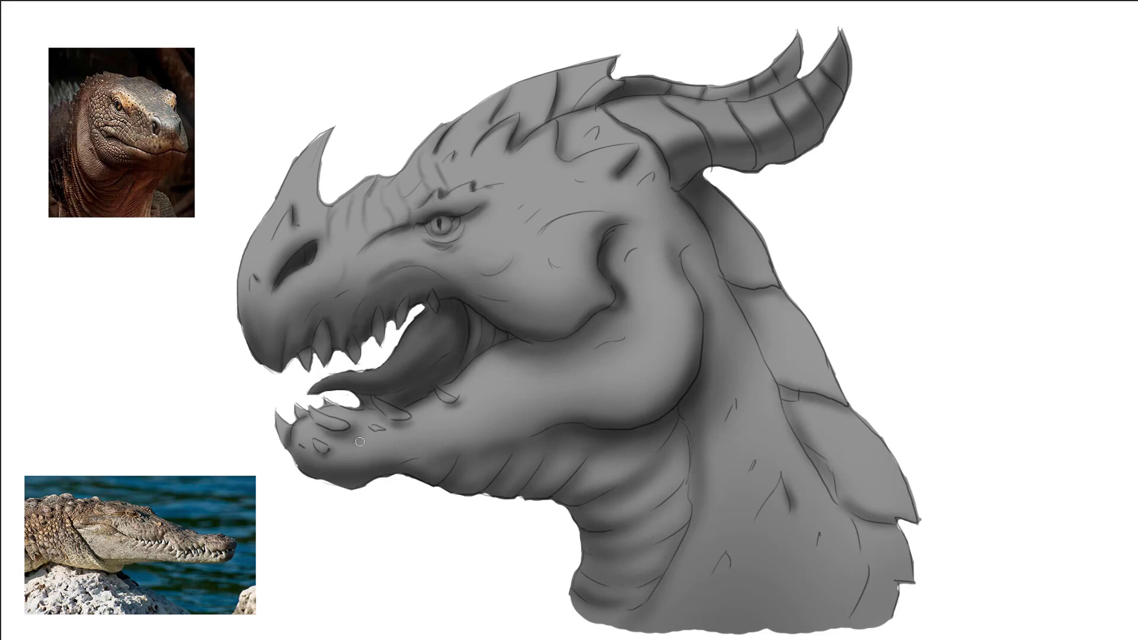
drag(440, 415, 431, 419)
drag(518, 361, 495, 375)
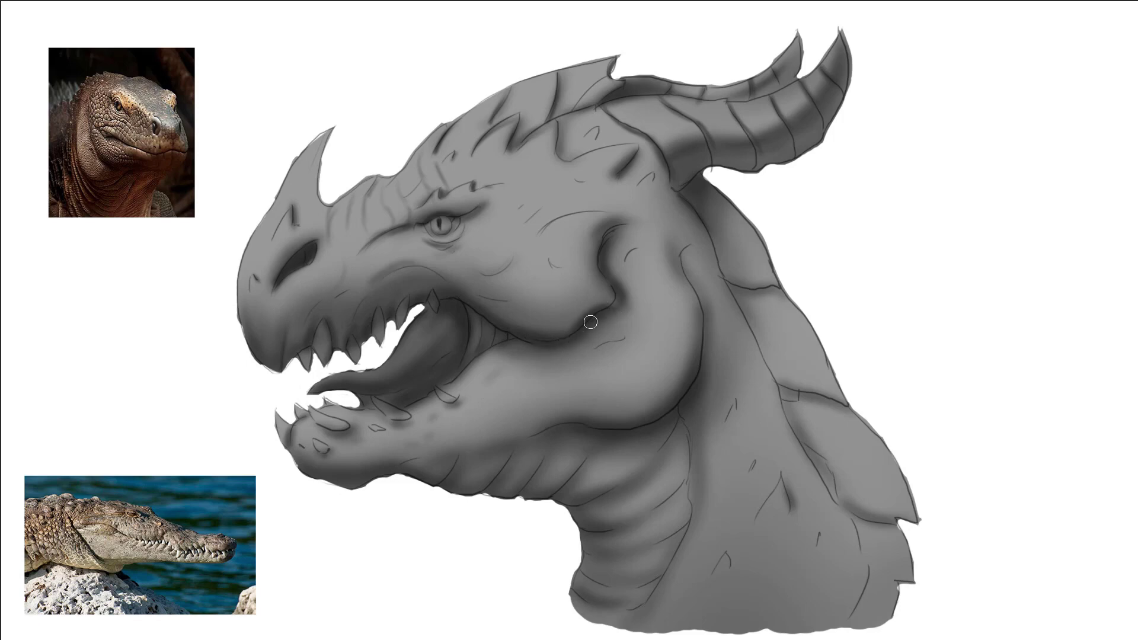
drag(587, 295, 565, 315)
drag(515, 301, 543, 287)
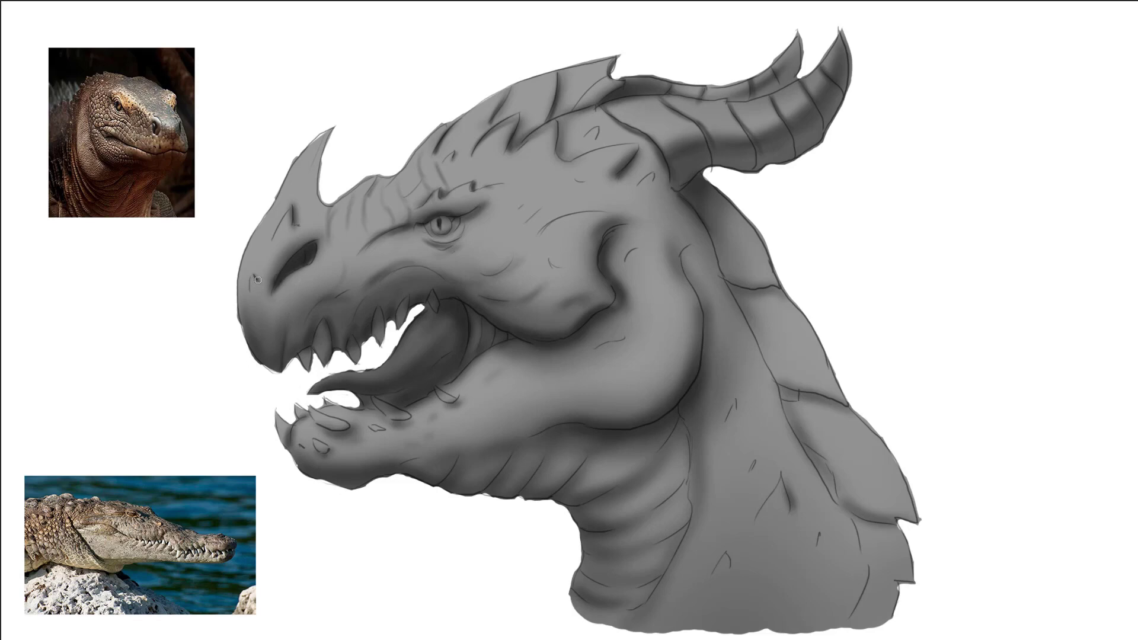
Step: Bolden the nostril and darken the snout horn, snout front, jaw crease, cheek and under-eye
drag(258, 280, 256, 267)
mouse_move(314, 203)
mouse_down()
mouse_move(326, 139)
mouse_move(320, 204)
mouse_move(330, 183)
mouse_up()
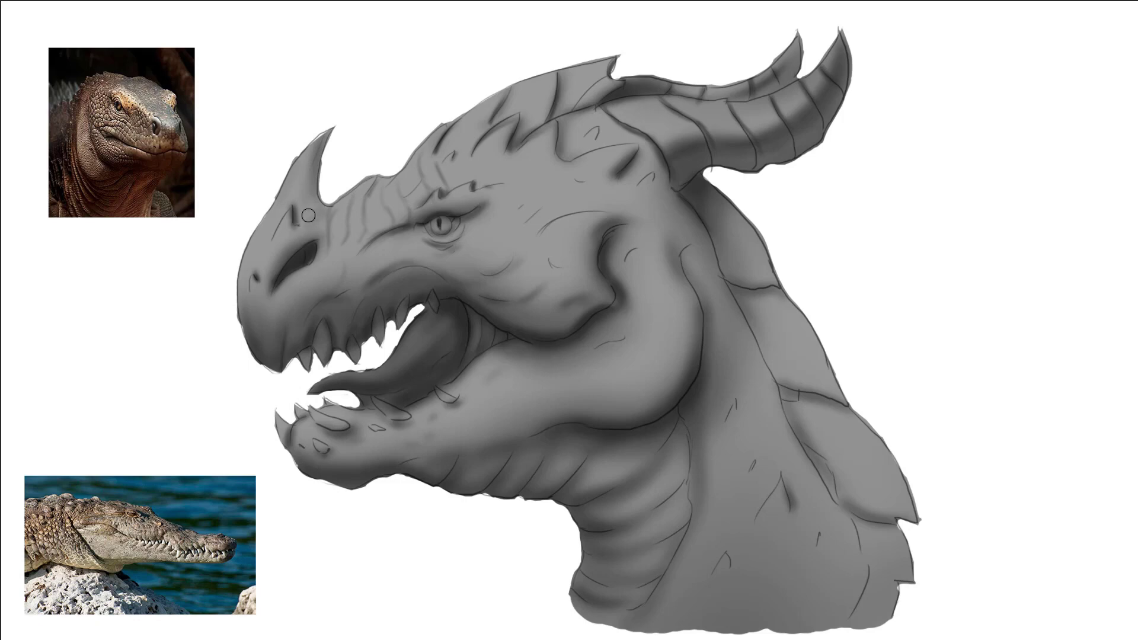
drag(249, 341, 279, 284)
drag(386, 274, 418, 270)
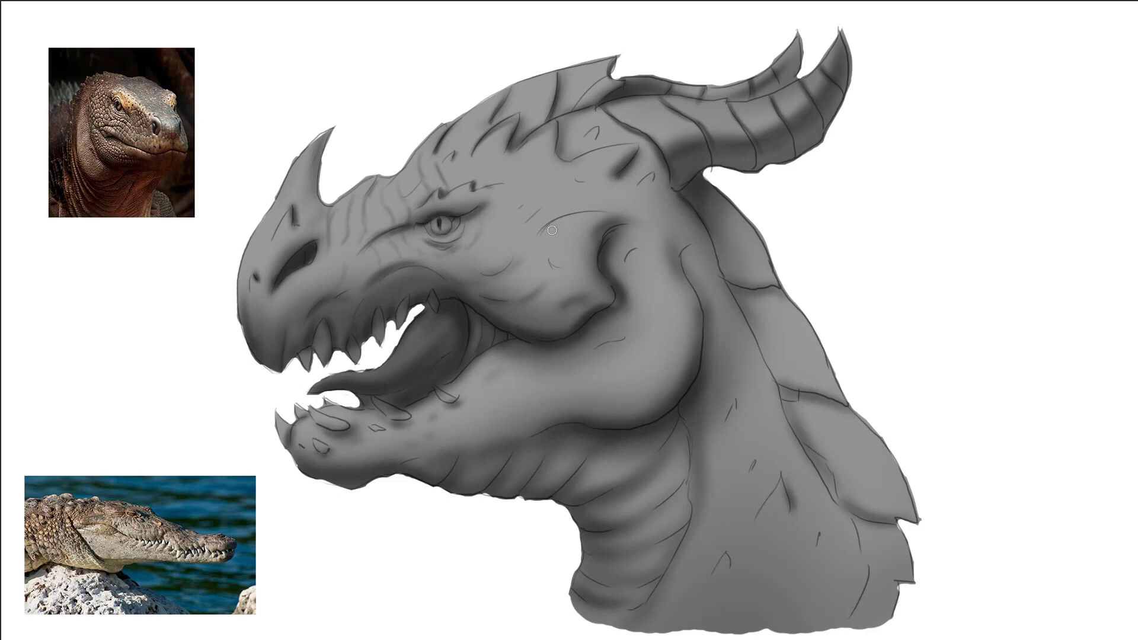
mouse_move(541, 237)
mouse_down()
mouse_move(568, 214)
mouse_move(603, 210)
mouse_move(528, 194)
mouse_up()
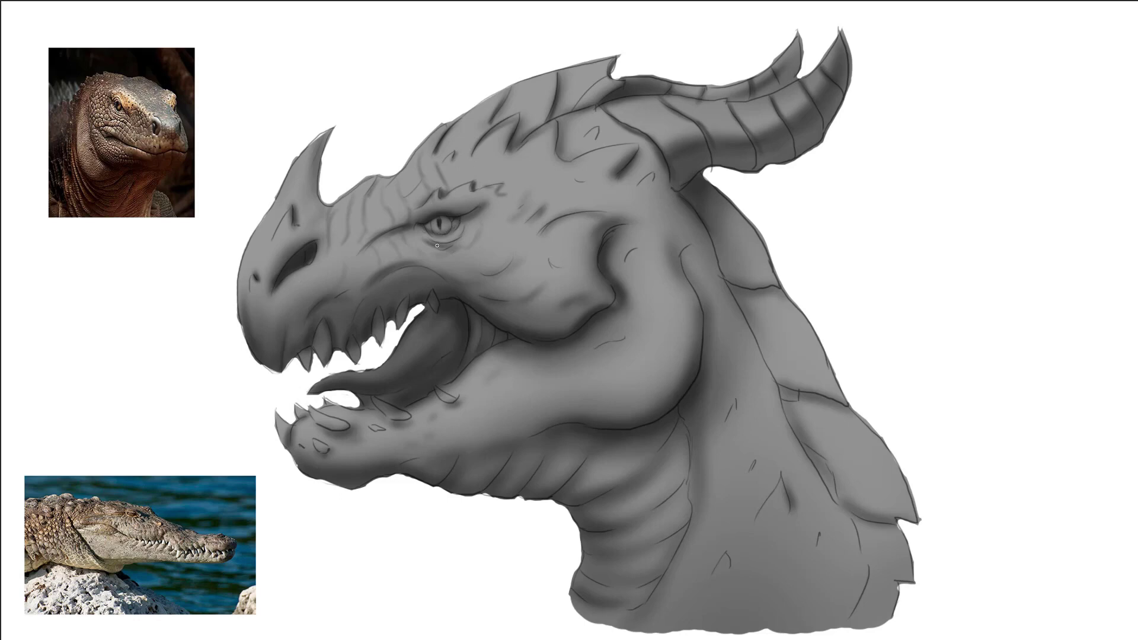
drag(437, 246, 465, 239)
drag(311, 163, 320, 205)
Step: Add dark shading strokes on the horn, nose, brow and jaw
drag(329, 131, 323, 225)
drag(258, 300, 258, 343)
drag(489, 89, 510, 124)
drag(587, 125, 602, 142)
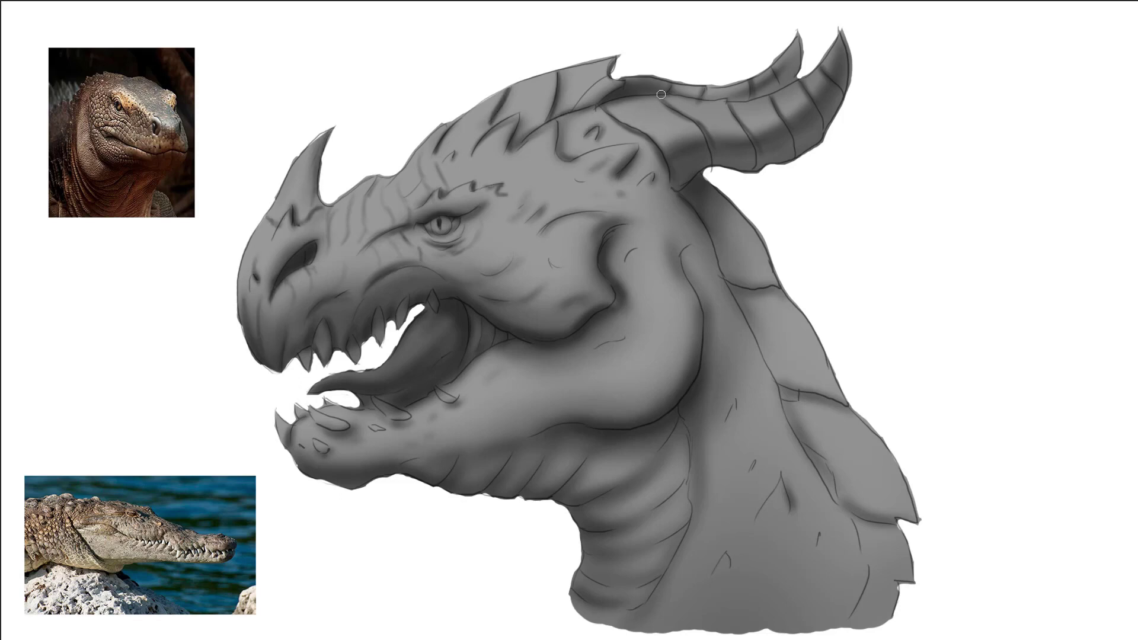
Step: Darken the right neck plates, their edges and the neck contour, plus the cheek fold
drag(723, 208, 795, 392)
drag(789, 320, 842, 410)
mouse_move(806, 444)
mouse_down()
mouse_move(830, 498)
mouse_move(862, 516)
mouse_up()
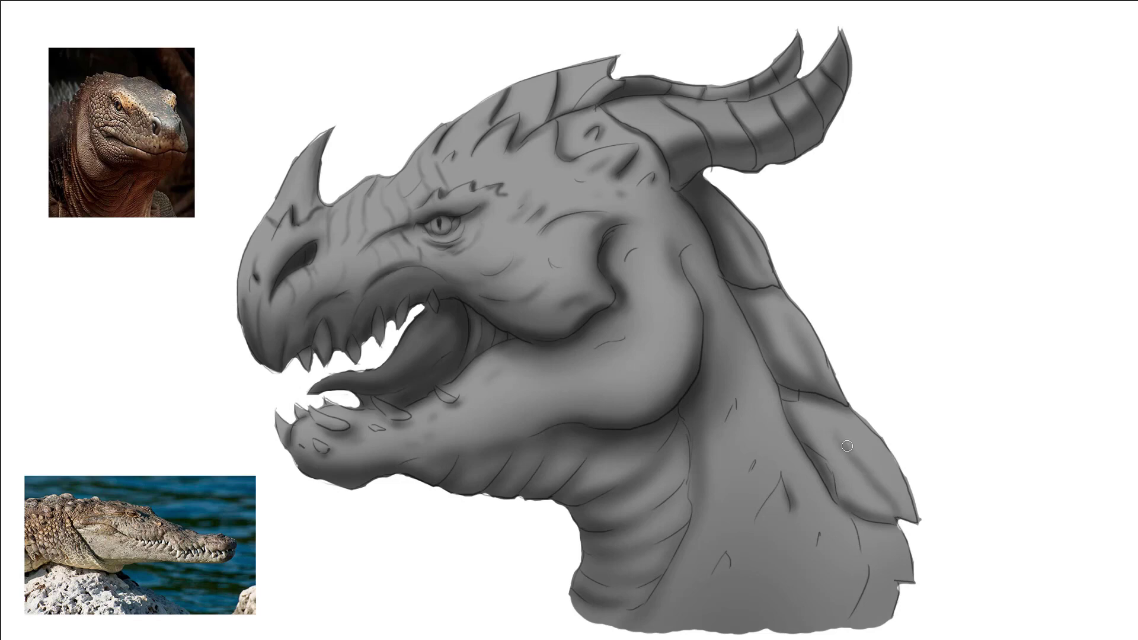
drag(842, 422, 875, 455)
drag(784, 391, 797, 402)
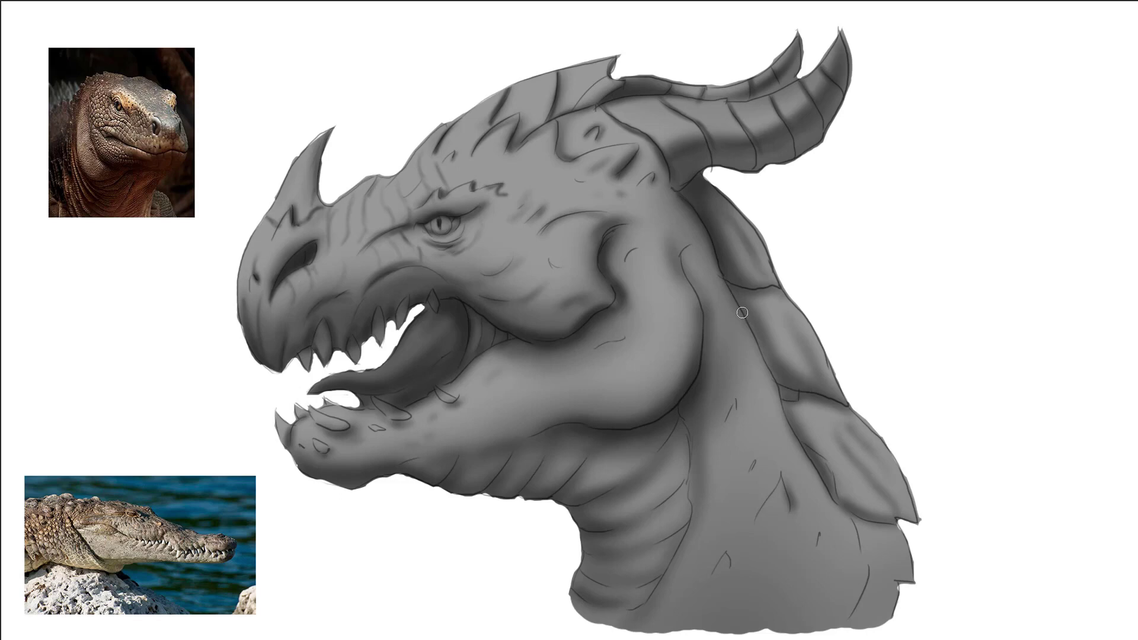
drag(738, 295, 771, 375)
drag(681, 229, 697, 308)
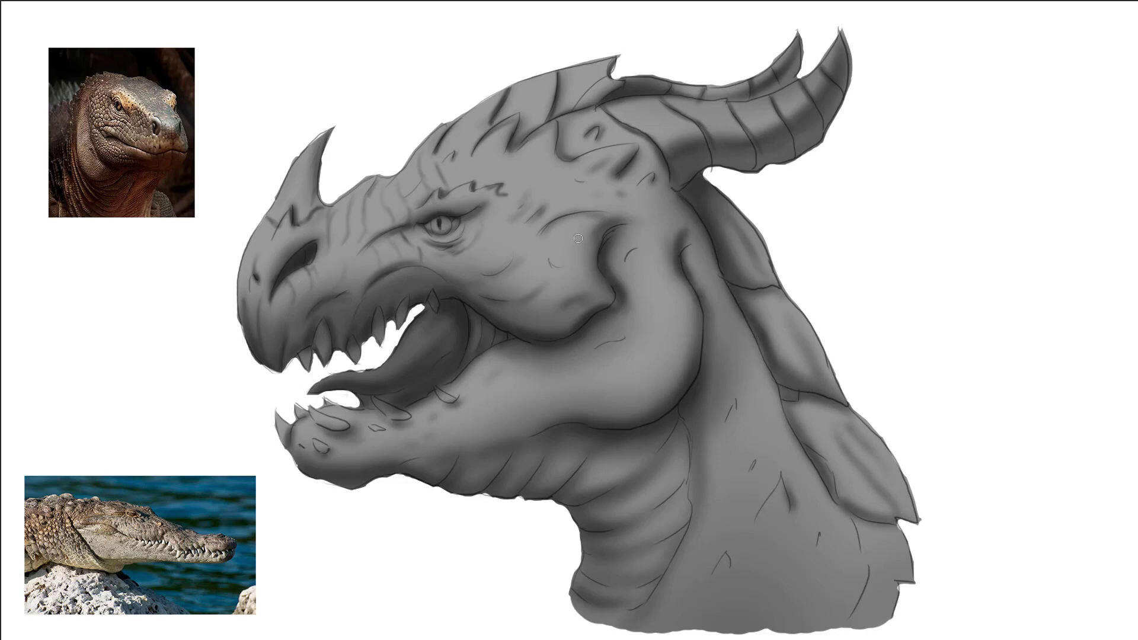
drag(578, 238, 593, 225)
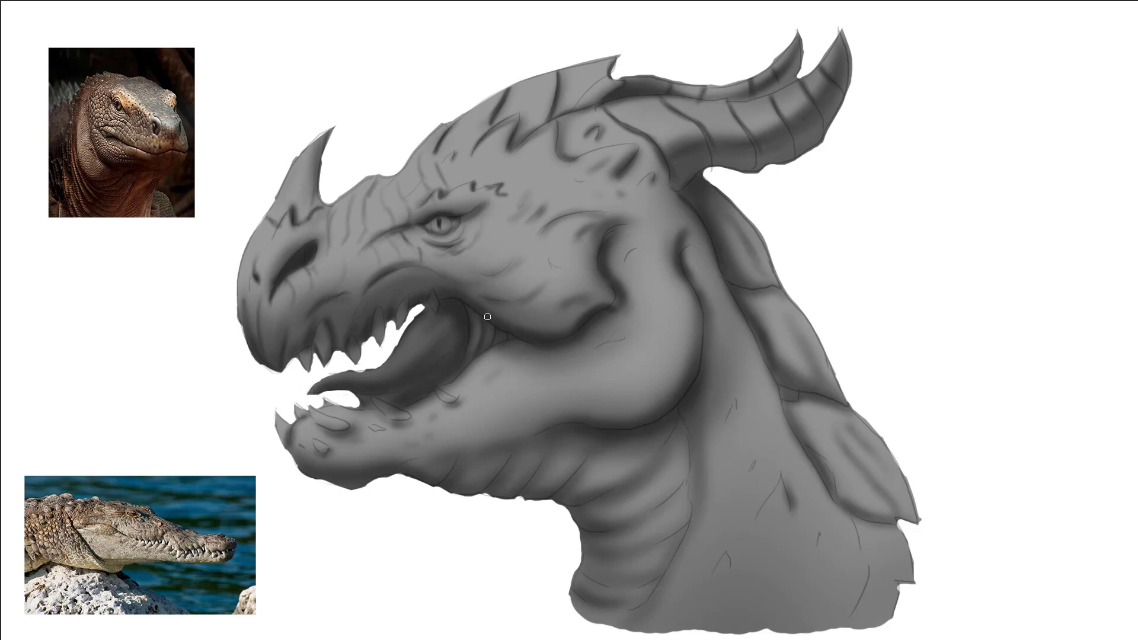
Step: Shade the upper tooth edges, jaw, head ridges, snout, tongue and lower-jaw teeth
mouse_move(411, 307)
mouse_down()
mouse_move(402, 327)
mouse_move(411, 298)
mouse_up()
drag(375, 336, 374, 320)
drag(323, 341, 288, 366)
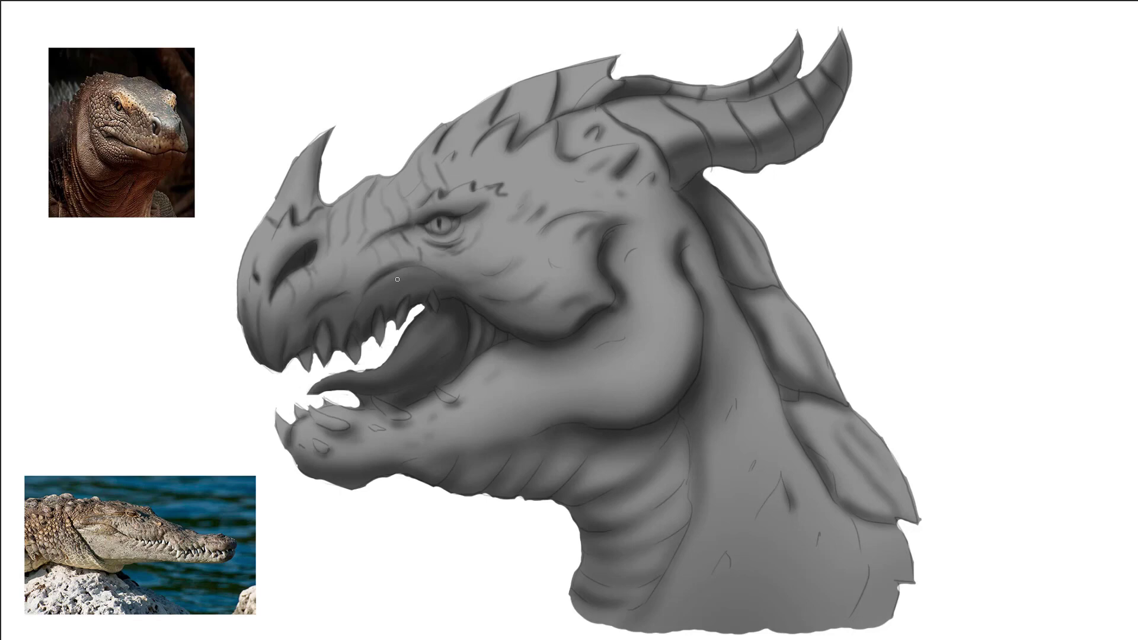
drag(289, 434, 412, 422)
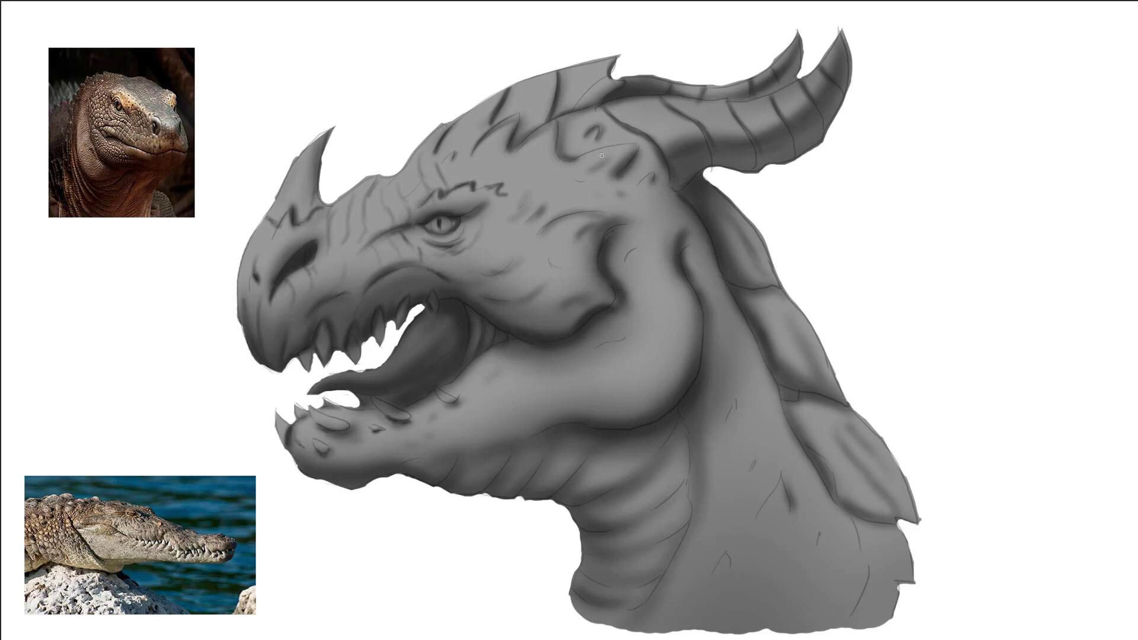
drag(548, 124, 552, 74)
drag(451, 145, 439, 116)
mouse_move(363, 217)
mouse_down()
mouse_move(367, 275)
mouse_move(331, 338)
mouse_up()
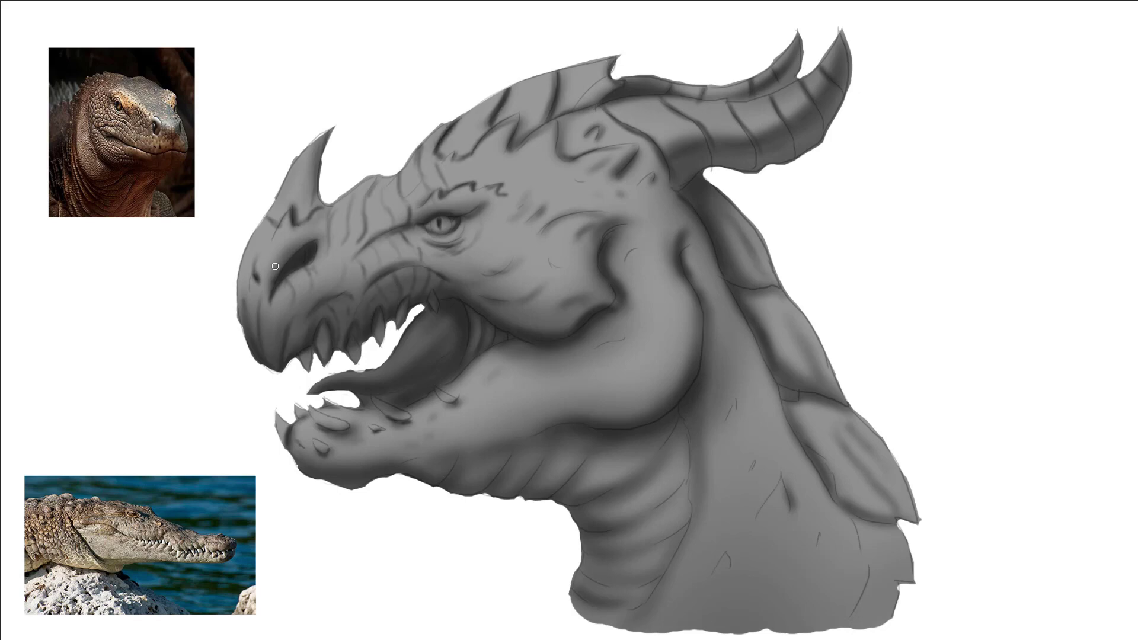
drag(285, 243, 276, 268)
mouse_move(465, 303)
mouse_down()
mouse_move(436, 312)
mouse_move(385, 403)
mouse_move(344, 409)
mouse_up()
drag(471, 358, 451, 380)
Step: Draw small scale outlines over the neck below the jaw, undoing one stray dash
drag(673, 281, 679, 320)
drag(675, 347, 664, 365)
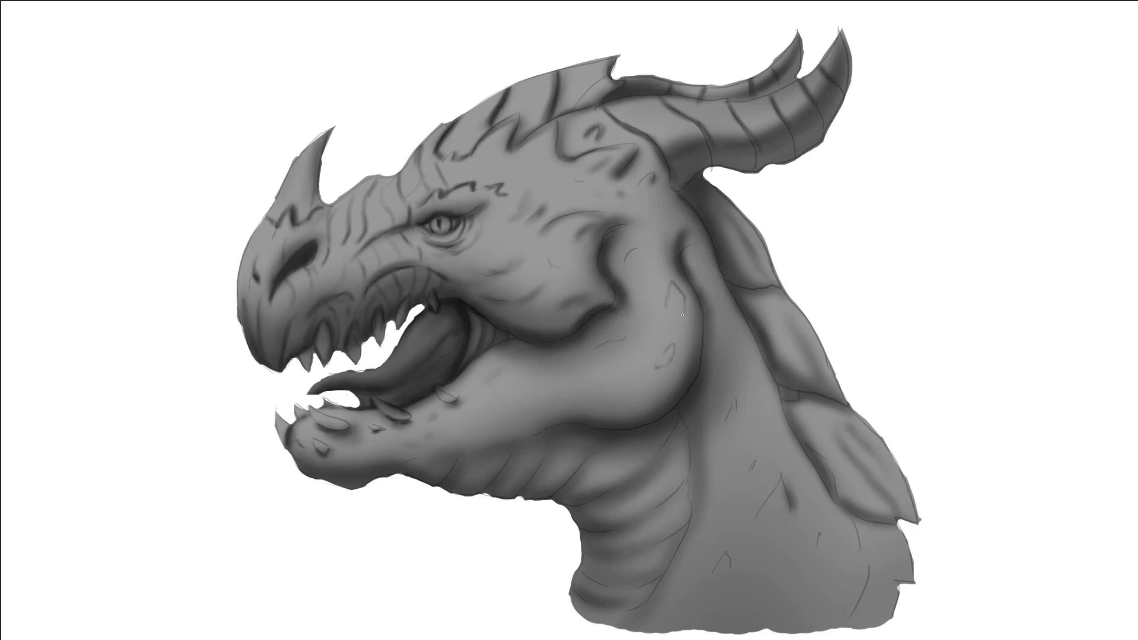
drag(643, 314, 652, 327)
drag(656, 243, 660, 261)
drag(655, 278, 661, 294)
drag(653, 219, 654, 205)
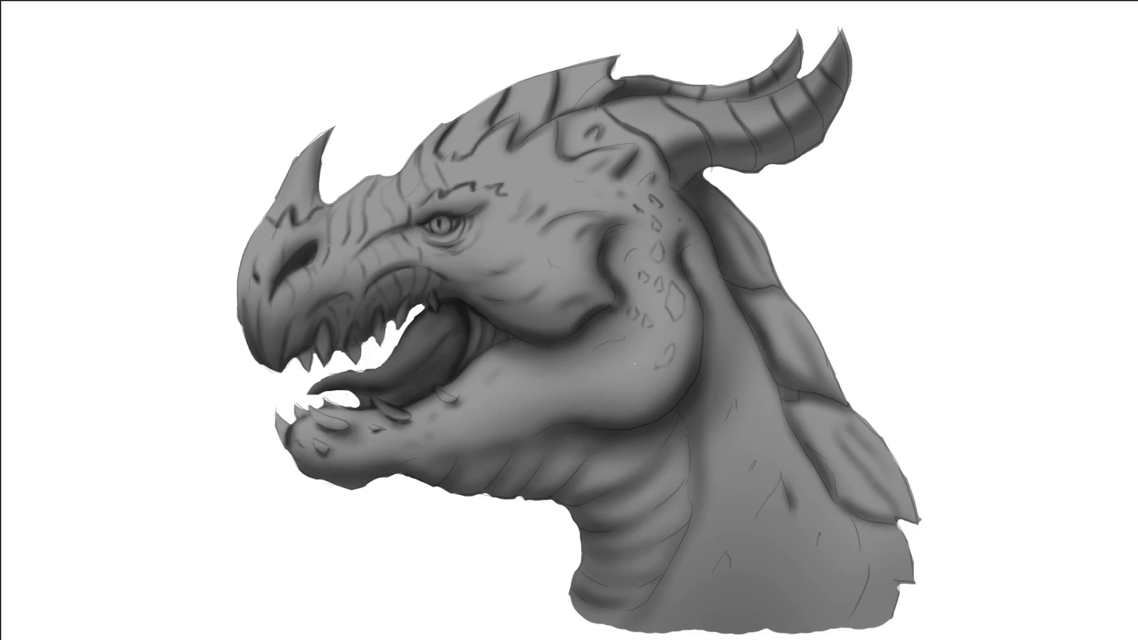
drag(647, 350, 650, 369)
drag(691, 324, 688, 340)
key(ctrl+z)
Step: Airbrush soft shadow under the cheek, along the jaw, neck ridges, back plates and horn base
mouse_move(600, 311)
mouse_down()
mouse_move(580, 328)
mouse_move(492, 346)
mouse_up()
mouse_move(546, 431)
mouse_down()
mouse_move(617, 422)
mouse_move(578, 474)
mouse_up()
drag(670, 461, 625, 495)
drag(560, 448, 534, 477)
drag(727, 282, 769, 291)
drag(848, 448, 807, 510)
drag(715, 142, 792, 159)
Step: Darken the horn ridges, head spikes and brow with soft strokes
drag(552, 89, 510, 118)
drag(483, 114, 451, 146)
drag(605, 74, 563, 100)
drag(539, 254, 565, 255)
drag(299, 315, 289, 329)
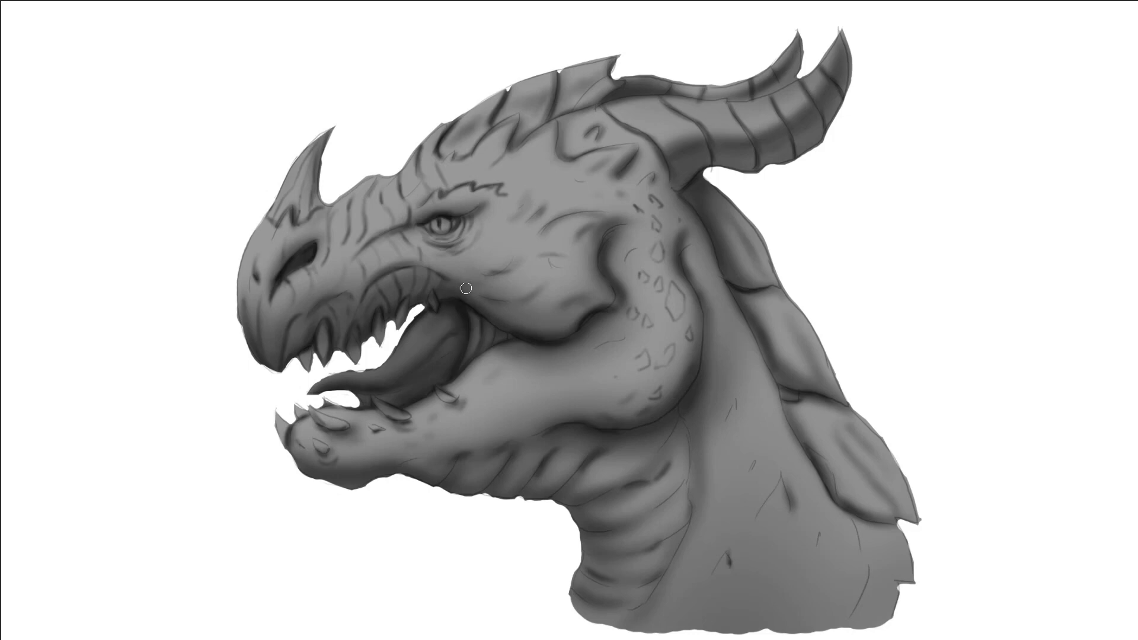
Step: Add faint shading on the cheek, top of head and head ridge, then deepen the horn base
drag(454, 283, 504, 275)
drag(558, 157, 544, 160)
mouse_move(610, 178)
mouse_down()
mouse_move(585, 181)
mouse_move(633, 148)
mouse_up()
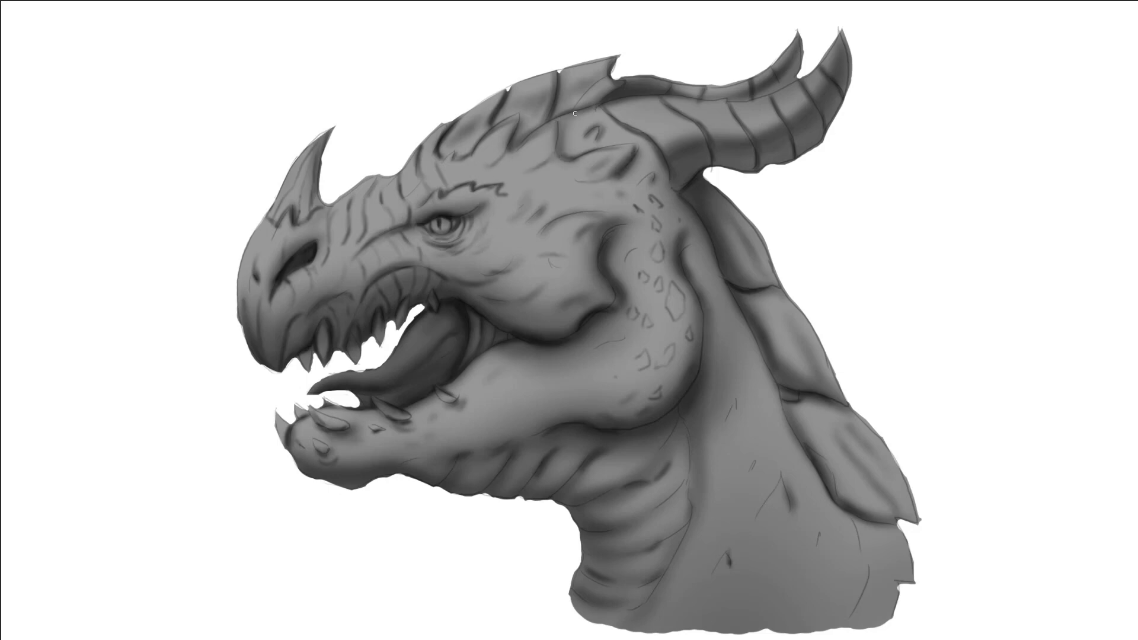
drag(551, 122, 533, 130)
drag(603, 110, 644, 142)
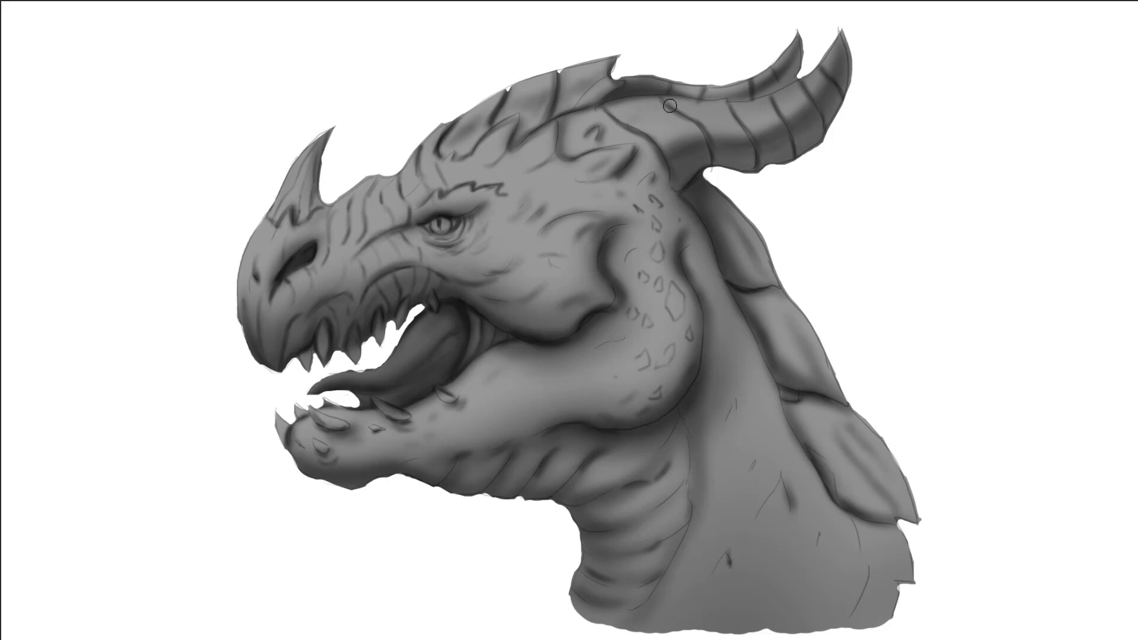
mouse_move(671, 105)
mouse_down()
mouse_move(641, 116)
mouse_move(684, 115)
mouse_move(655, 117)
mouse_up()
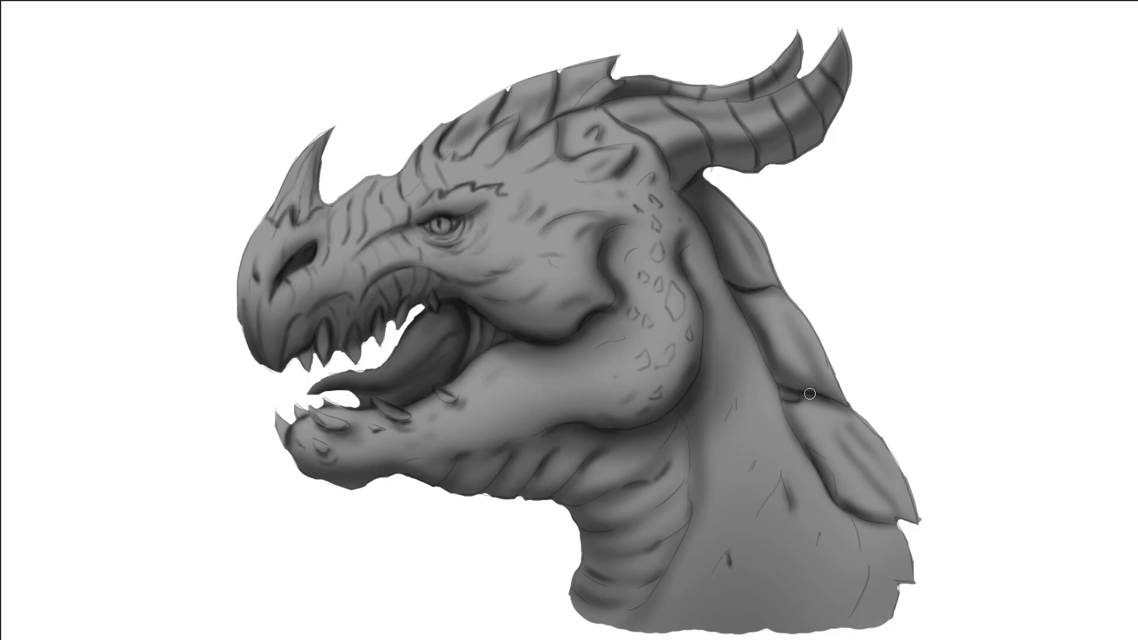
Step: Shade down the right side of the neck and darken the cheek's right edge
mouse_move(872, 569)
mouse_down()
mouse_move(771, 319)
mouse_move(860, 593)
mouse_up()
drag(818, 510, 711, 249)
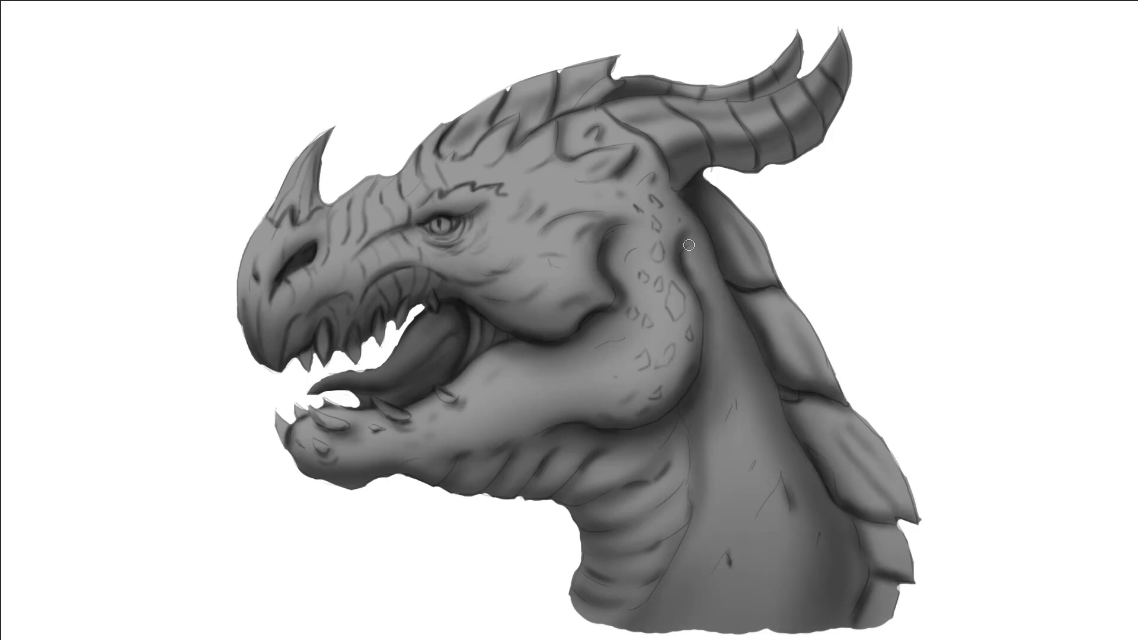
key(bracketleft)
key(bracketleft)
key(bracketleft)
drag(536, 434, 676, 207)
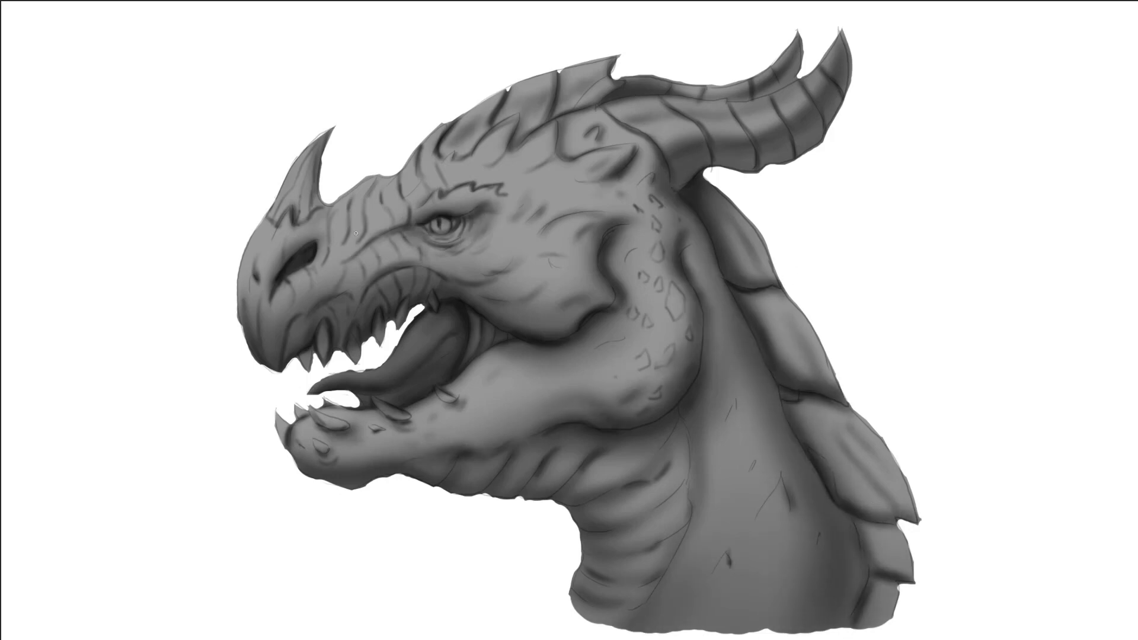
Step: Paint soft shadows along the front and back horns, cheek, jaw and front of neck
drag(325, 123, 296, 178)
drag(842, 33, 795, 80)
drag(516, 119, 617, 83)
drag(504, 309, 578, 255)
drag(584, 359, 602, 370)
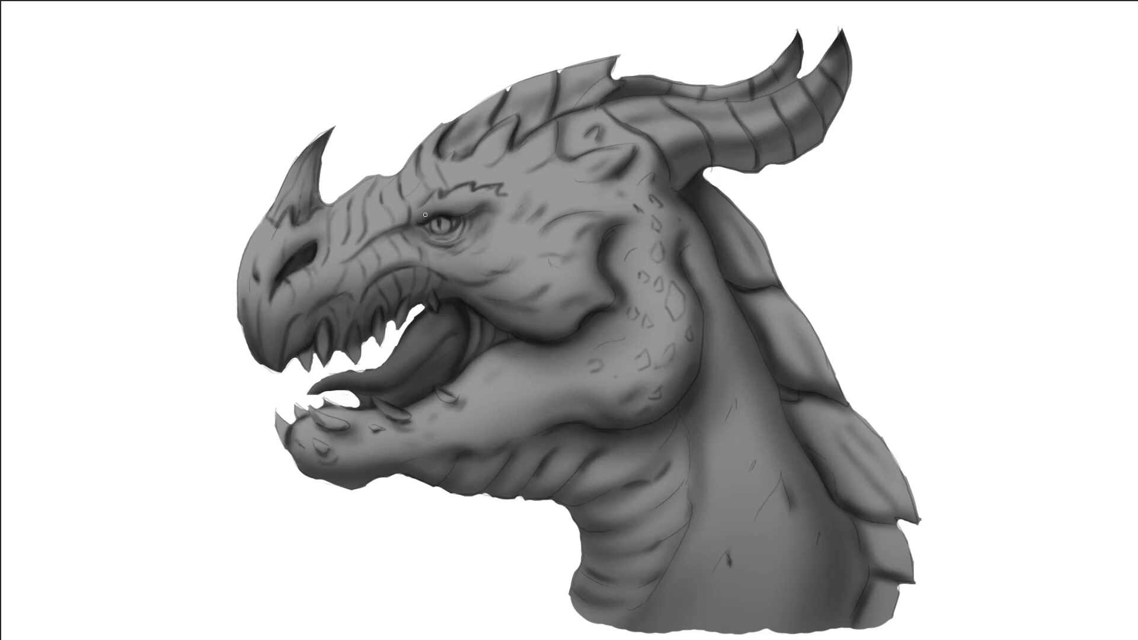
mouse_move(489, 403)
mouse_down()
mouse_move(641, 409)
mouse_move(640, 622)
mouse_up()
drag(332, 483, 617, 495)
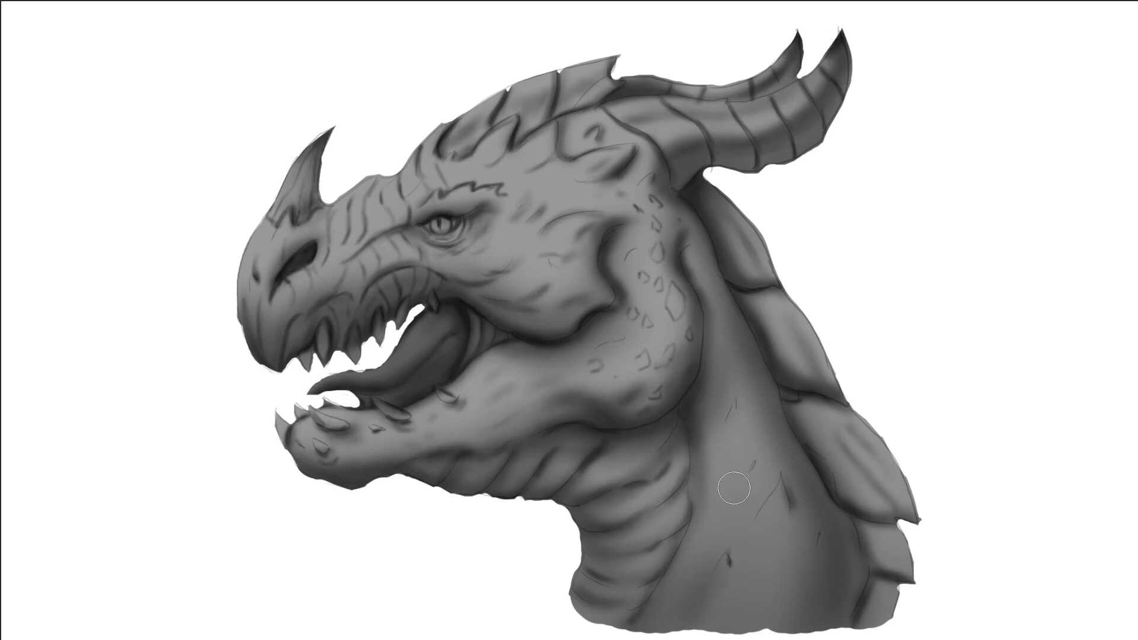
drag(711, 433, 712, 628)
Step: With a smaller brush, add dark strokes on horn base, snout, teeth, lower jaw, brow, cheek and neck scales
key(bracketleft)
key(bracketleft)
drag(670, 142, 676, 213)
drag(324, 234, 305, 270)
drag(278, 335, 266, 364)
drag(320, 332, 293, 457)
drag(498, 154, 646, 137)
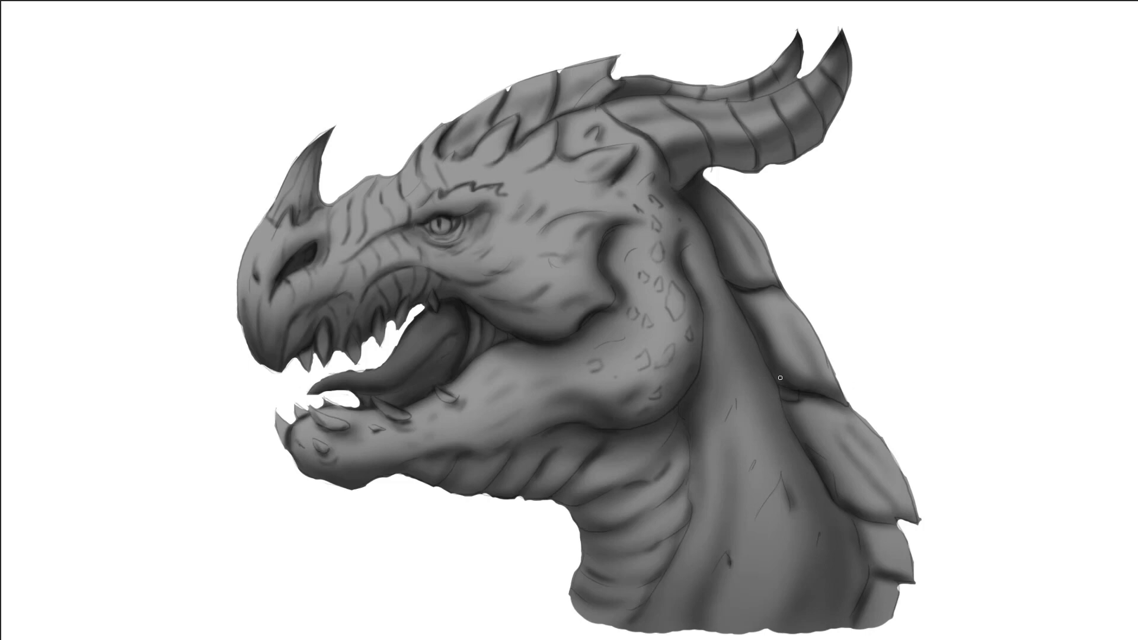
drag(789, 383, 741, 279)
drag(865, 569, 876, 523)
Step: Softly shade the lower jaw and neck
drag(379, 468, 533, 474)
drag(652, 427, 688, 504)
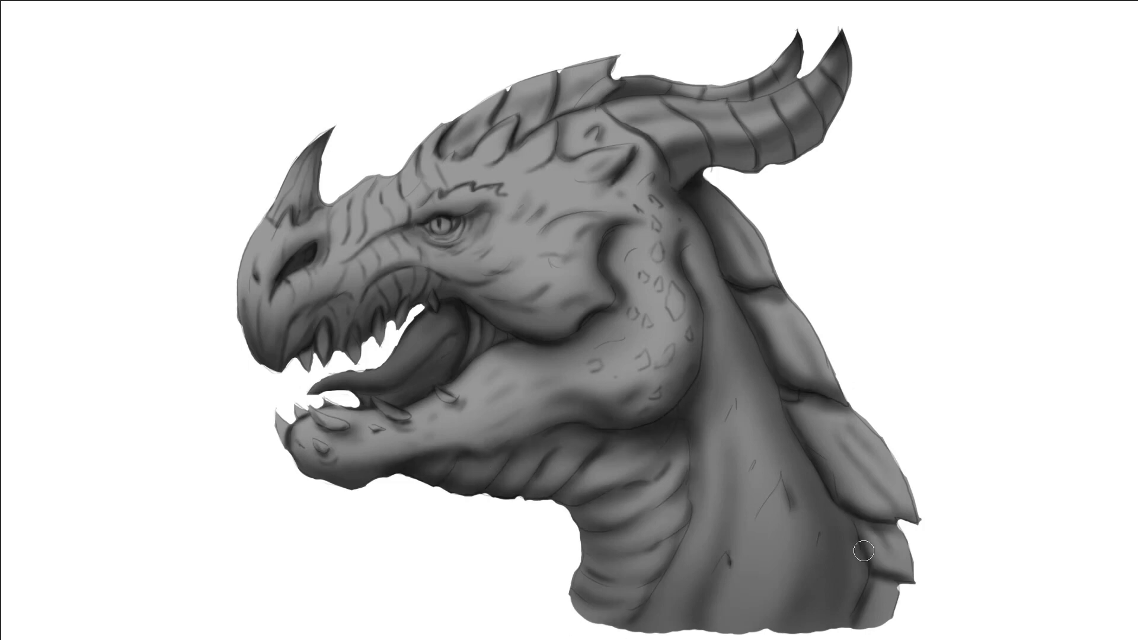
drag(854, 611, 892, 628)
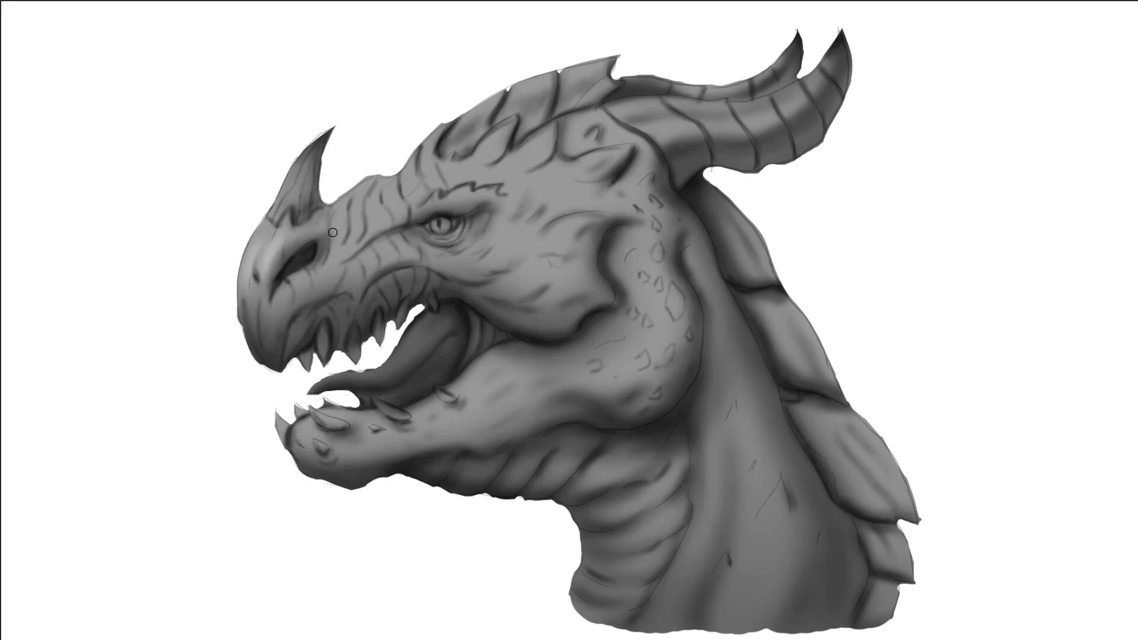
Step: Paint light gray highlights on the brow ridge, front of snout, and with a larger brush, the cheek beside the jaw
drag(374, 232, 372, 211)
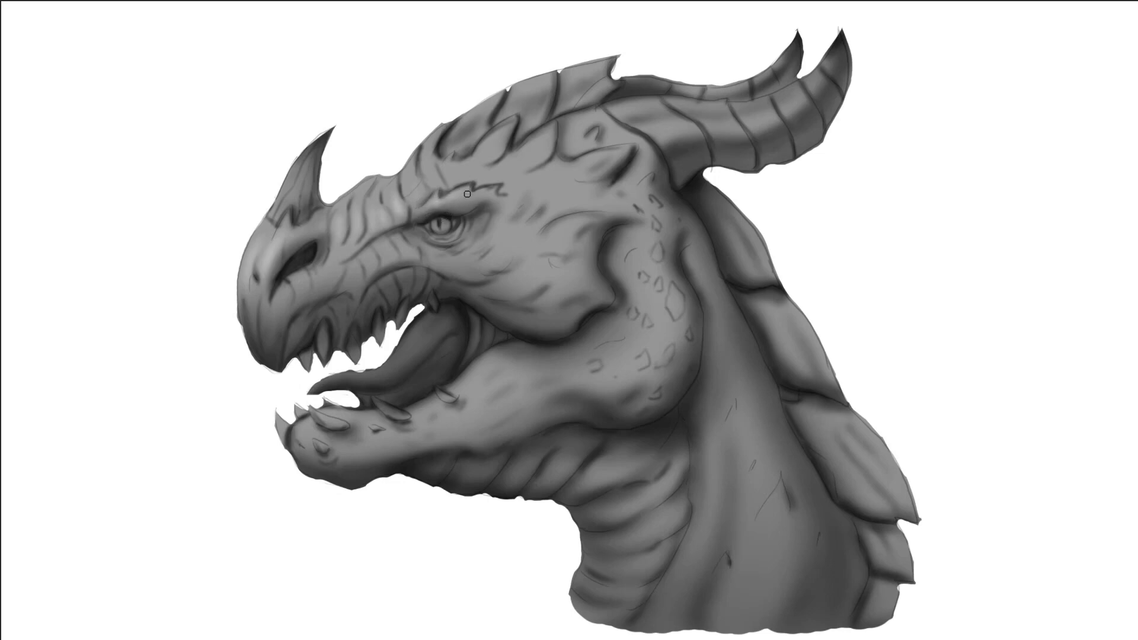
drag(458, 193, 501, 189)
drag(262, 267, 263, 311)
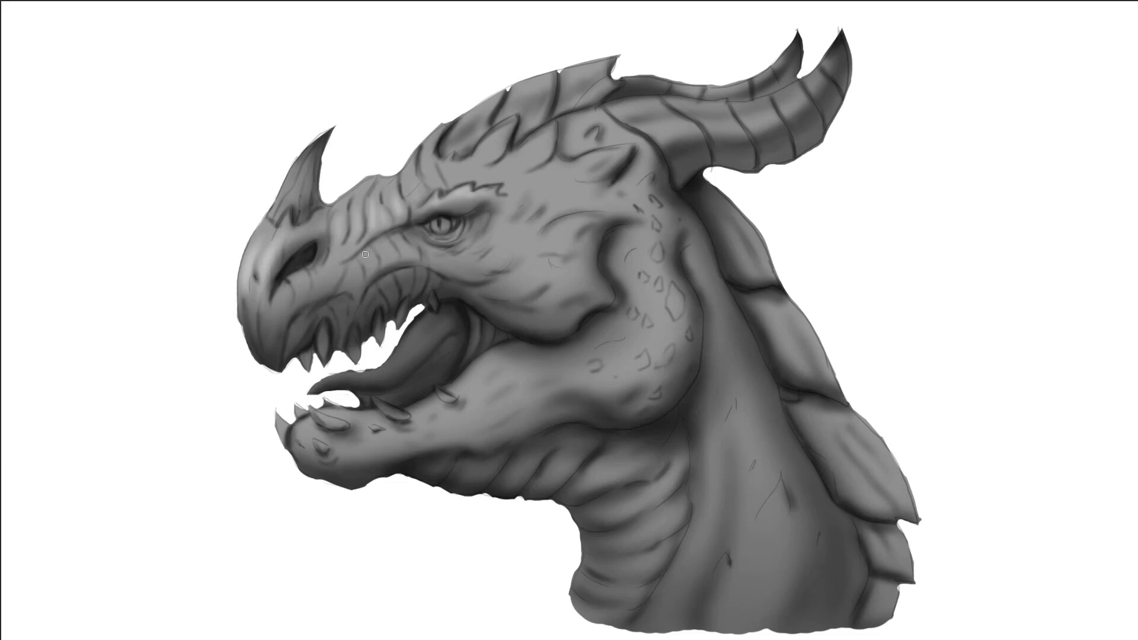
key(bracketright)
key(bracketright)
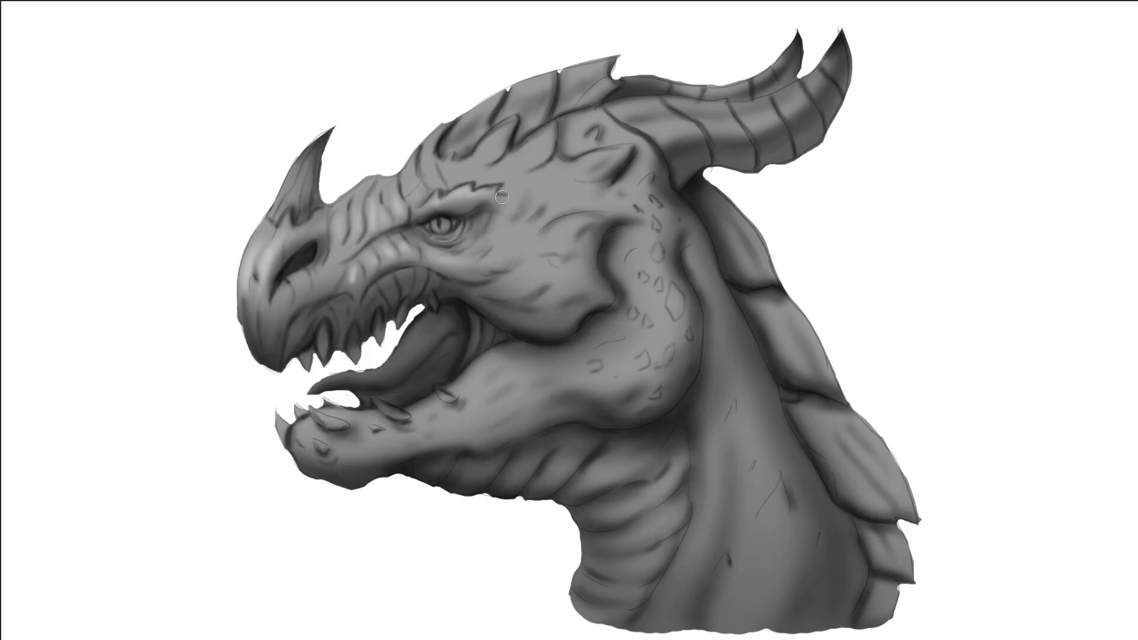
drag(569, 338, 646, 367)
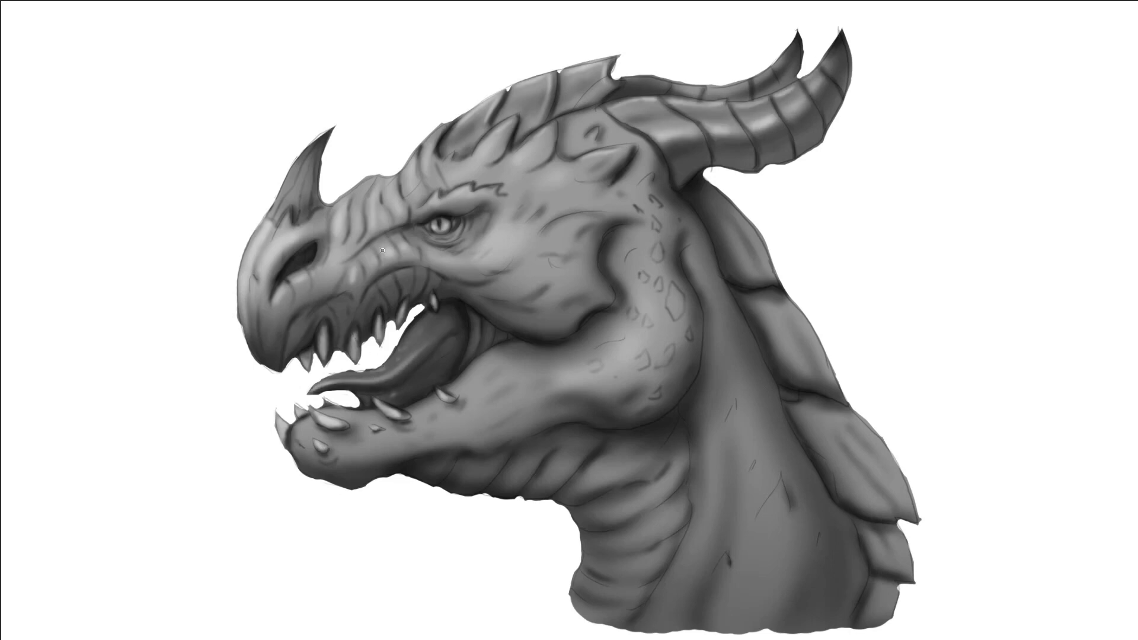
Step: Highlight the cheek and neck scales, then add dark marks on the snout, below the nostril and front horn
mouse_move(495, 246)
mouse_down()
mouse_move(586, 218)
mouse_move(673, 299)
mouse_up()
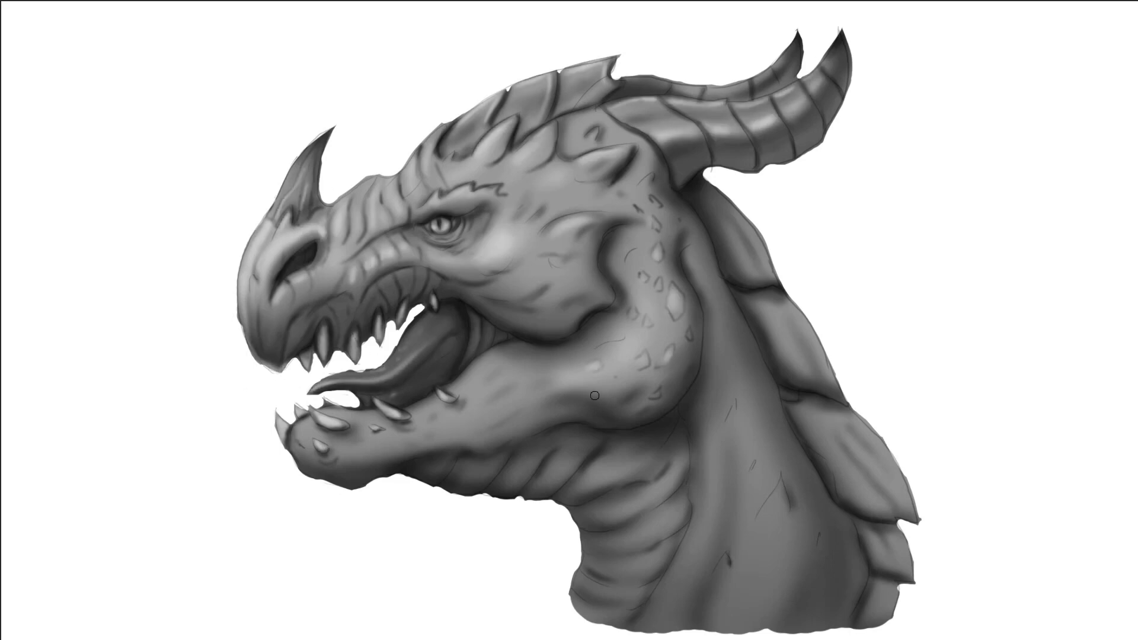
drag(593, 367, 503, 207)
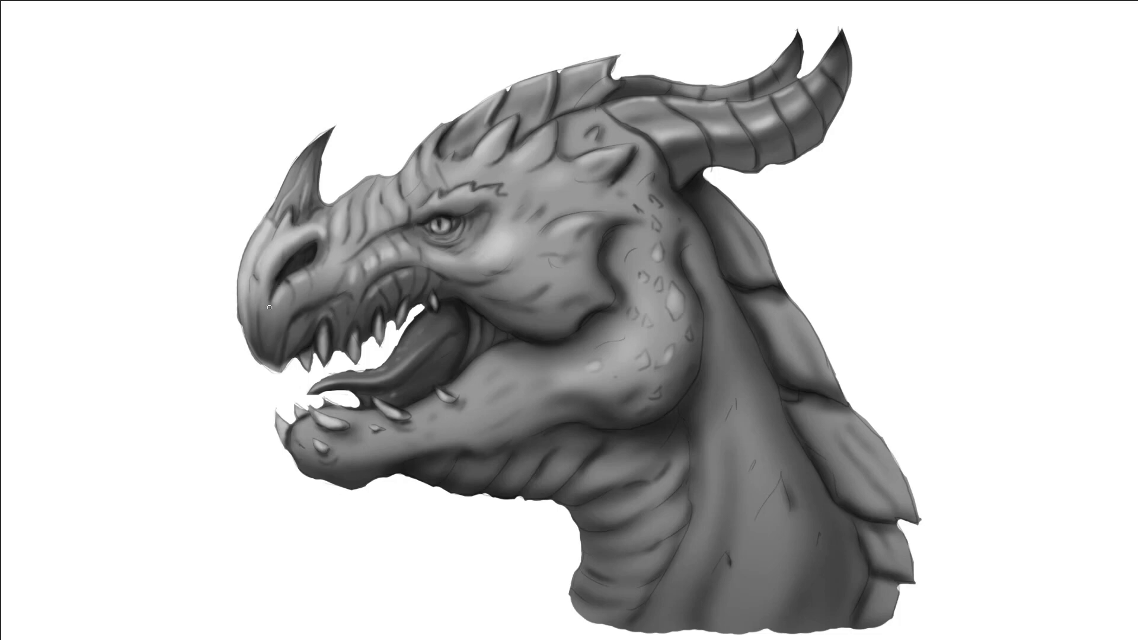
drag(269, 308, 269, 320)
drag(275, 230, 272, 229)
drag(301, 172, 308, 160)
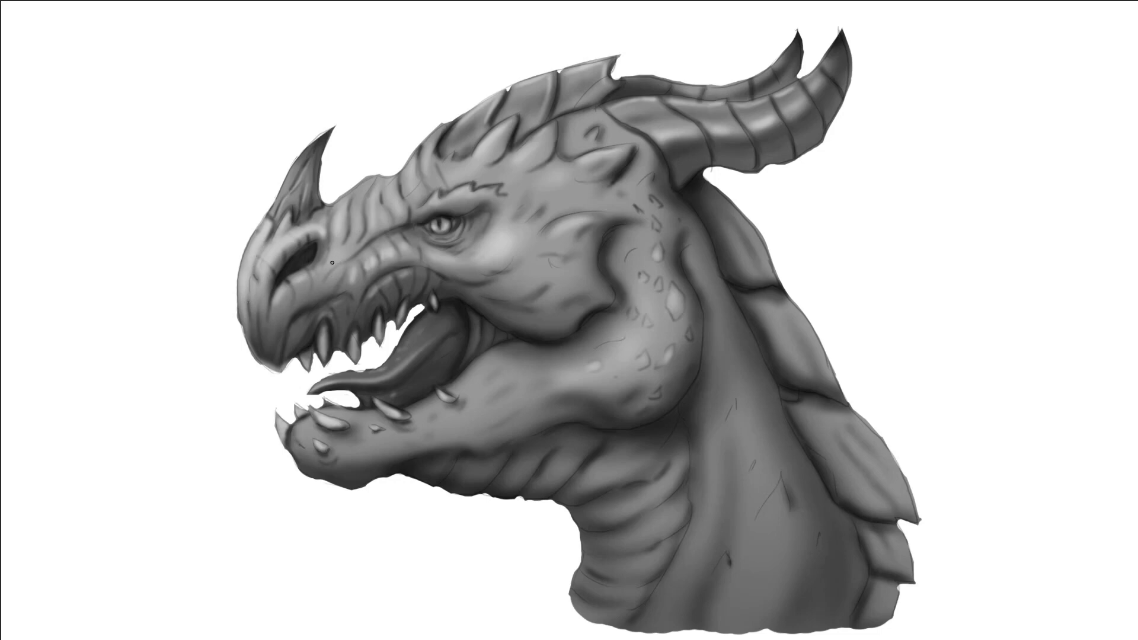
Step: Darken the snout, brow ridge, head crest plates, lower jaw and throat
drag(354, 194, 372, 187)
mouse_move(432, 195)
mouse_down()
mouse_move(424, 180)
mouse_move(441, 171)
mouse_up()
drag(471, 154, 455, 162)
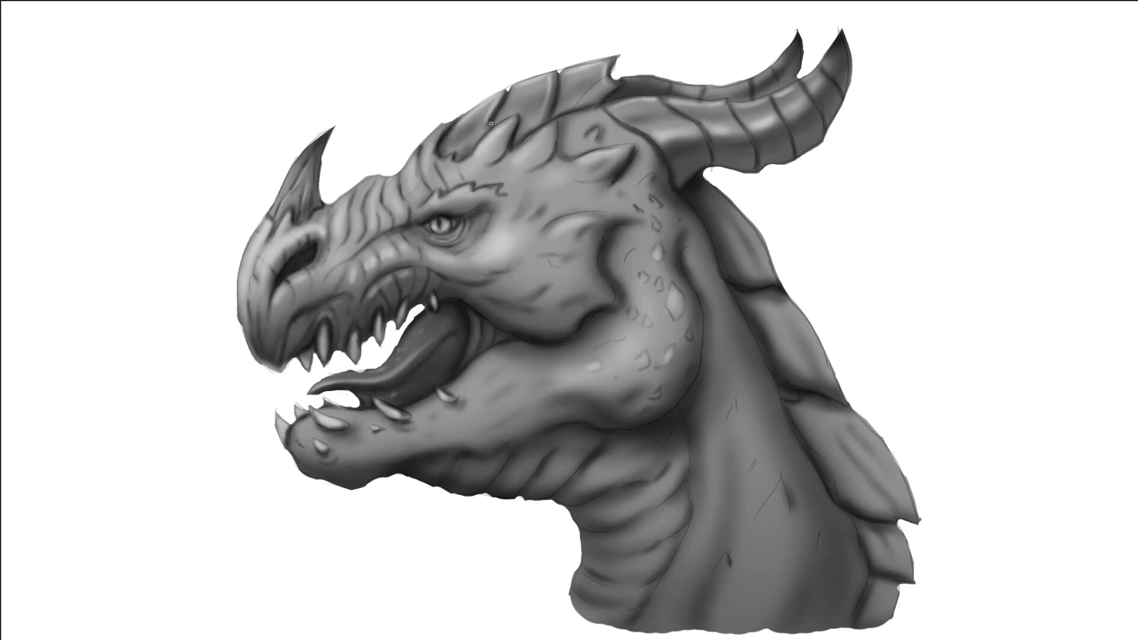
drag(507, 114, 516, 101)
mouse_move(451, 386)
mouse_down()
mouse_move(552, 350)
mouse_move(605, 398)
mouse_up()
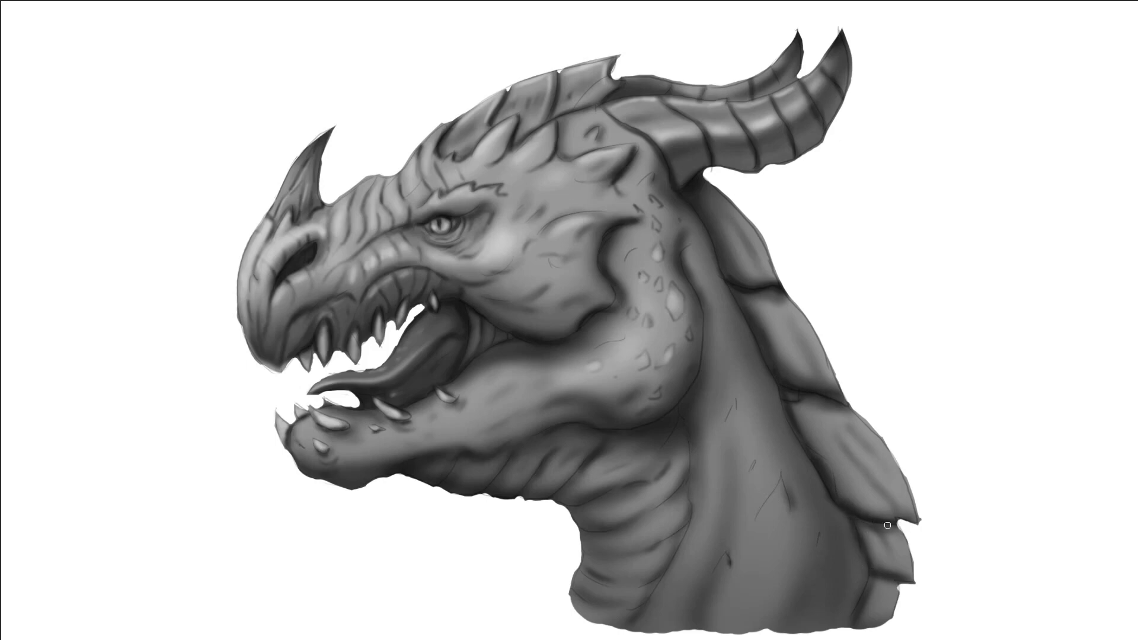
Step: Deepen the neck-plate outlines from upper to lowest plate, lightening one plate
drag(888, 525, 919, 520)
drag(833, 415, 850, 409)
drag(872, 474, 845, 450)
drag(882, 563, 891, 553)
drag(880, 617, 881, 595)
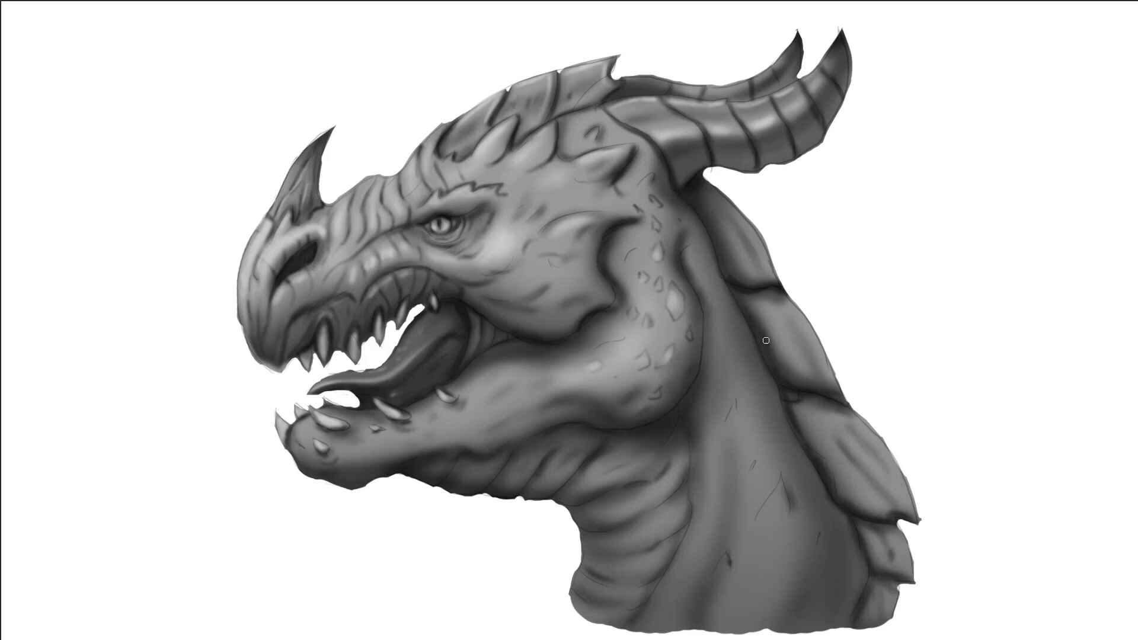
drag(766, 340, 780, 360)
Step: Add thin dark shading strokes down the neck
drag(725, 427, 739, 412)
drag(728, 454, 734, 422)
drag(741, 483, 738, 495)
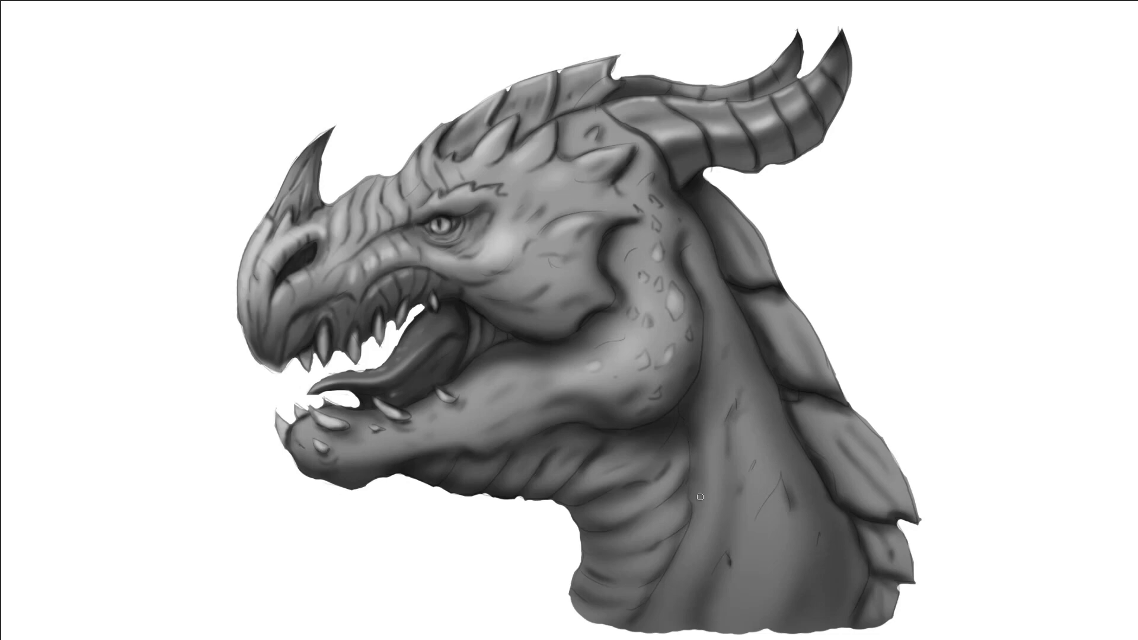
drag(673, 549, 679, 536)
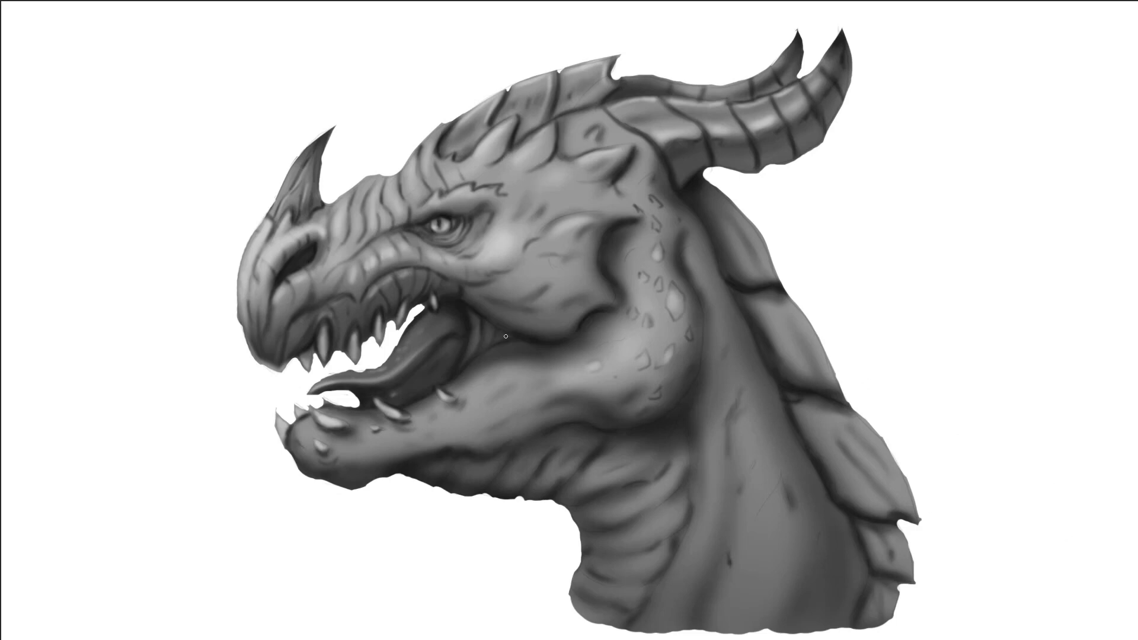
Step: Add fine dark detail strokes on the brow, cheek, jaw, mouth, neck ridges and head crest
drag(578, 187, 592, 193)
mouse_move(327, 227)
mouse_down()
mouse_move(367, 255)
mouse_move(406, 220)
mouse_up()
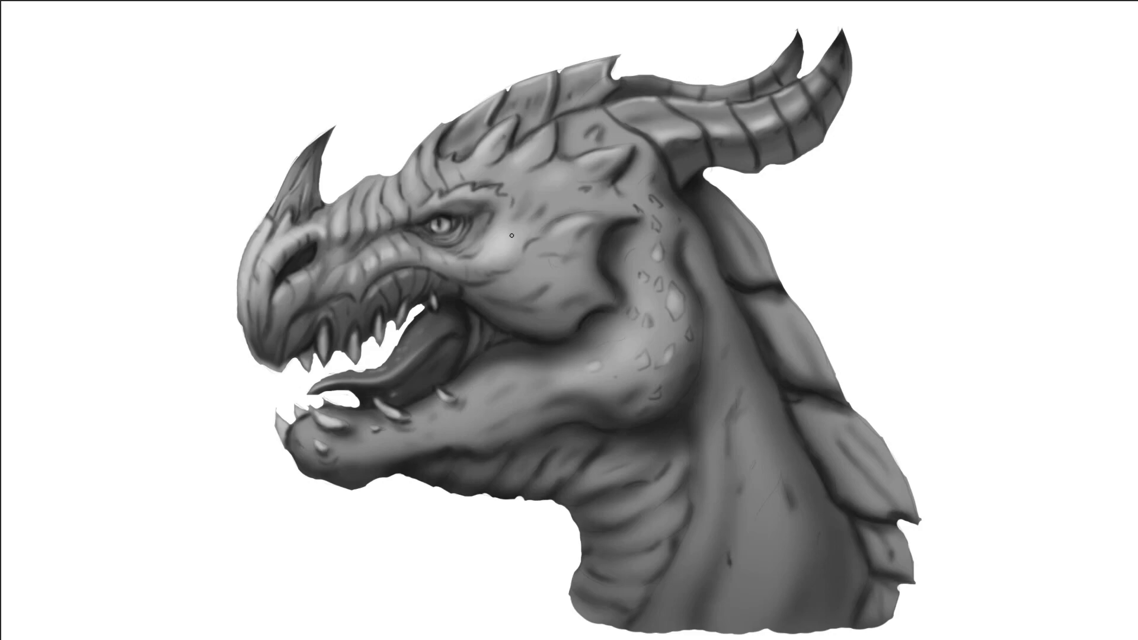
drag(460, 428, 497, 417)
drag(545, 302, 566, 319)
drag(409, 314, 445, 347)
drag(571, 504, 600, 510)
drag(577, 525, 609, 532)
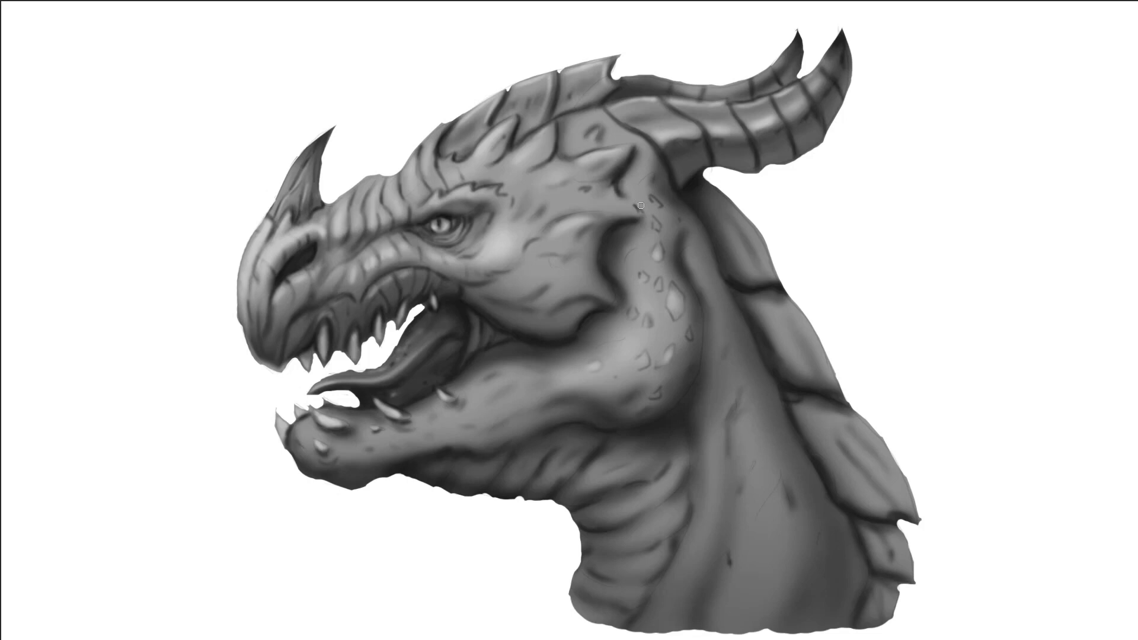
drag(641, 205, 635, 211)
drag(470, 151, 453, 160)
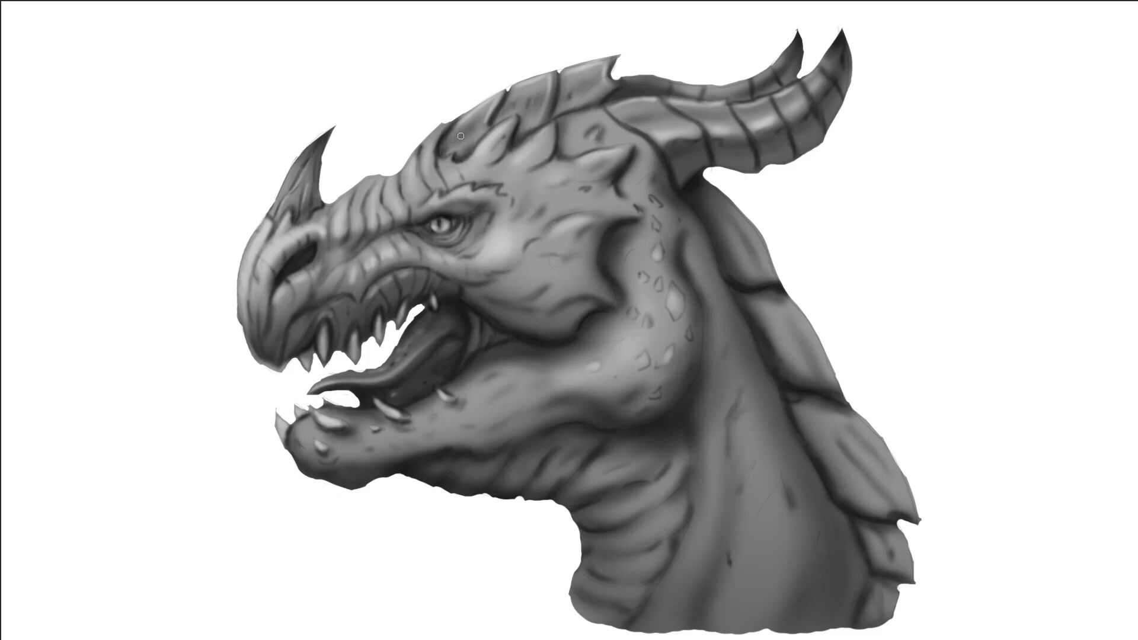